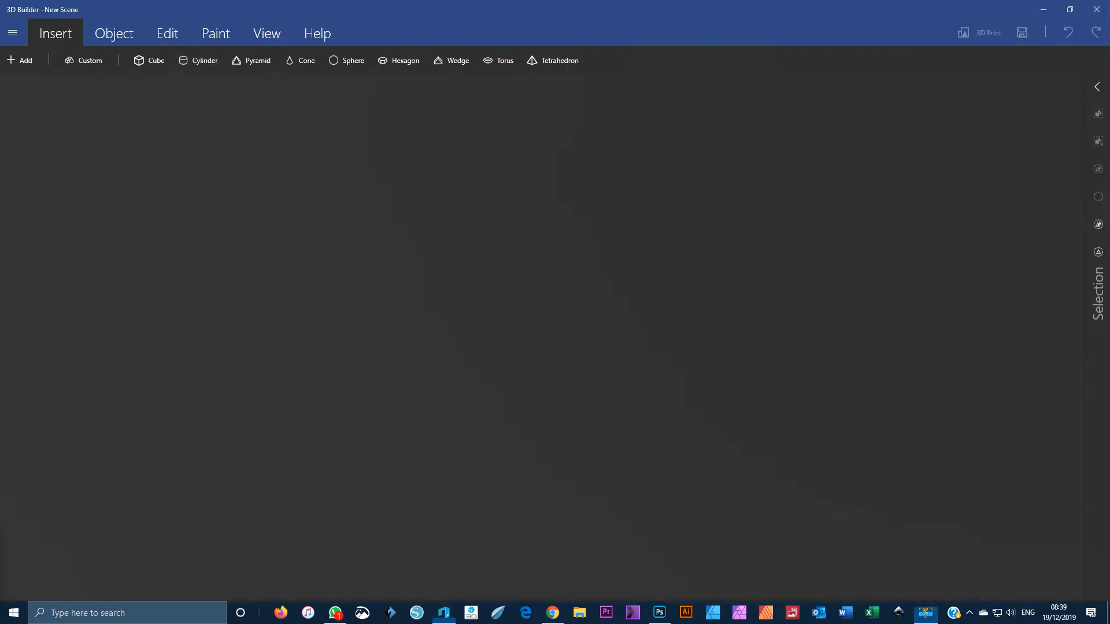
- Switch to 3D Builder and load the image IMG_0407 from the Stencils folder
click(445, 616)
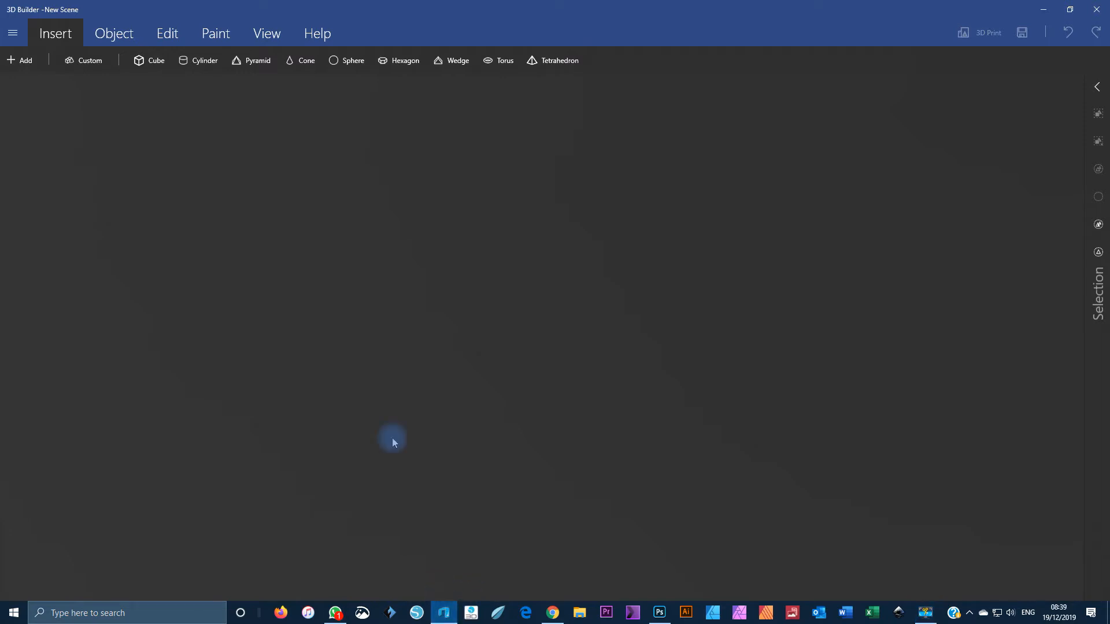
click(25, 60)
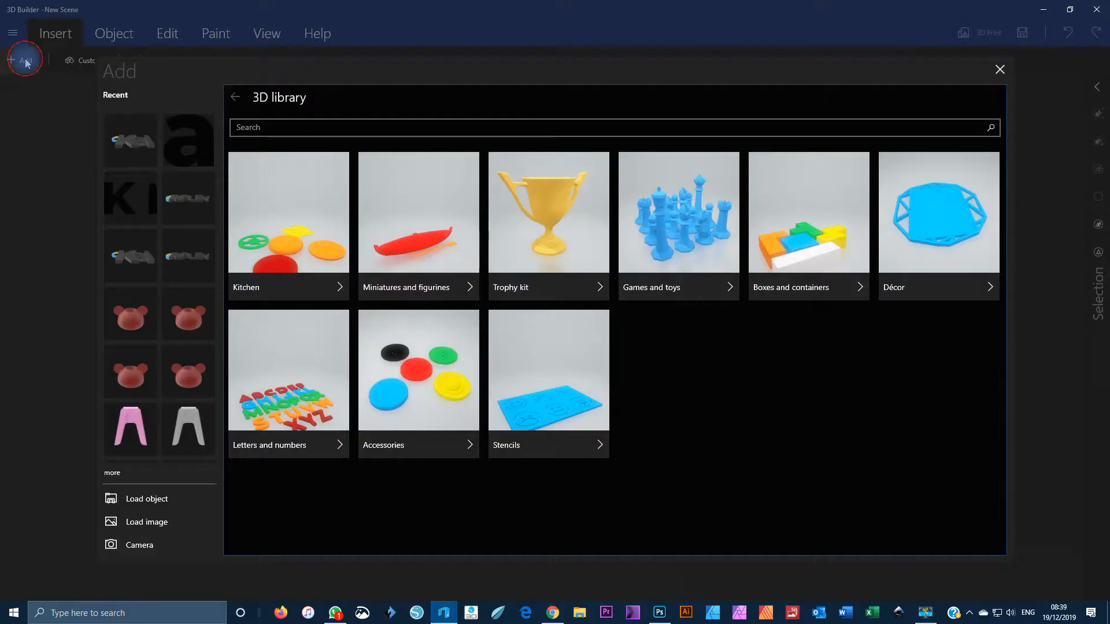
click(163, 500)
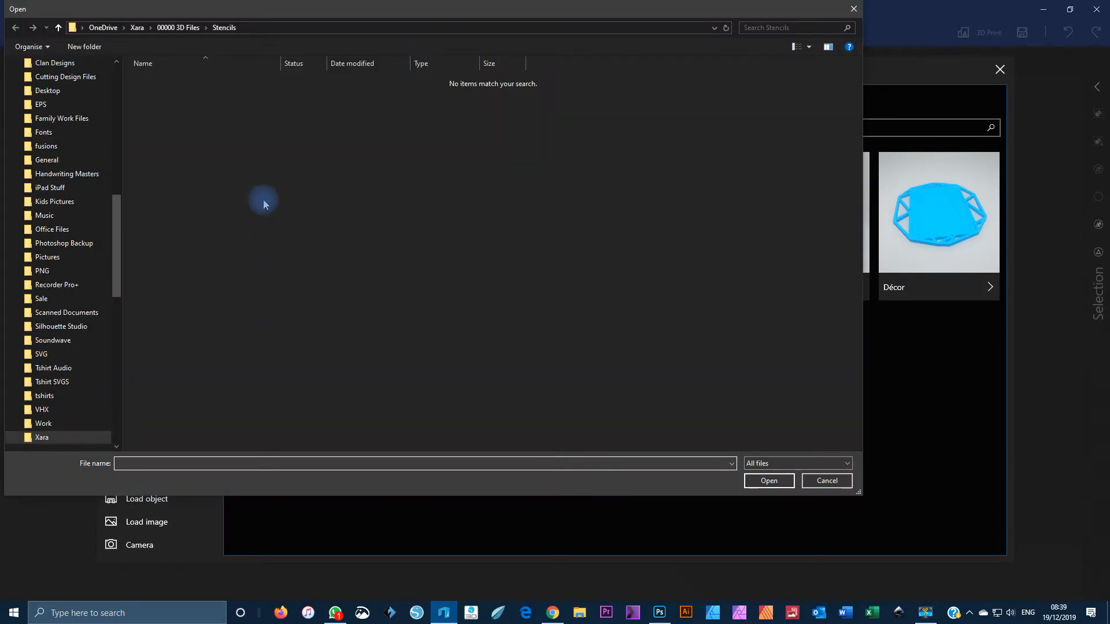
click(827, 481)
click(140, 497)
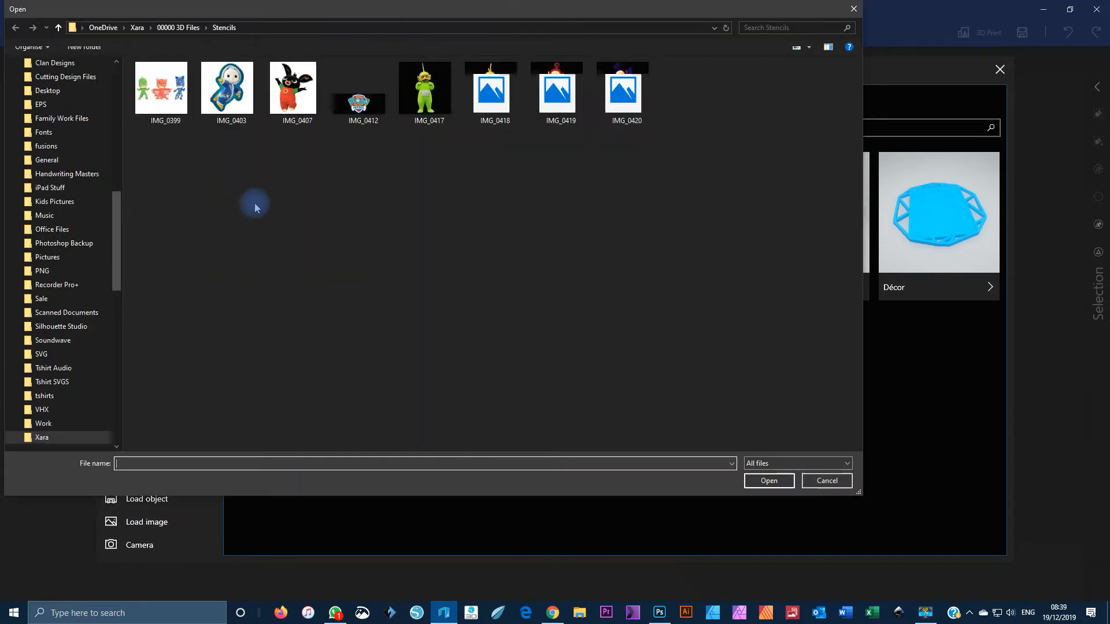
double_click(293, 93)
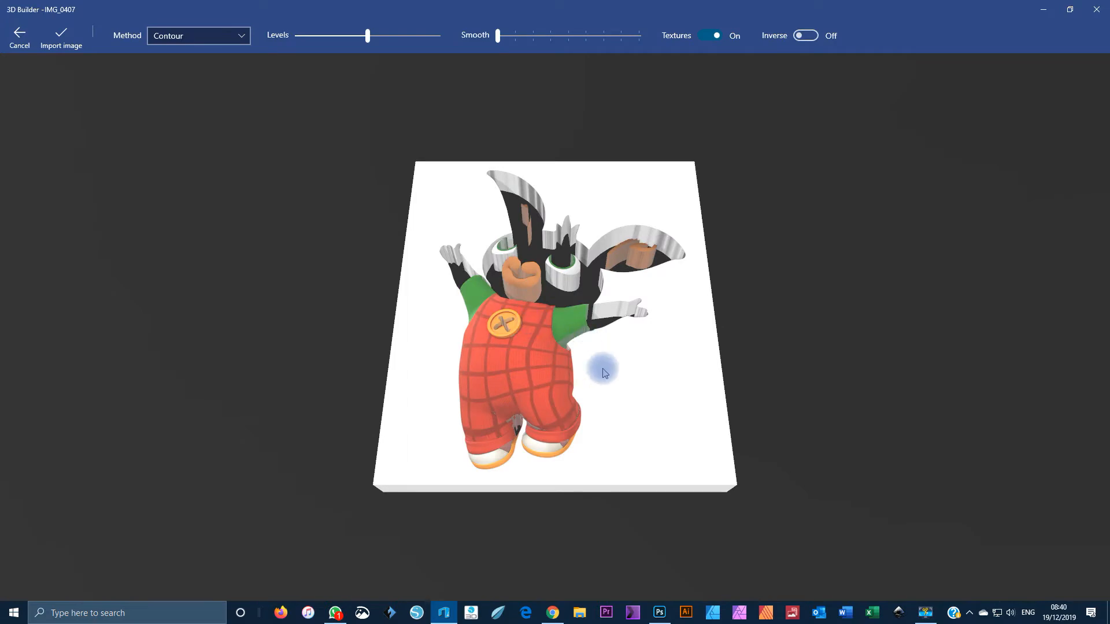
- Try the inverse contour on the IMG_0407 preview, inspect the shape, and cancel the import
drag(614, 371, 599, 449)
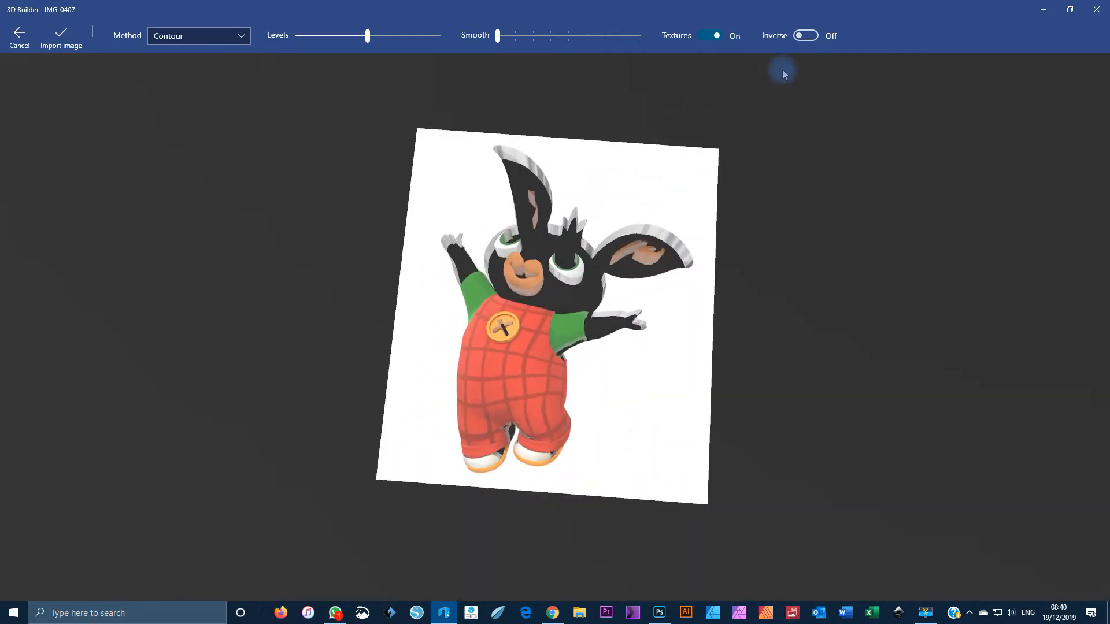
click(806, 35)
drag(557, 340, 400, 435)
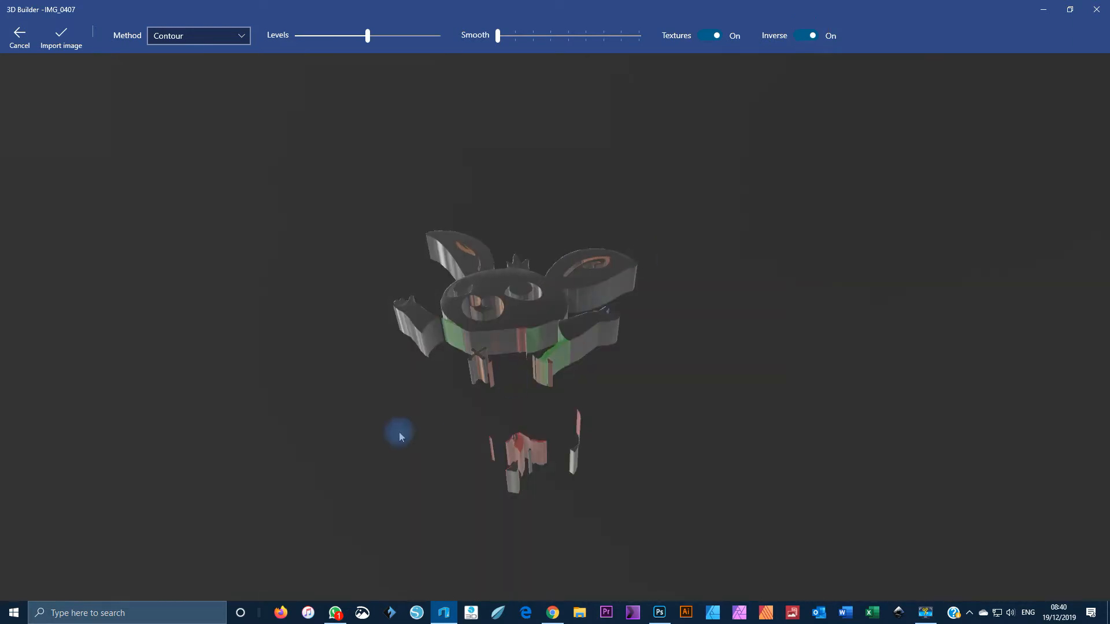
click(19, 36)
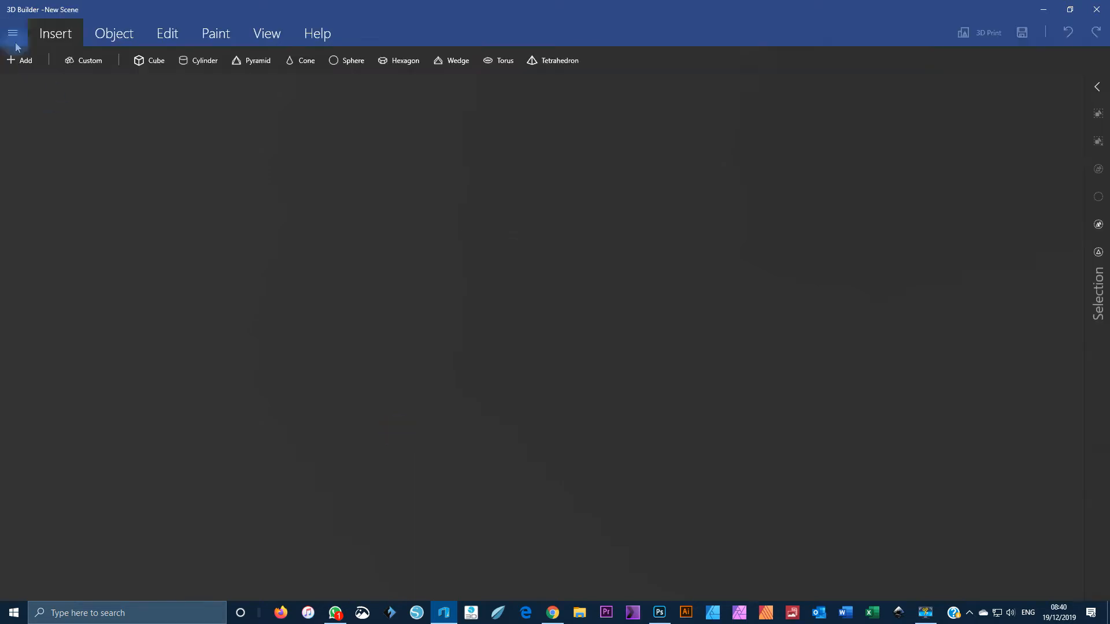
- Switch to Photoshop and select the white background around the rabbit with the Magic Wand, including the gap between the legs
click(658, 613)
key(space)
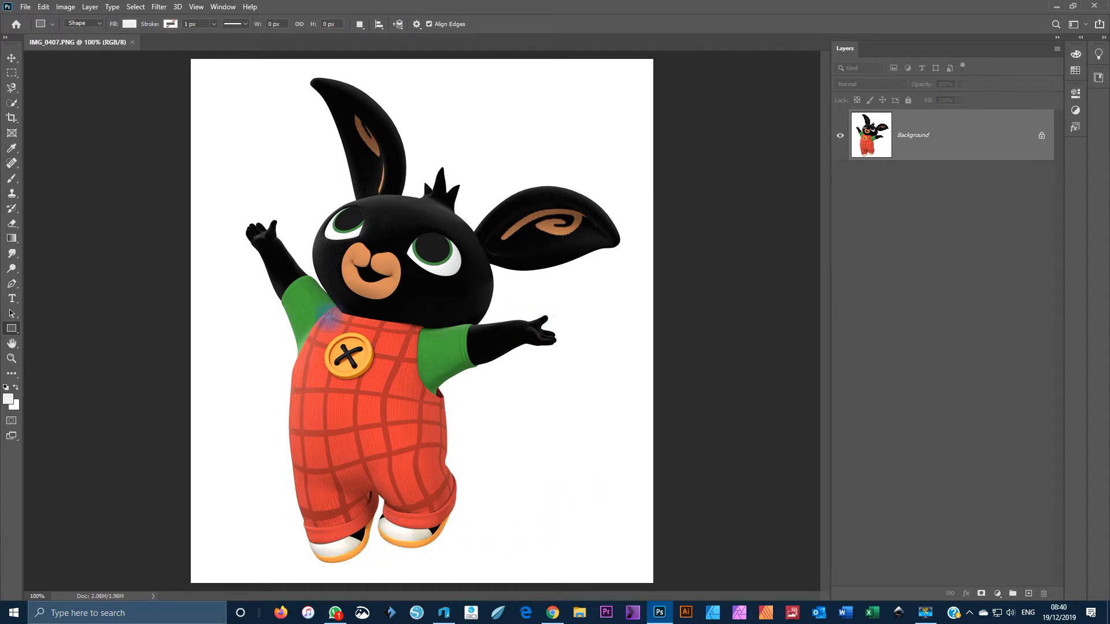
click(12, 105)
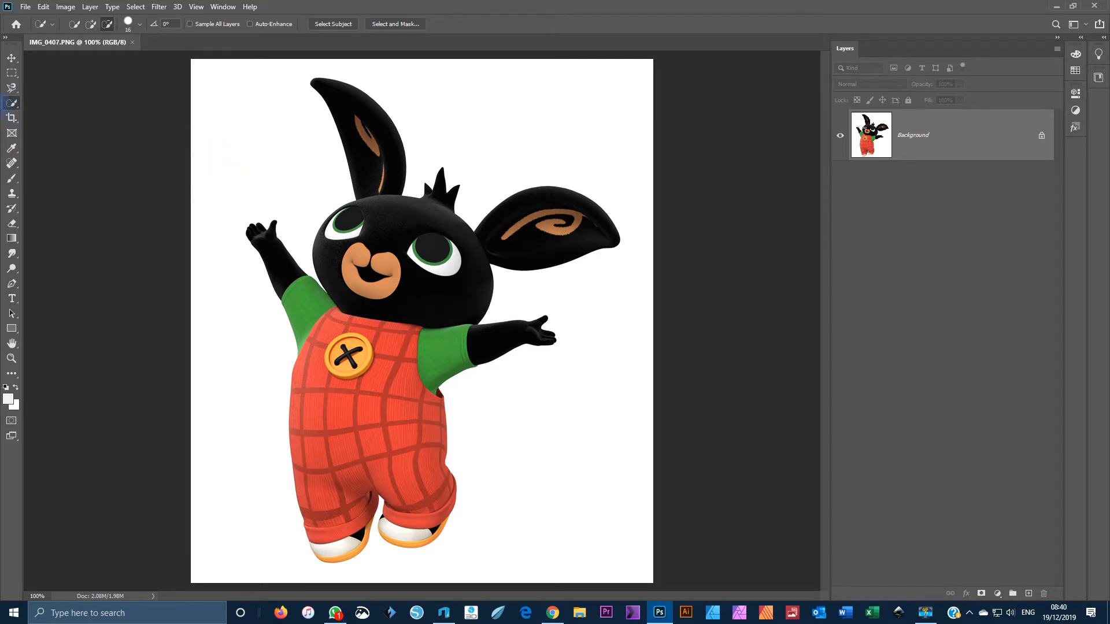
click(14, 92)
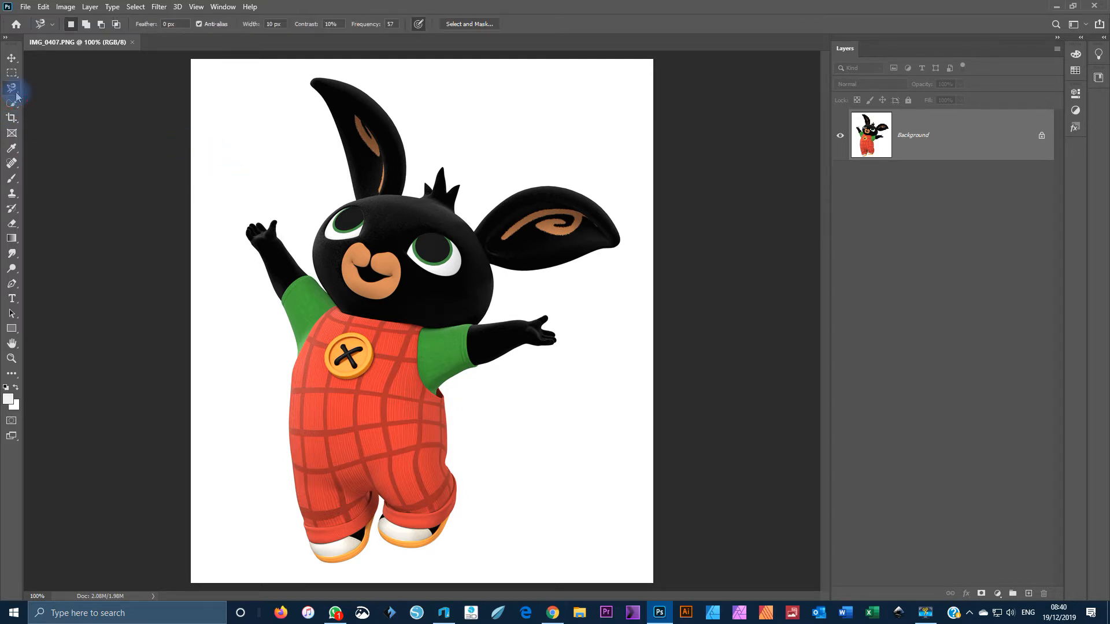
right_click(14, 92)
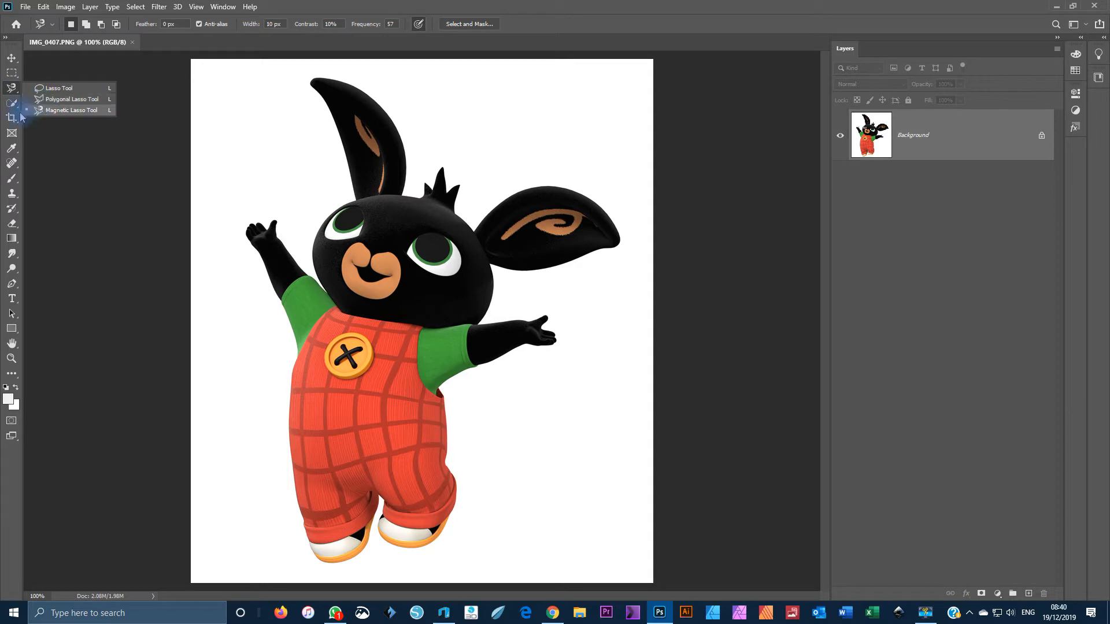
click(17, 107)
click(16, 107)
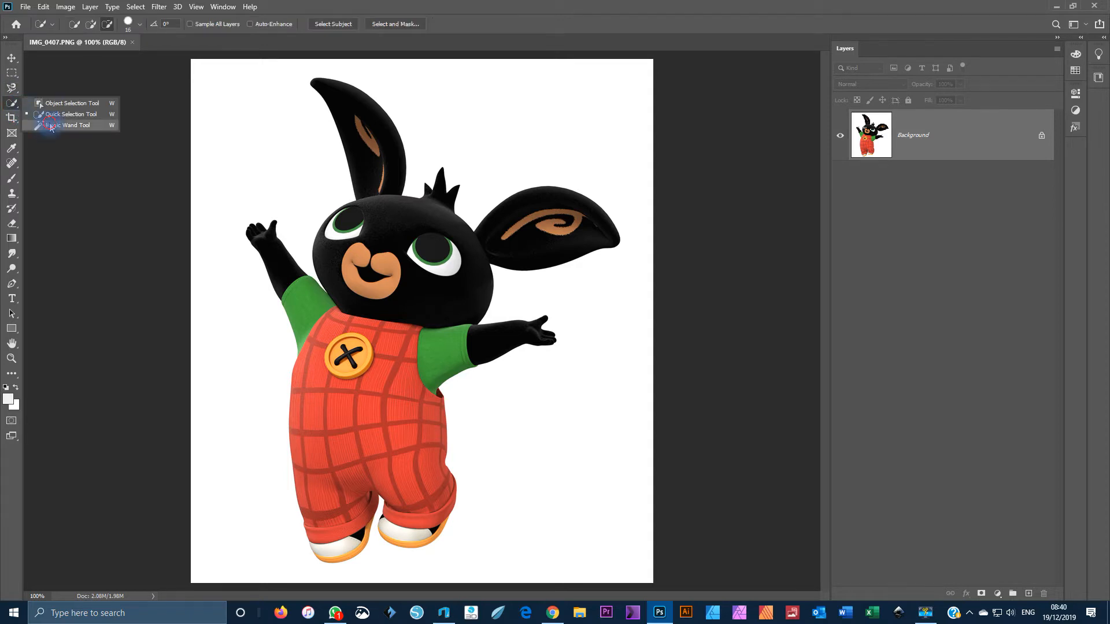
click(50, 127)
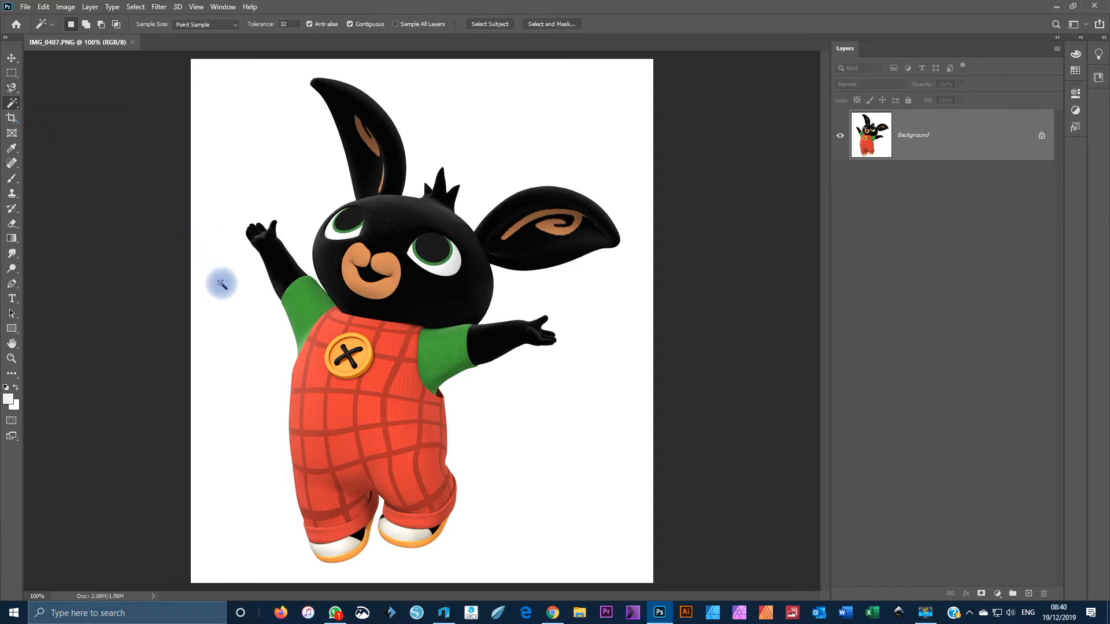
click(243, 317)
shift+click(381, 513)
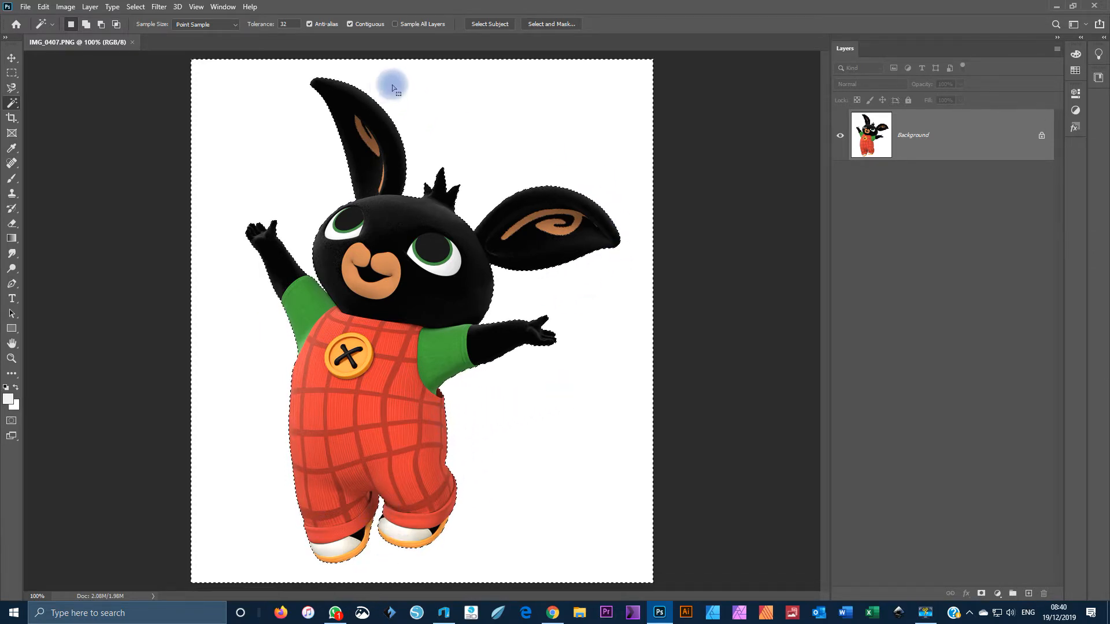
- Invert the selection to the rabbit and add a layer mask that hides the white background
click(136, 6)
click(145, 52)
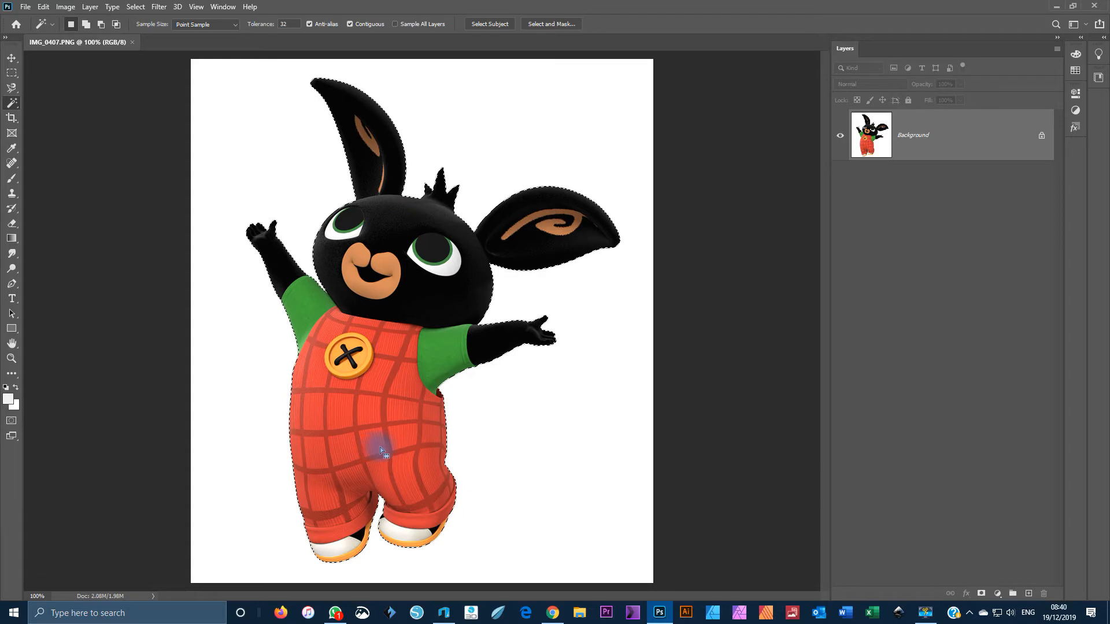
click(982, 594)
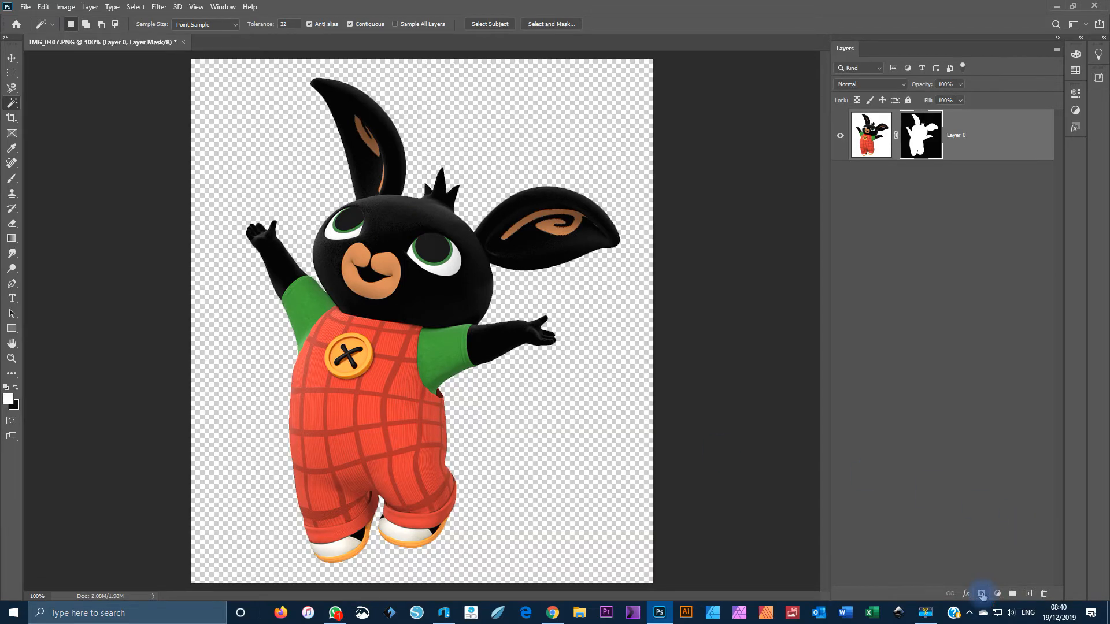
- Paint the whole masked rabbit solid black on the image layer with the Brush, and flatten the image
key(b)
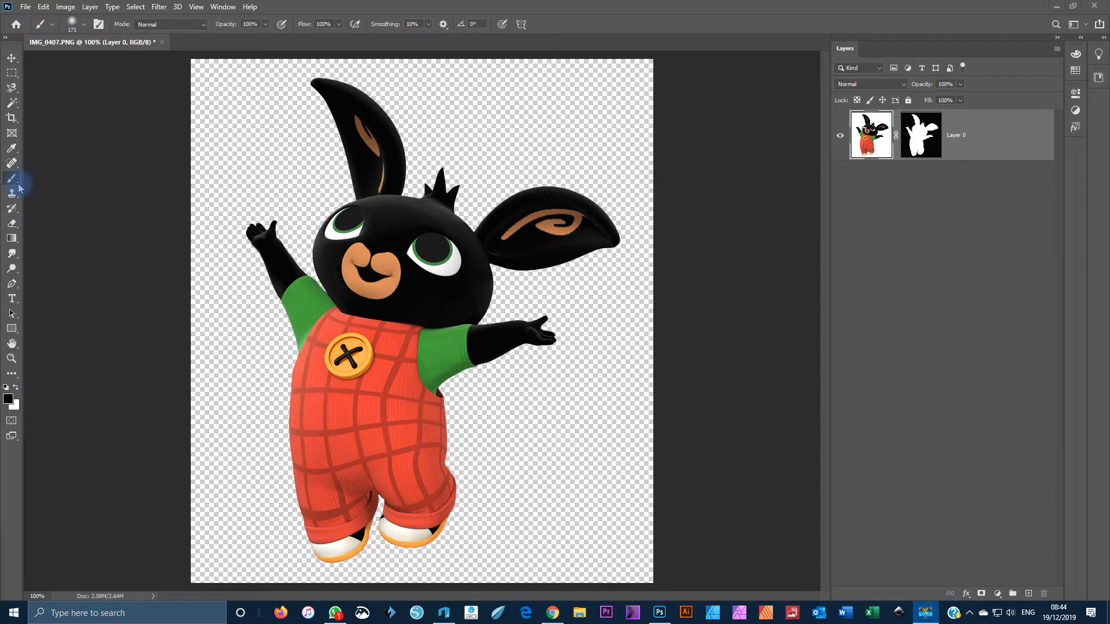
key(space)
mouse_move(410, 387)
mouse_down()
mouse_move(381, 414)
mouse_move(317, 400)
mouse_move(334, 536)
mouse_move(356, 449)
mouse_move(396, 506)
mouse_move(424, 404)
mouse_move(413, 523)
mouse_move(329, 532)
mouse_move(418, 400)
mouse_move(523, 335)
mouse_move(442, 341)
mouse_move(297, 277)
mouse_move(260, 227)
mouse_move(321, 332)
mouse_move(297, 293)
mouse_move(389, 272)
mouse_move(323, 246)
mouse_move(366, 256)
mouse_move(445, 218)
mouse_move(385, 246)
mouse_move(473, 256)
mouse_move(410, 271)
mouse_move(597, 229)
mouse_move(515, 230)
mouse_move(546, 208)
mouse_move(443, 221)
mouse_move(345, 77)
mouse_move(412, 184)
mouse_move(330, 105)
mouse_move(290, 104)
mouse_up()
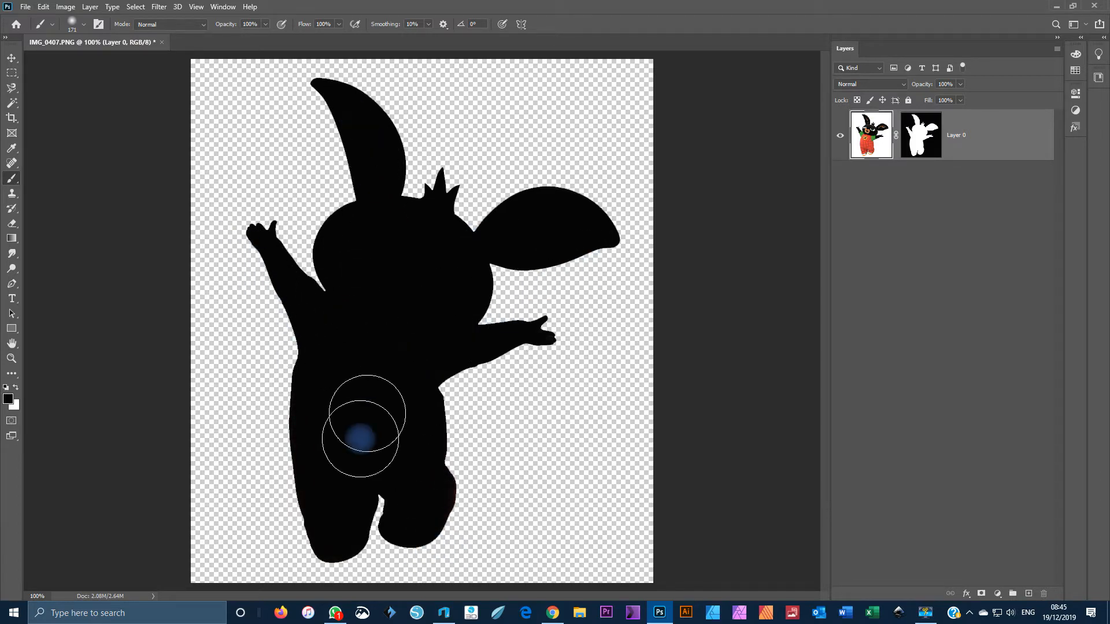
click(89, 7)
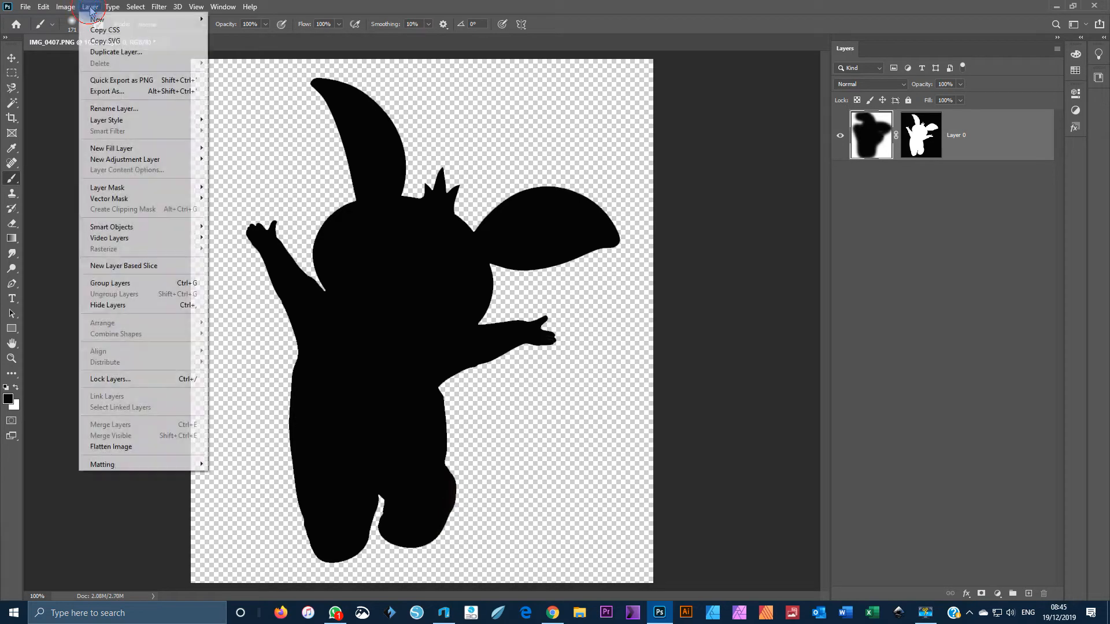
click(113, 448)
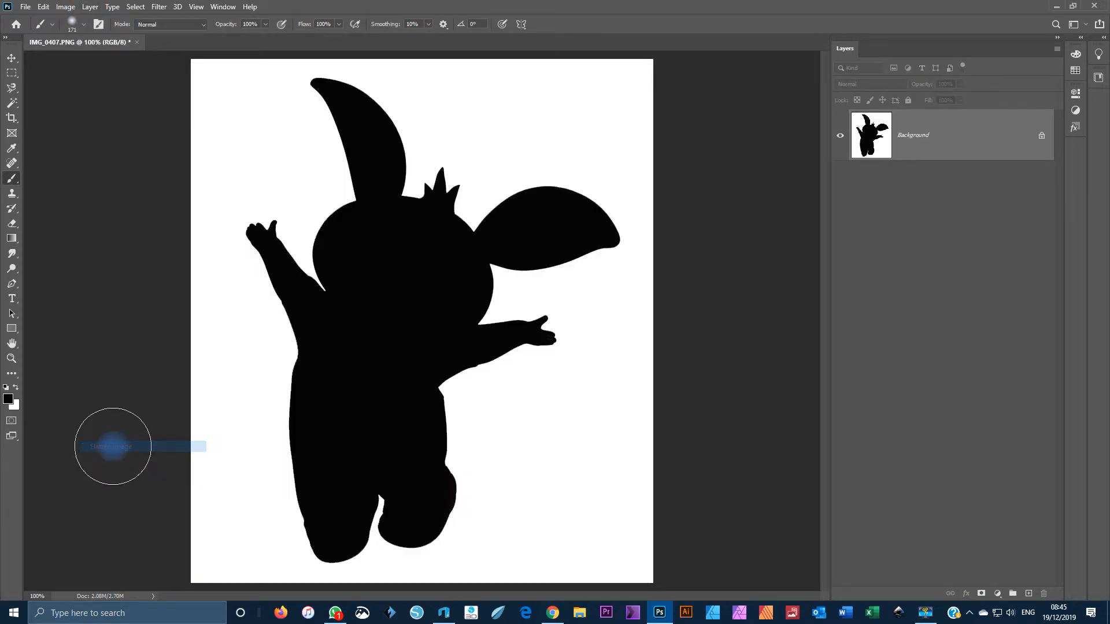
- Quick-export the silhouette as a PNG named Bing1 in the Stencils folder, replacing the existing file
click(26, 6)
mouse_move(40, 175)
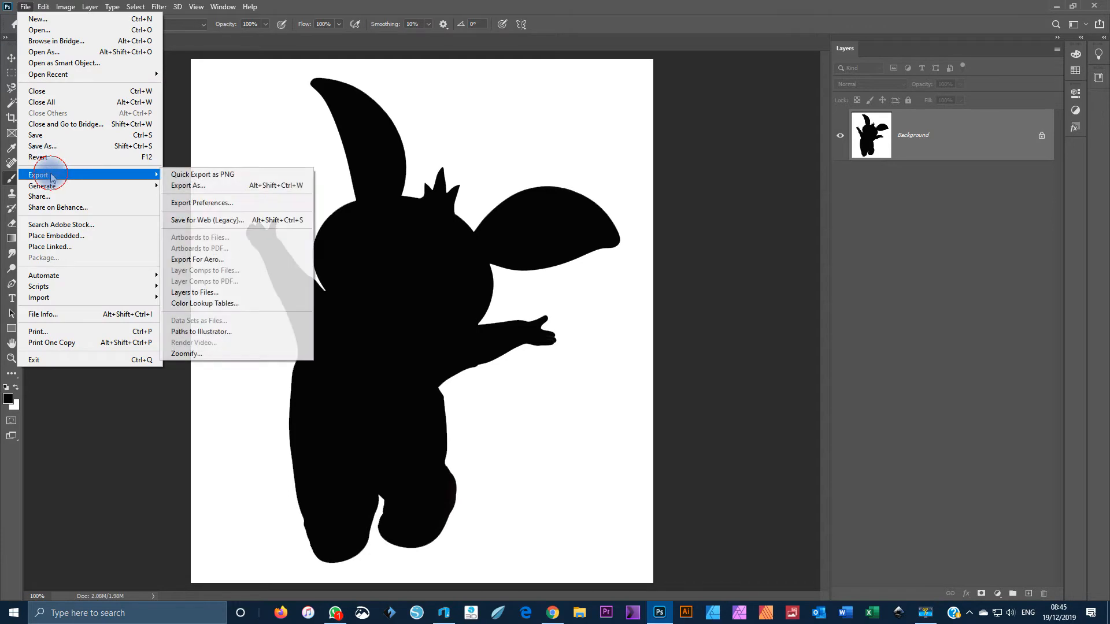
click(198, 174)
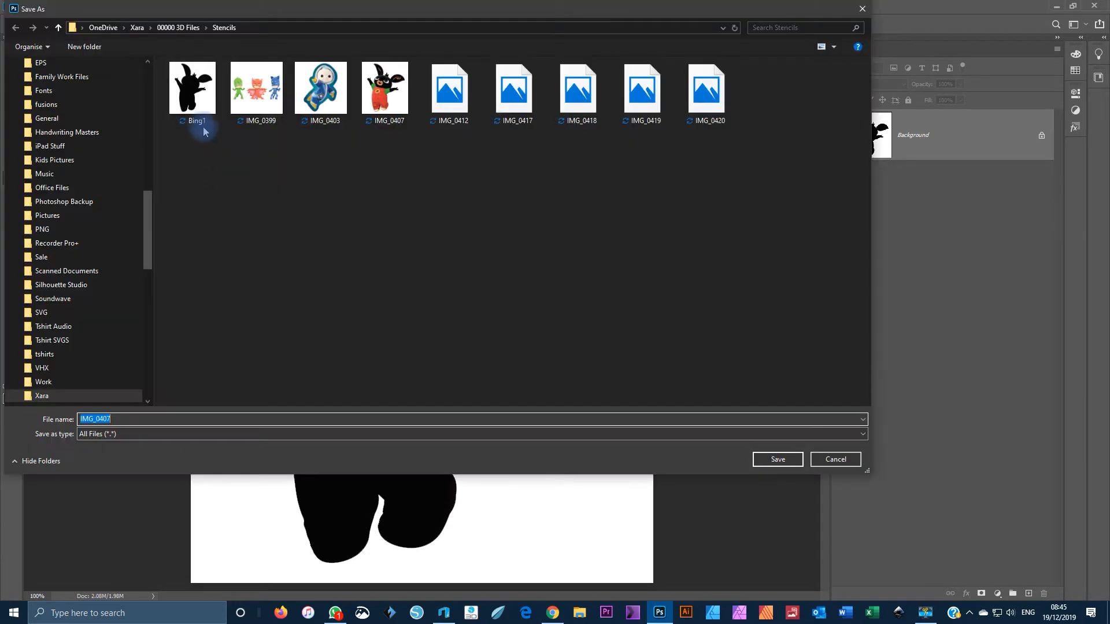
click(192, 89)
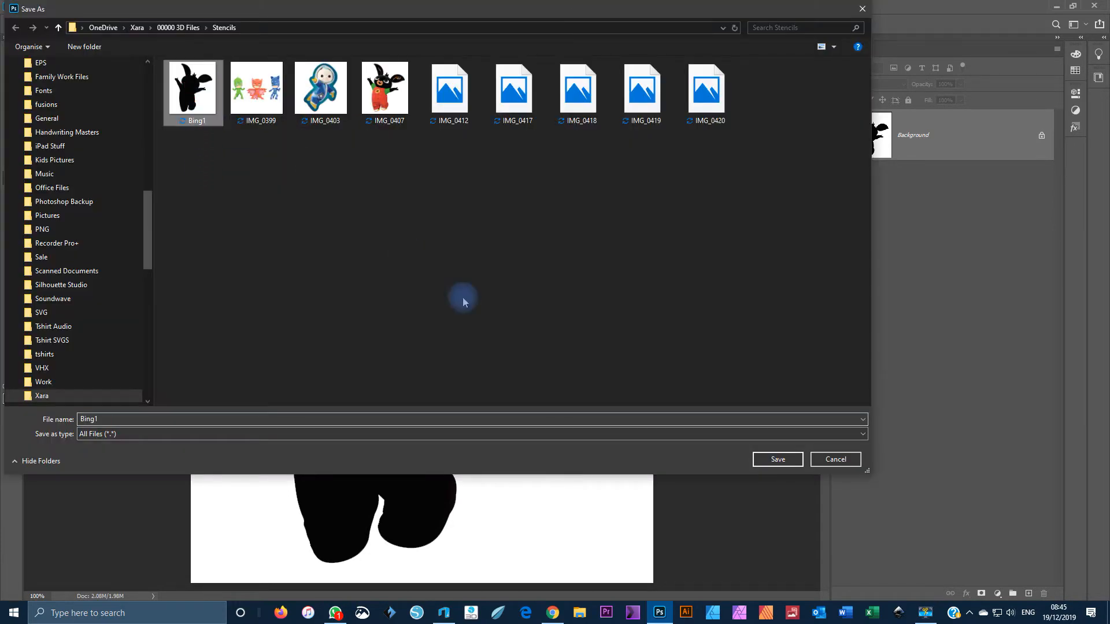
click(777, 460)
click(581, 303)
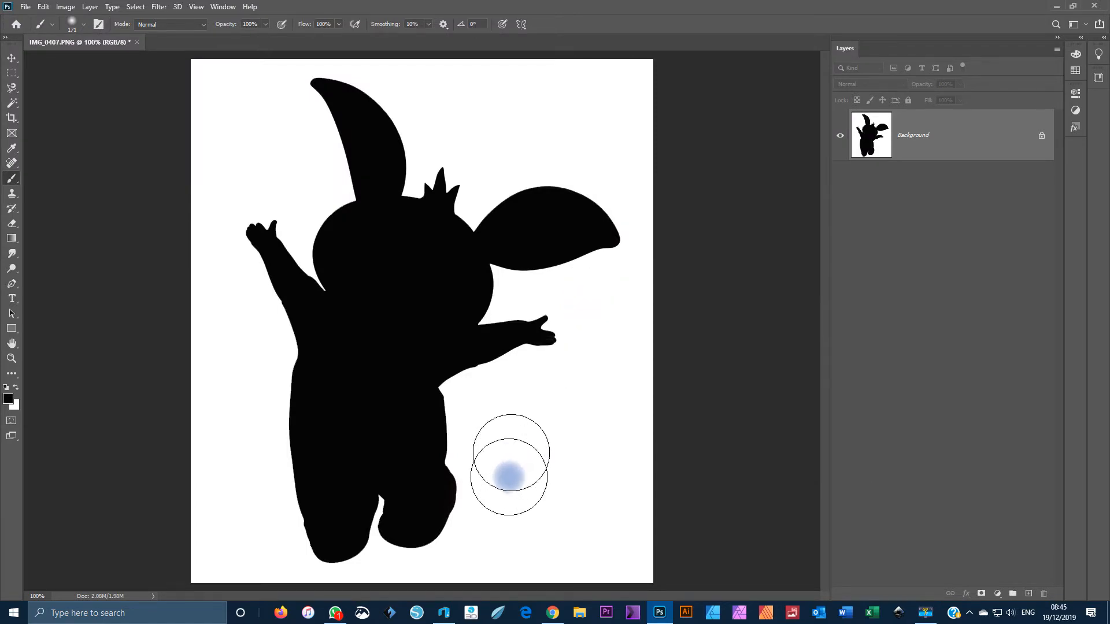
- Switch to 3D Builder and load the image Bing1 from the Stencils folder
click(446, 614)
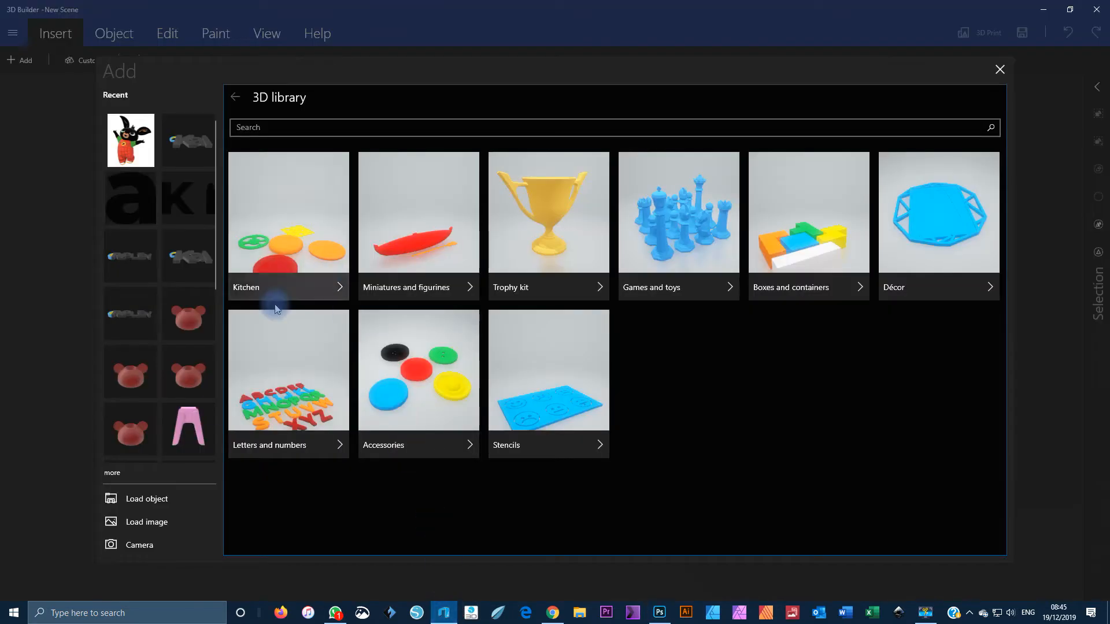
click(172, 523)
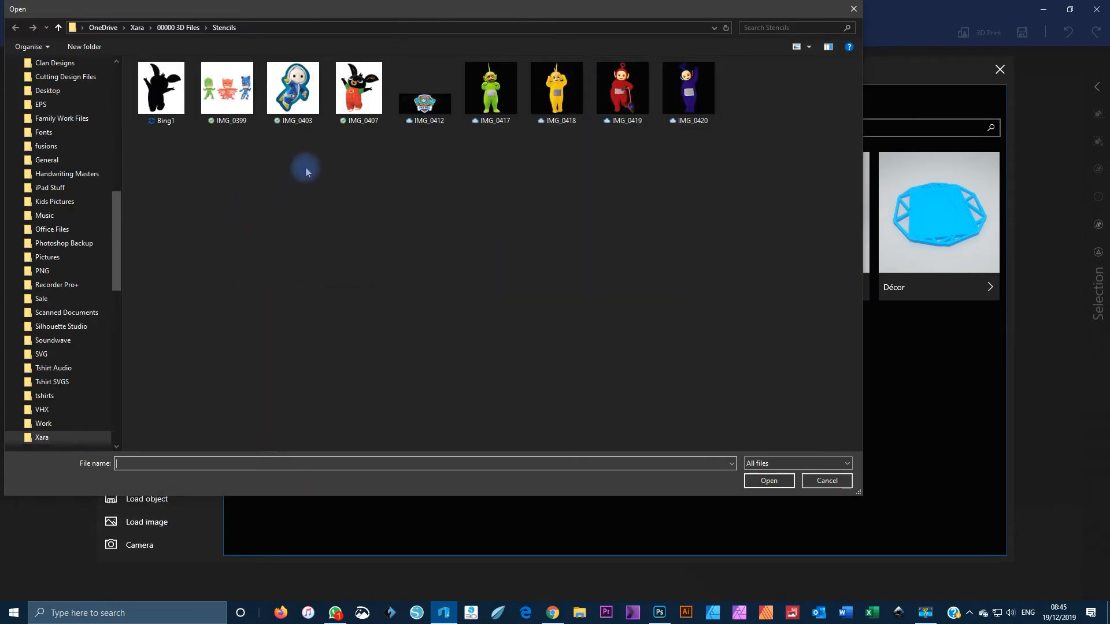
double_click(162, 88)
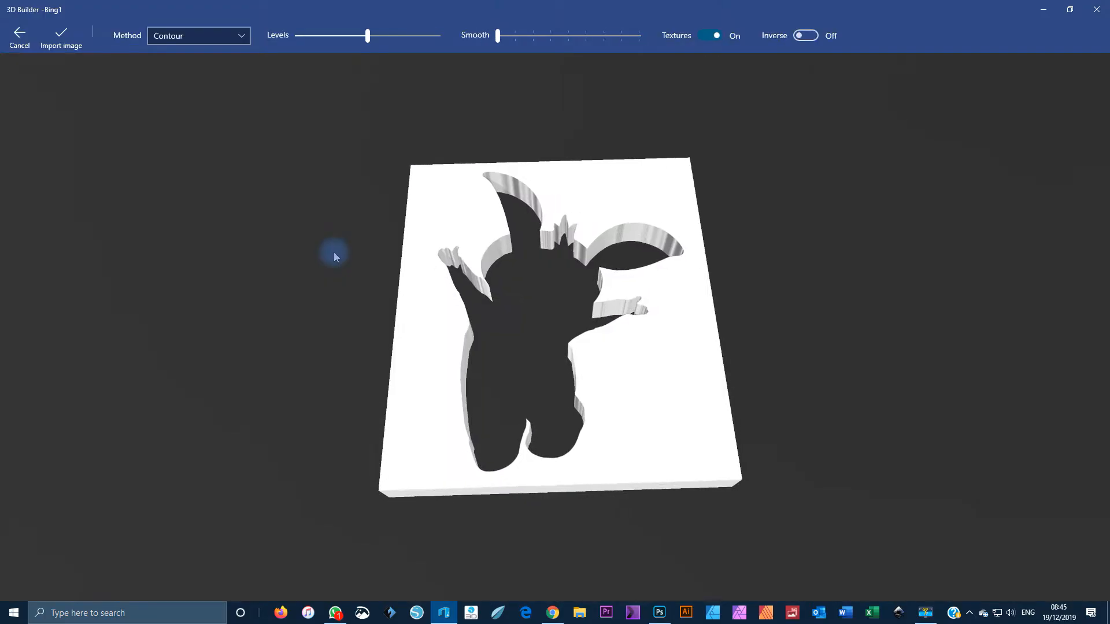
- Turn on Inverse so the rabbit silhouette becomes the solid shape, and import the image
drag(631, 384, 634, 441)
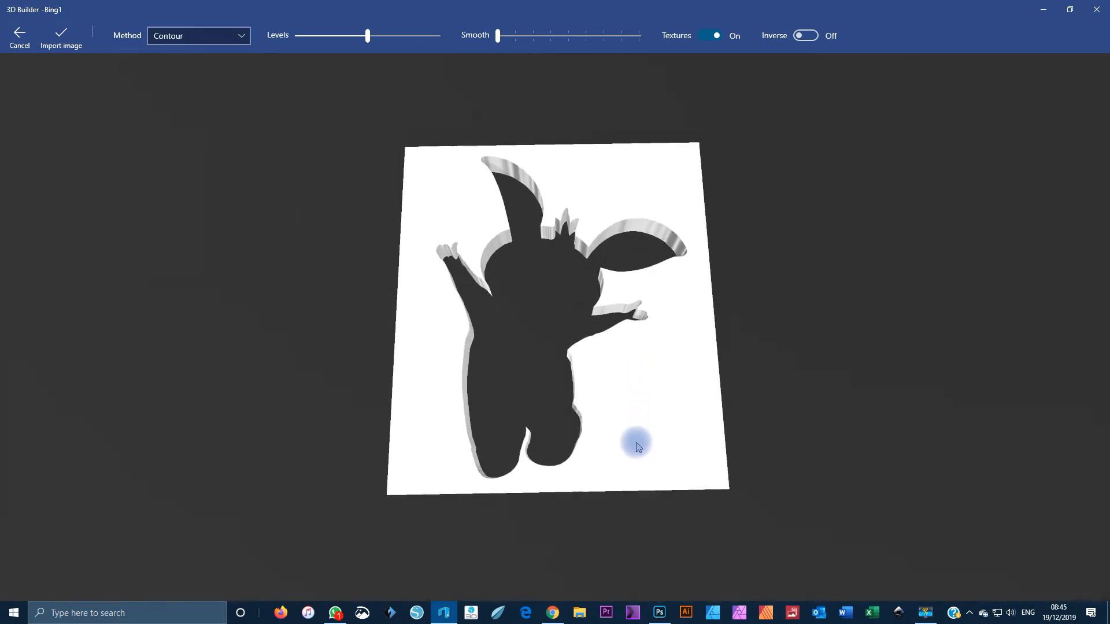
click(809, 38)
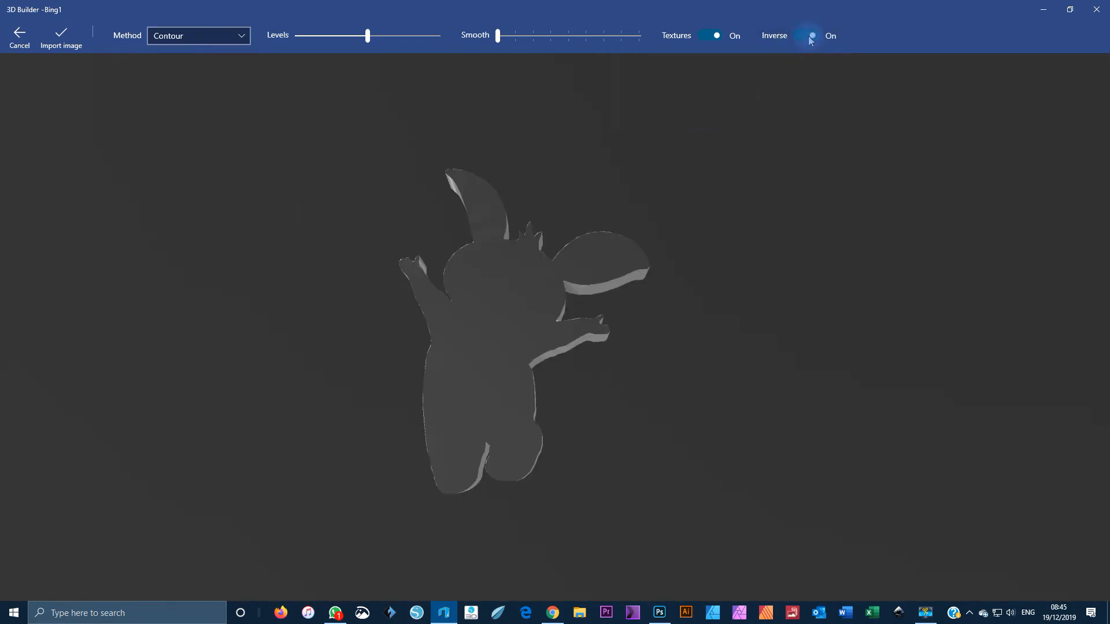
mouse_move(505, 293)
mouse_down()
mouse_move(478, 259)
mouse_move(495, 225)
mouse_move(495, 293)
mouse_up()
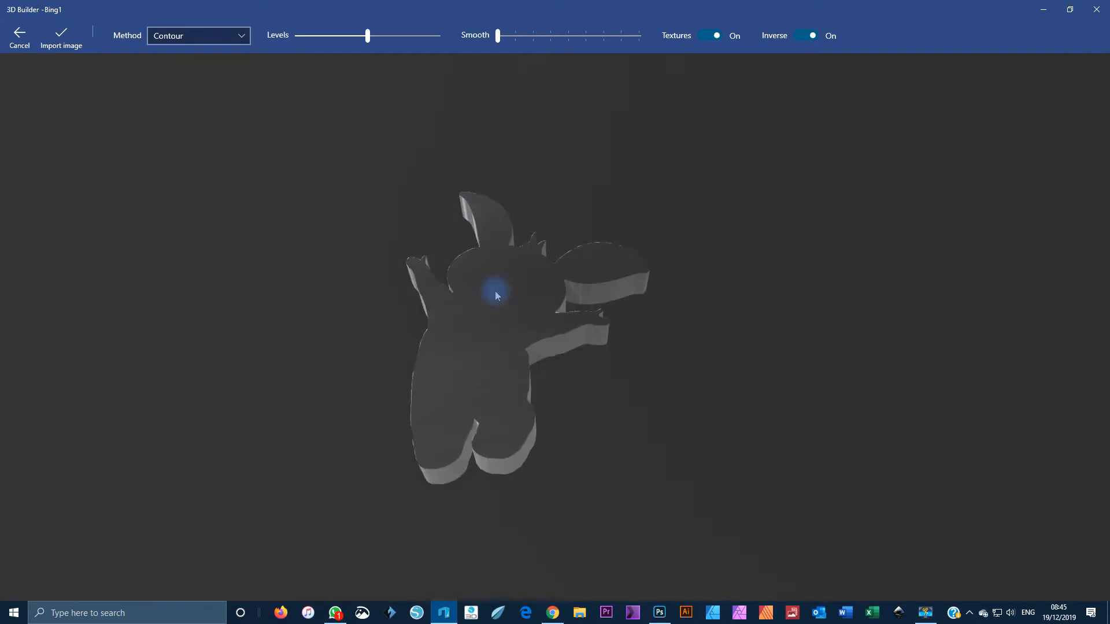
click(61, 37)
- Select the rabbit silhouette model and scale its Z thickness down to about 4.2 mm
drag(470, 354, 295, 230)
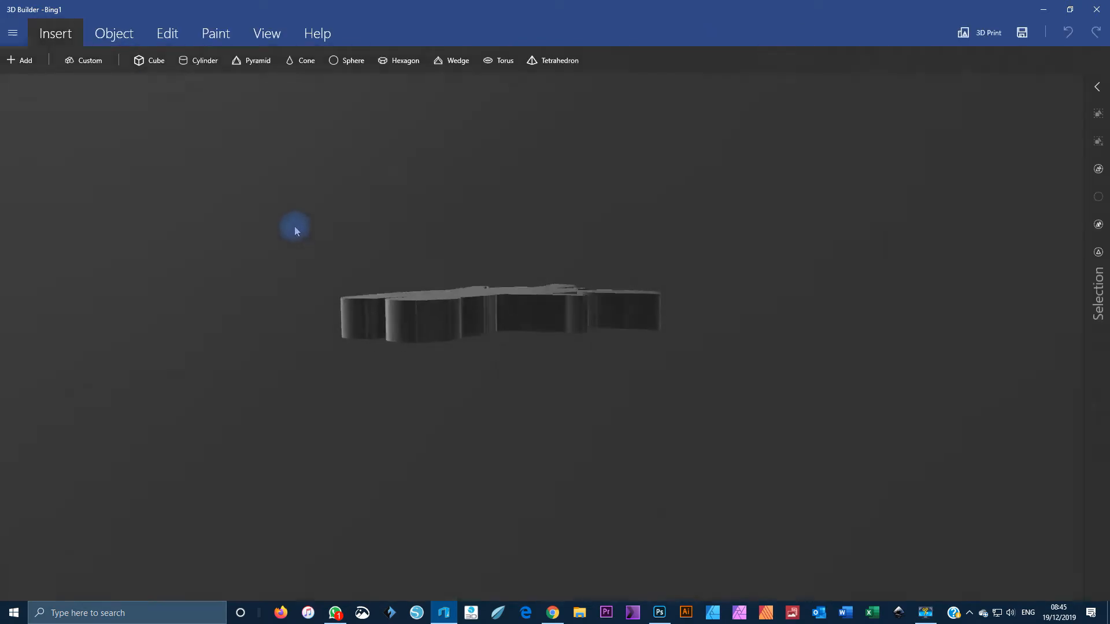
click(517, 304)
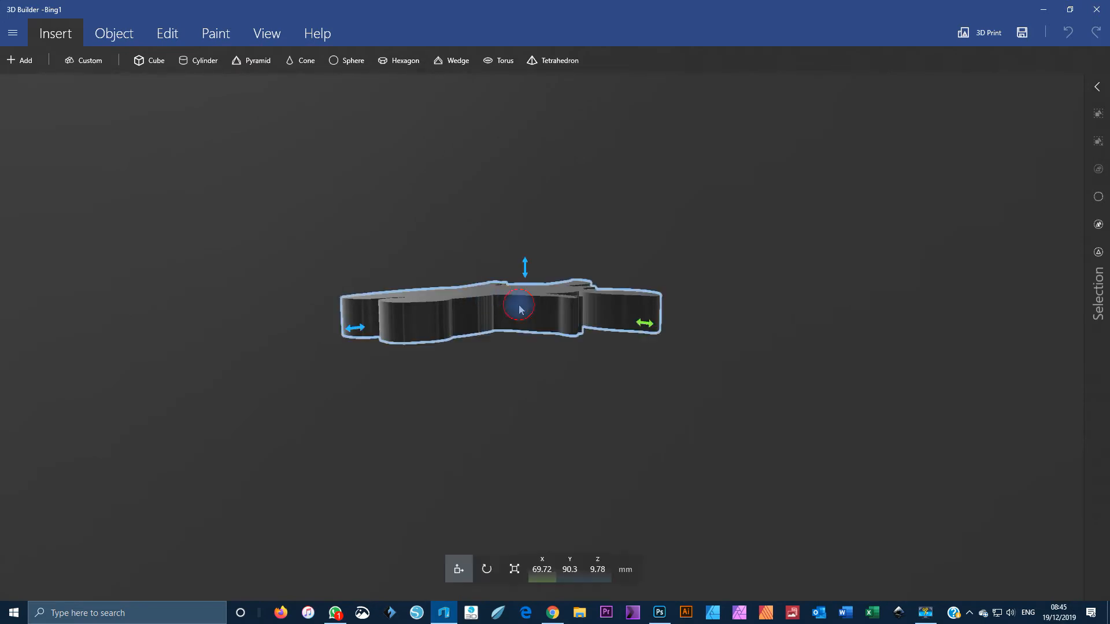
click(514, 569)
drag(525, 268, 533, 298)
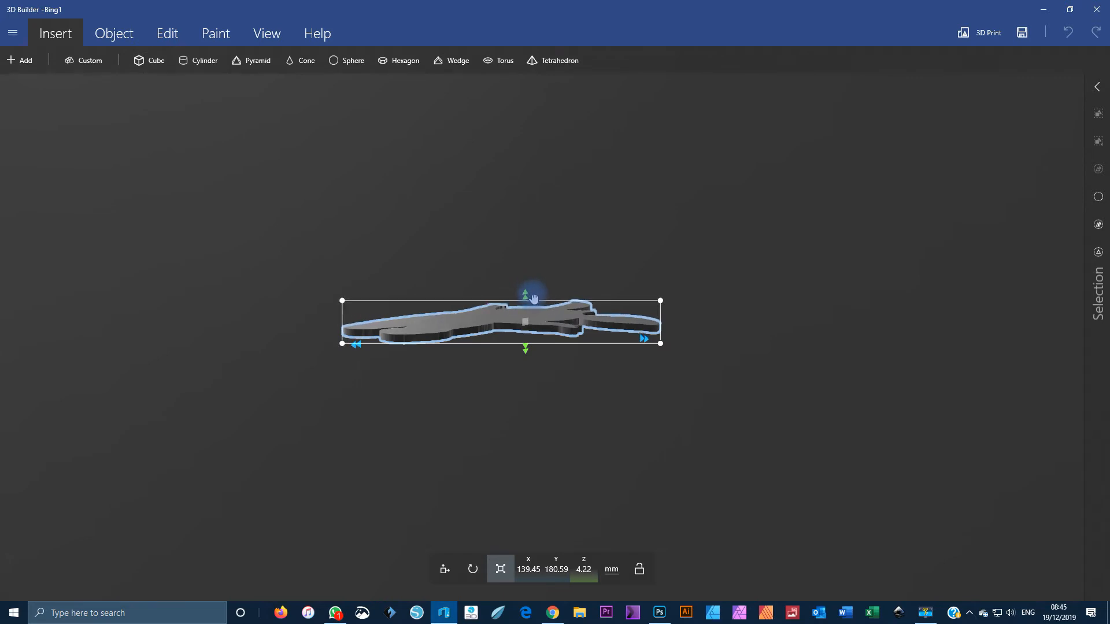
drag(430, 255, 481, 253)
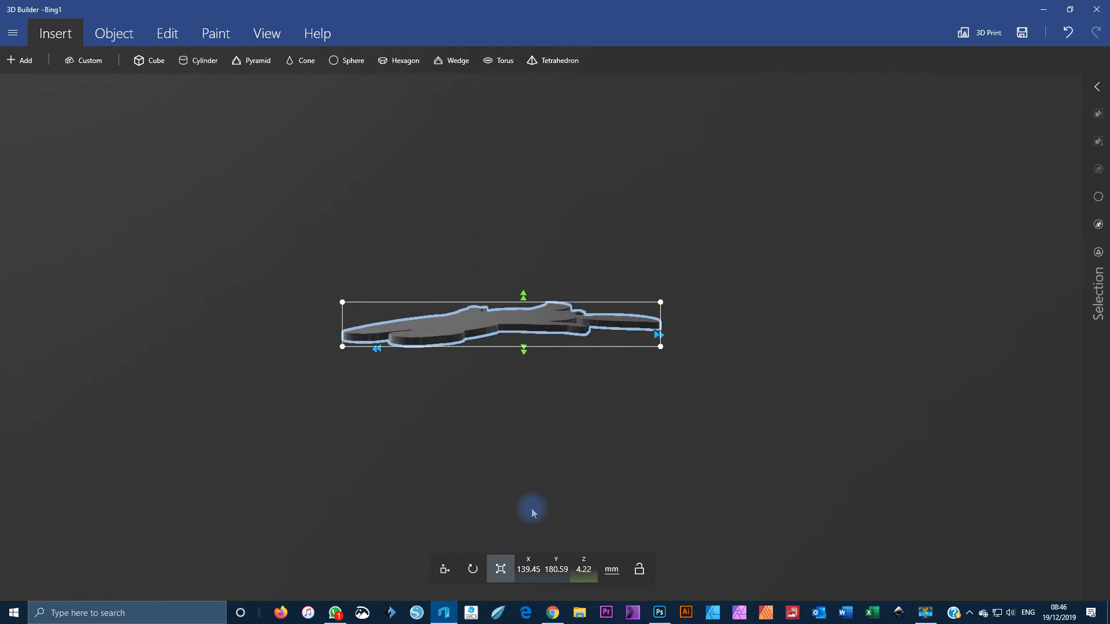
- Scale the rabbit silhouette proportionally to 110 mm in X, and set its Z thickness to 5 mm
click(584, 570)
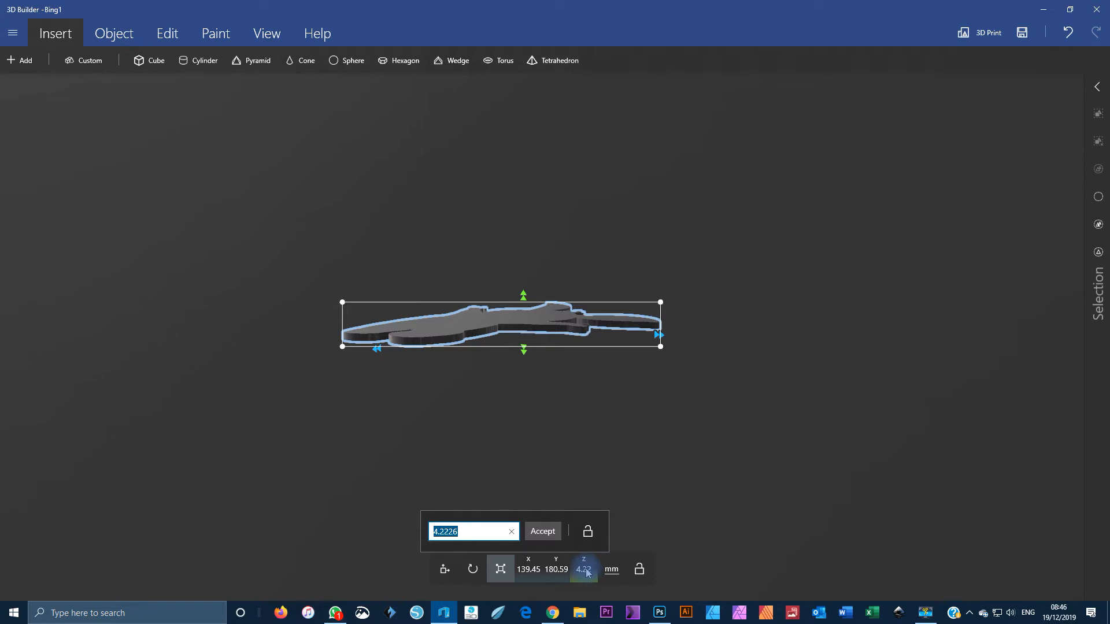
click(537, 573)
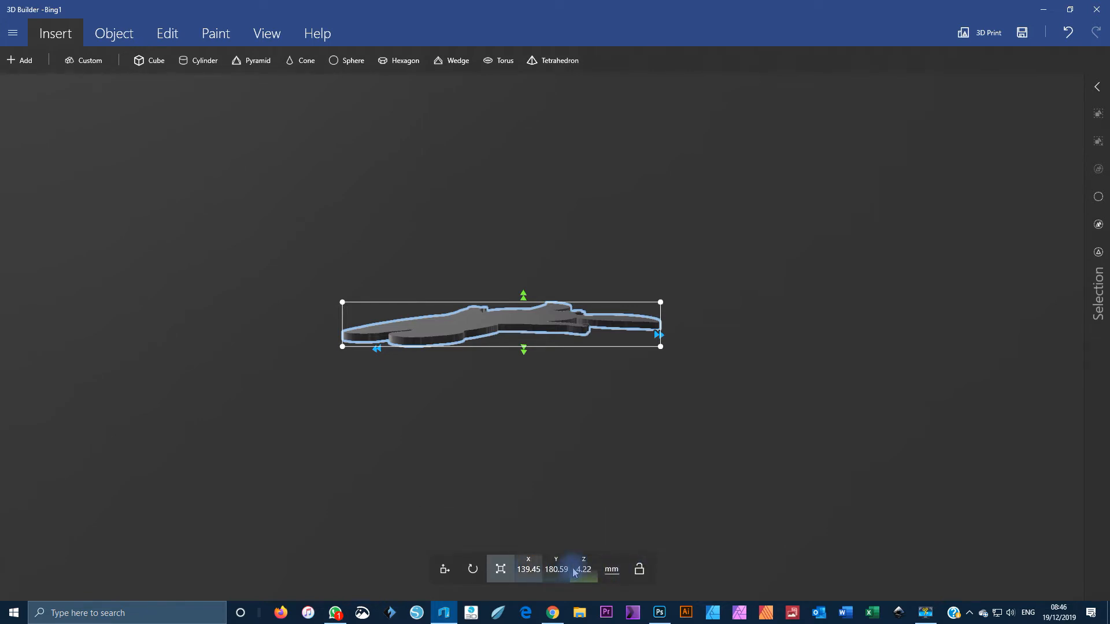
click(522, 570)
text(11)
key(Return)
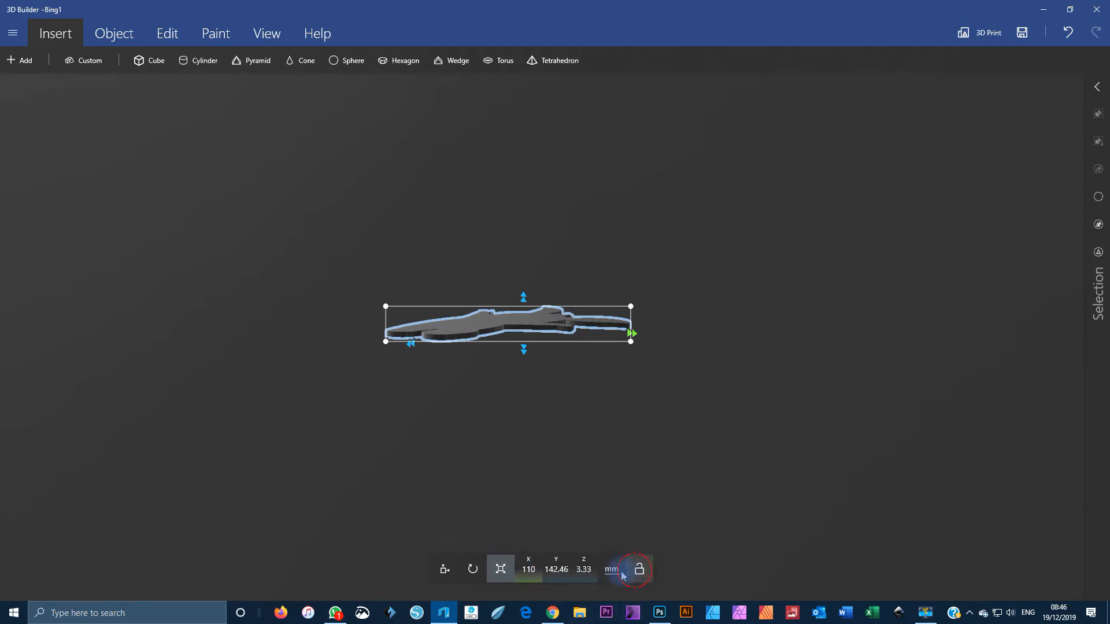
click(584, 568)
text(5)
key(Return)
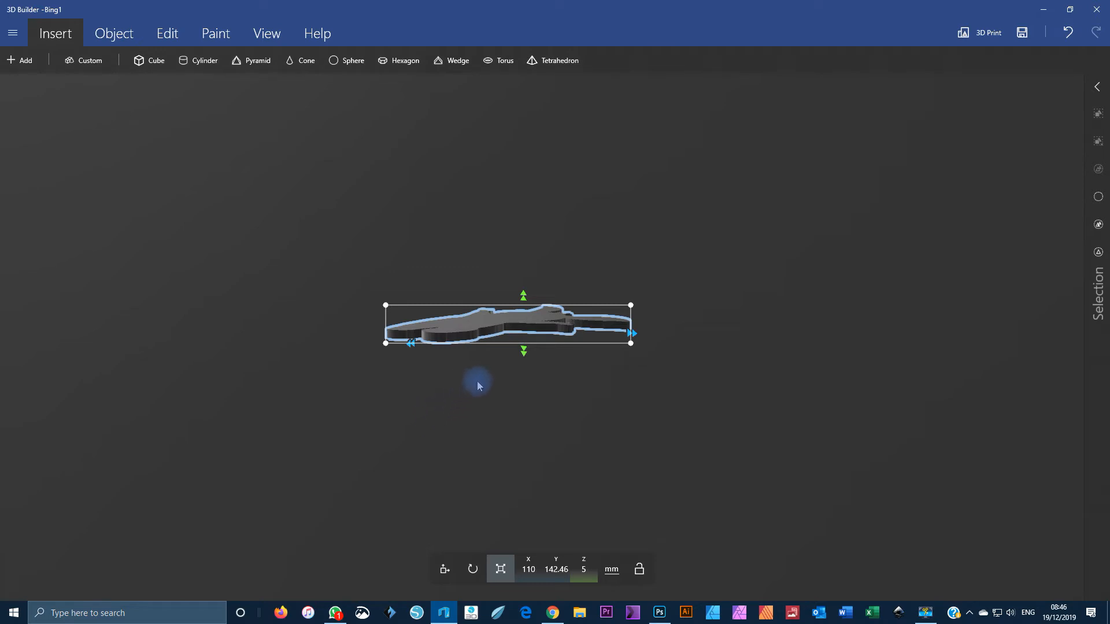
- Deselect the silhouette and add a cone, scaled down proportionally to about 18.87 mm
scroll(498, 389, up, 5)
drag(466, 430, 502, 467)
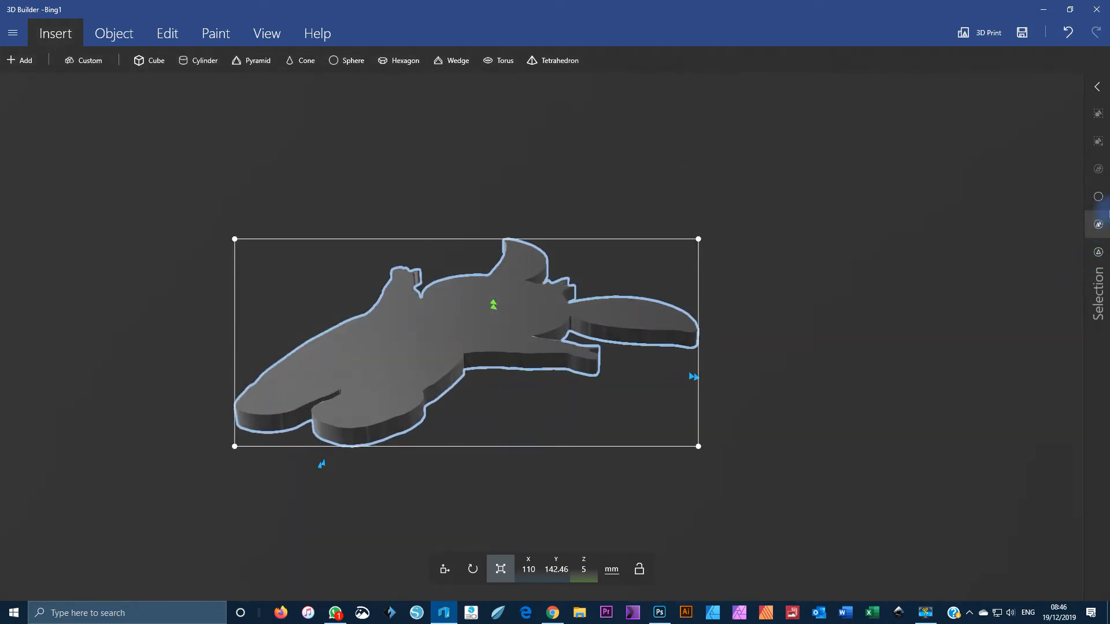
click(1103, 198)
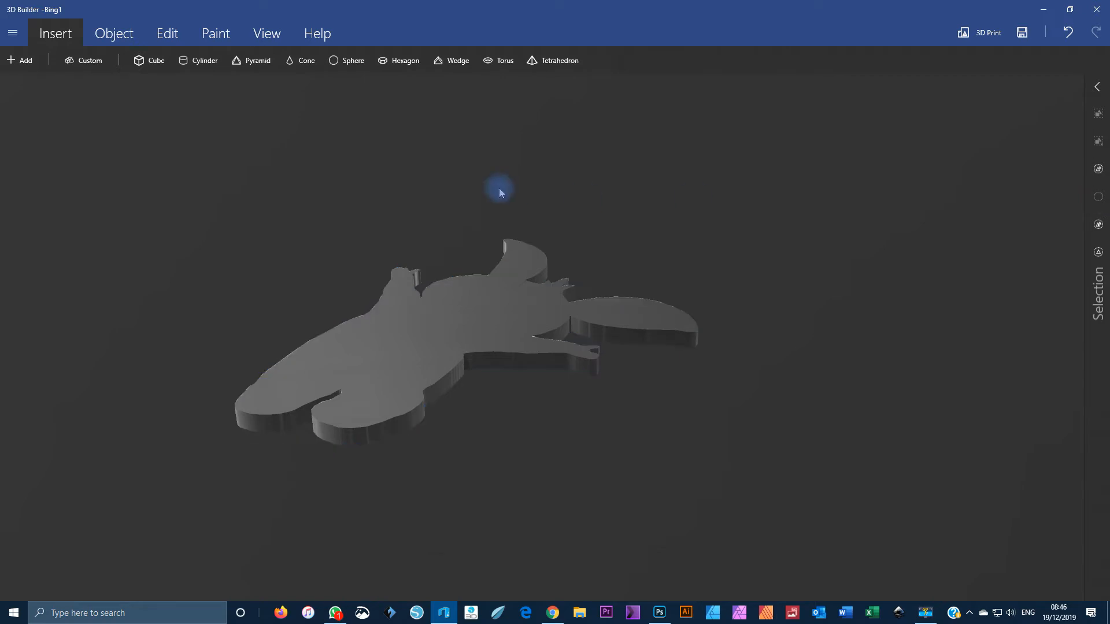
click(306, 66)
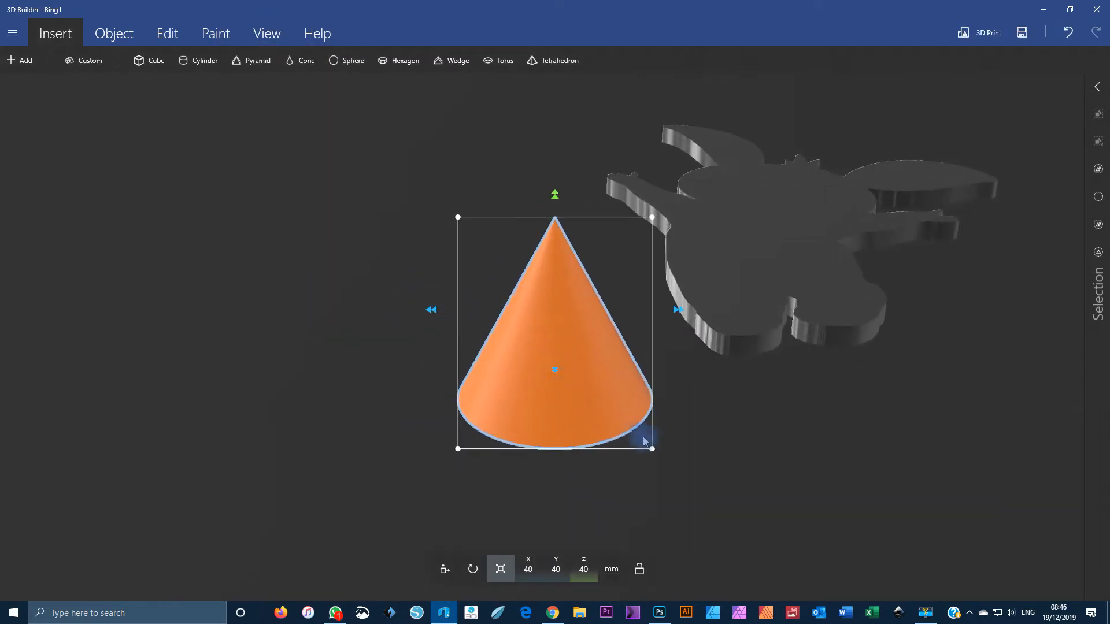
drag(652, 449, 569, 397)
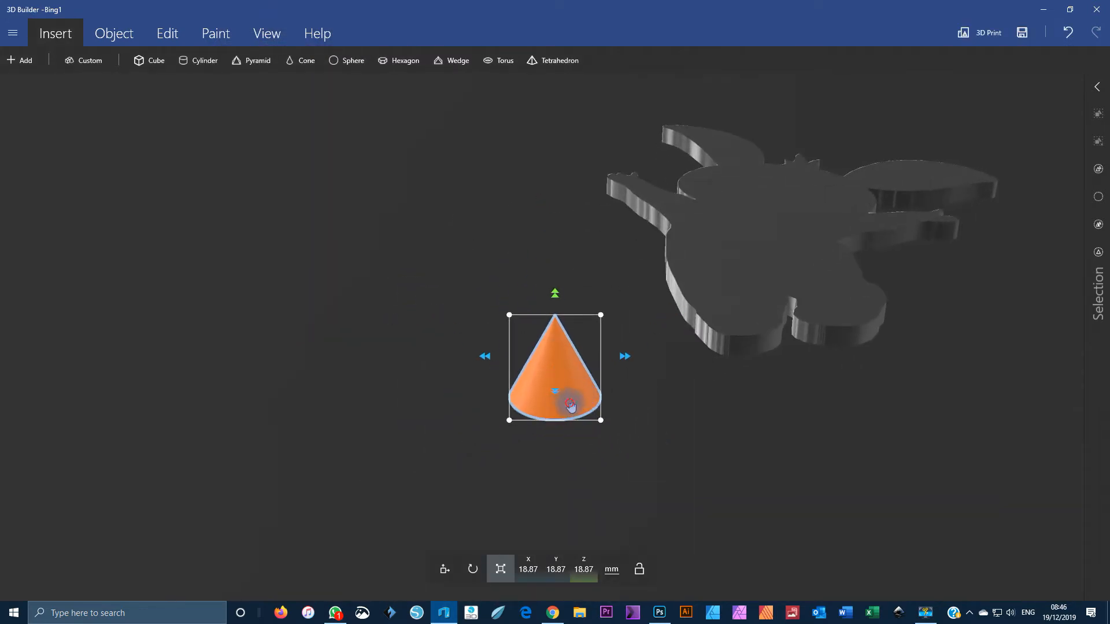
- Add a 40 mm cube, position it over the cone's tip, and subtract it to cut the cone's top flat
click(139, 62)
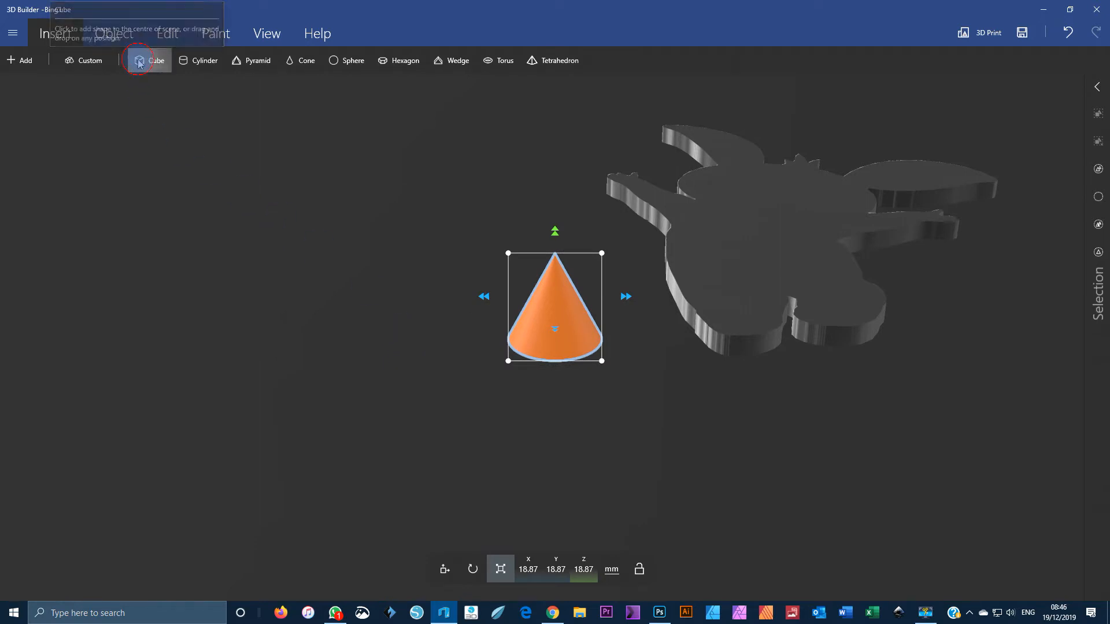
drag(574, 410, 560, 266)
drag(606, 427, 527, 382)
drag(482, 210, 485, 226)
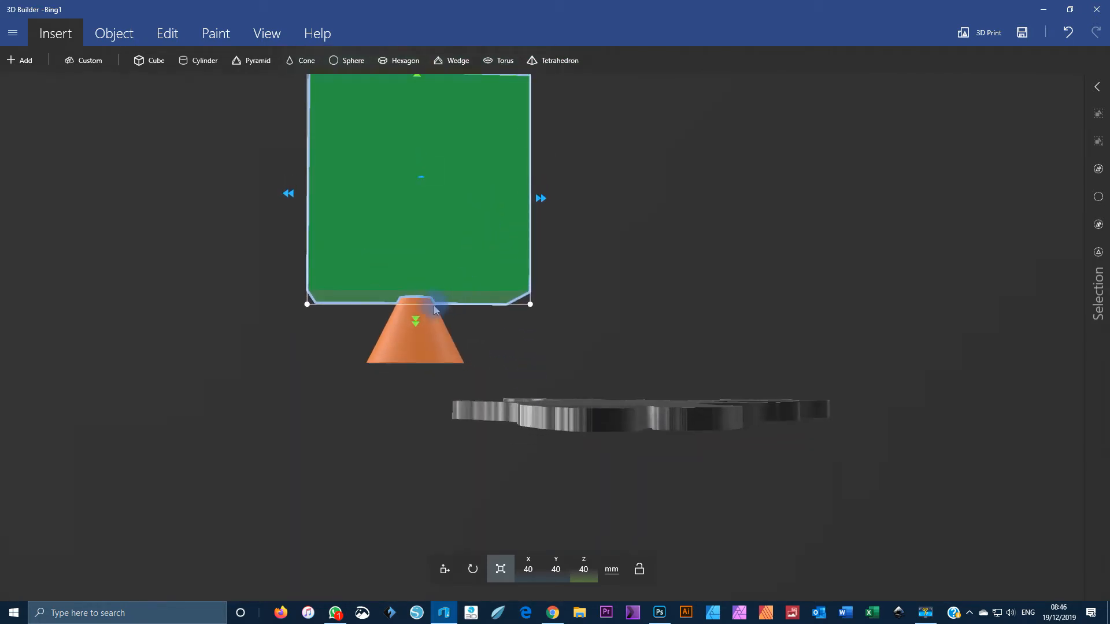
click(113, 33)
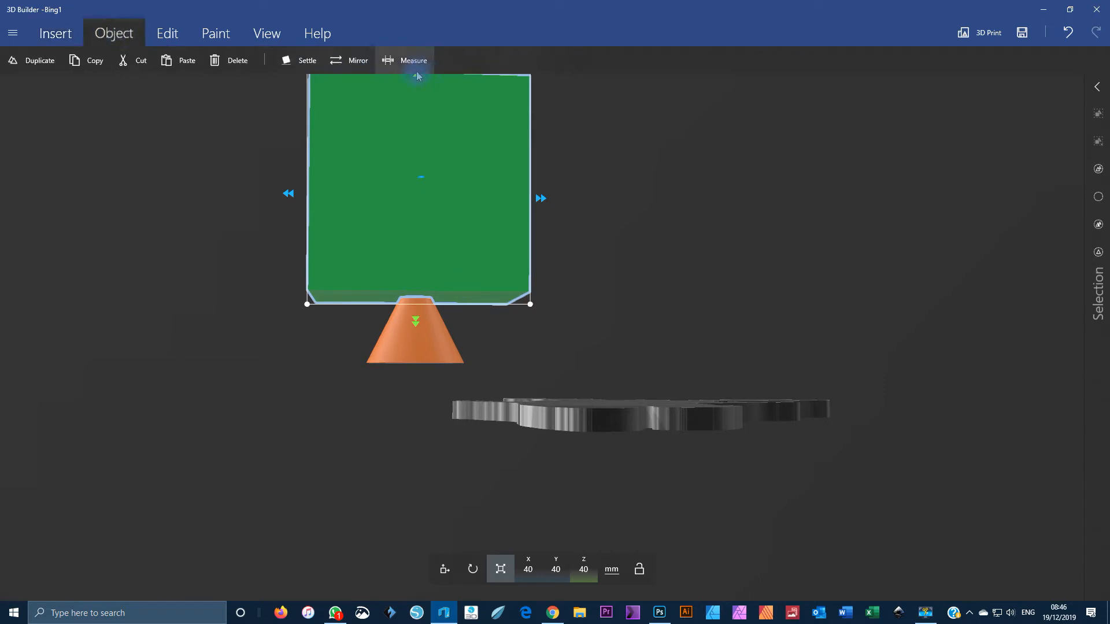
click(167, 33)
click(427, 65)
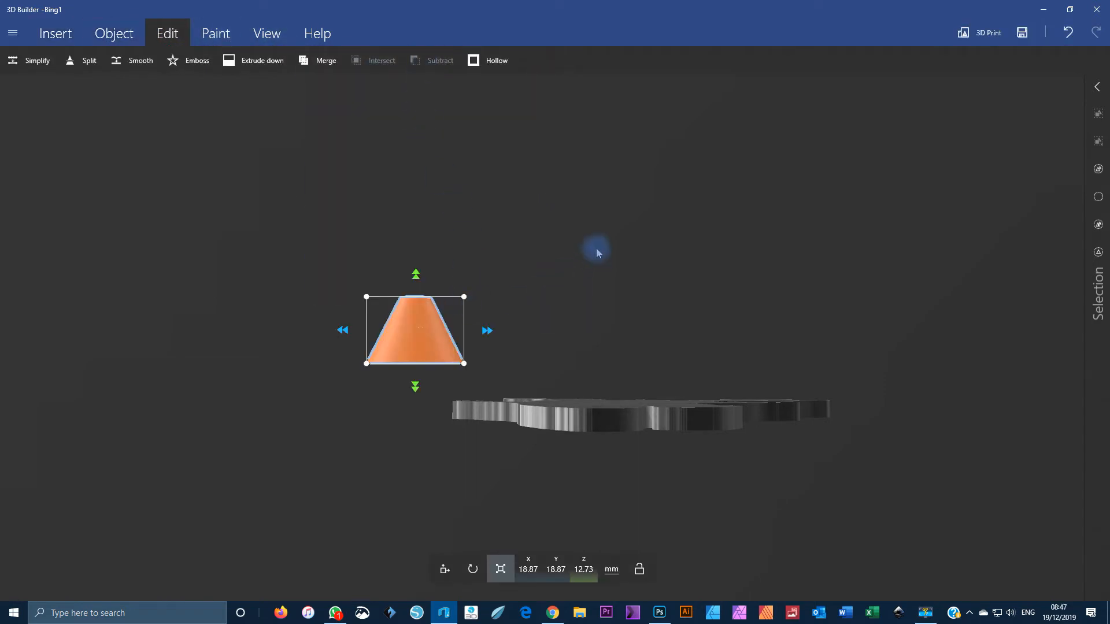
- Lower the truncated cone onto the silhouette's upper face, to a Z position of about 6.37 mm without poking through the underside
drag(597, 253, 526, 355)
drag(428, 352, 711, 175)
scroll(733, 310, up, 3)
drag(733, 311, 670, 493)
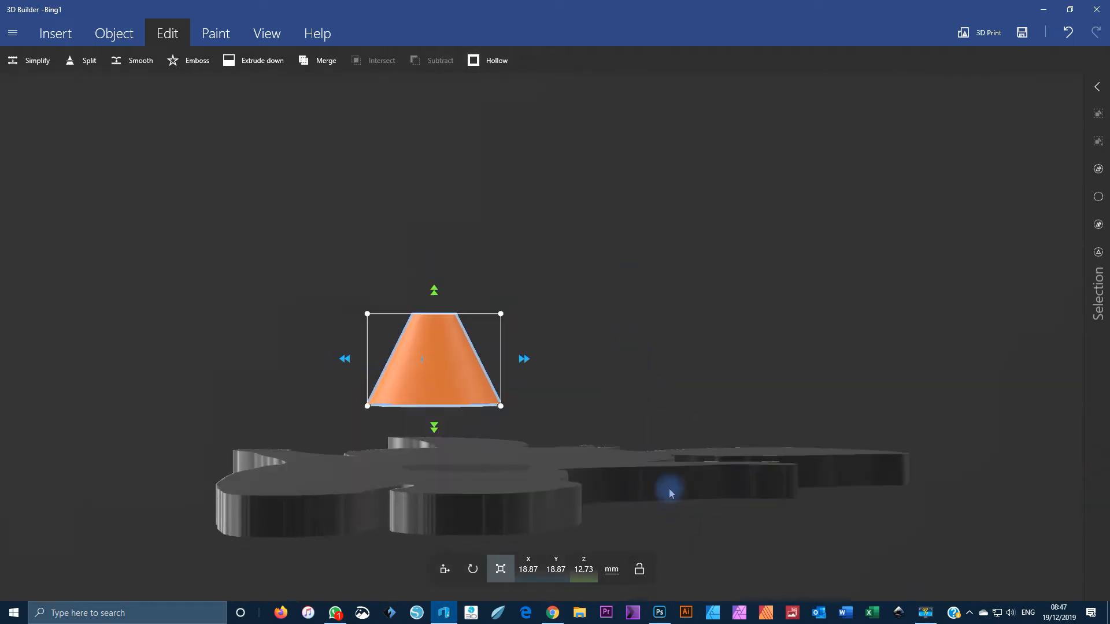
click(457, 568)
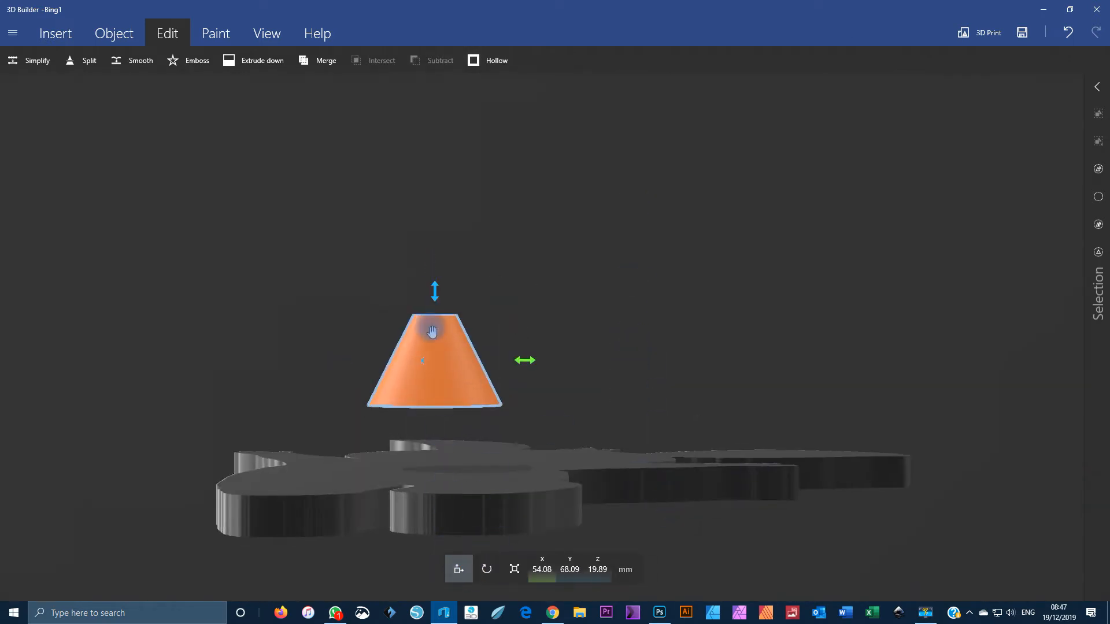
drag(434, 290, 453, 398)
drag(627, 542, 607, 459)
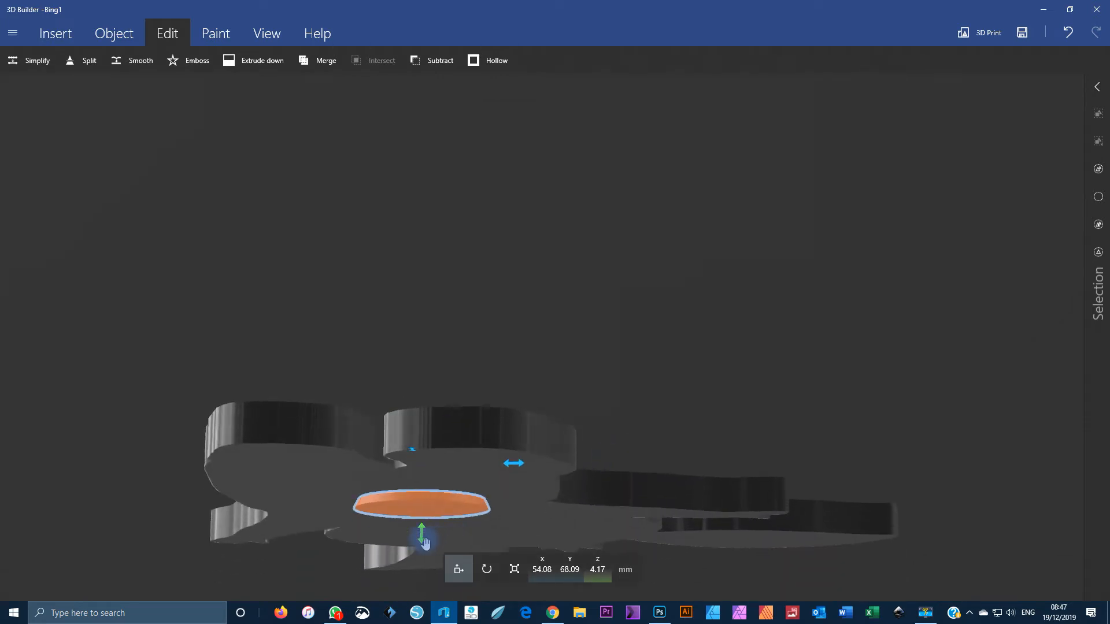
drag(423, 534, 422, 518)
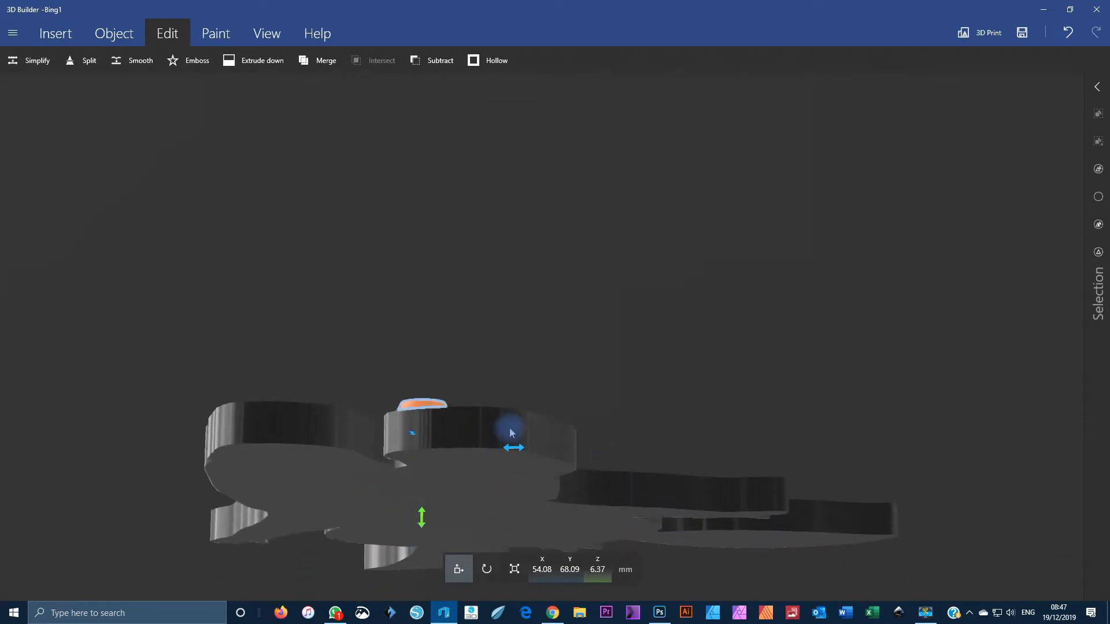
- Shift the truncated cone along the rabbit's body towards the head, to a Y position of about 83.91 mm
drag(564, 354, 557, 436)
drag(635, 298, 680, 442)
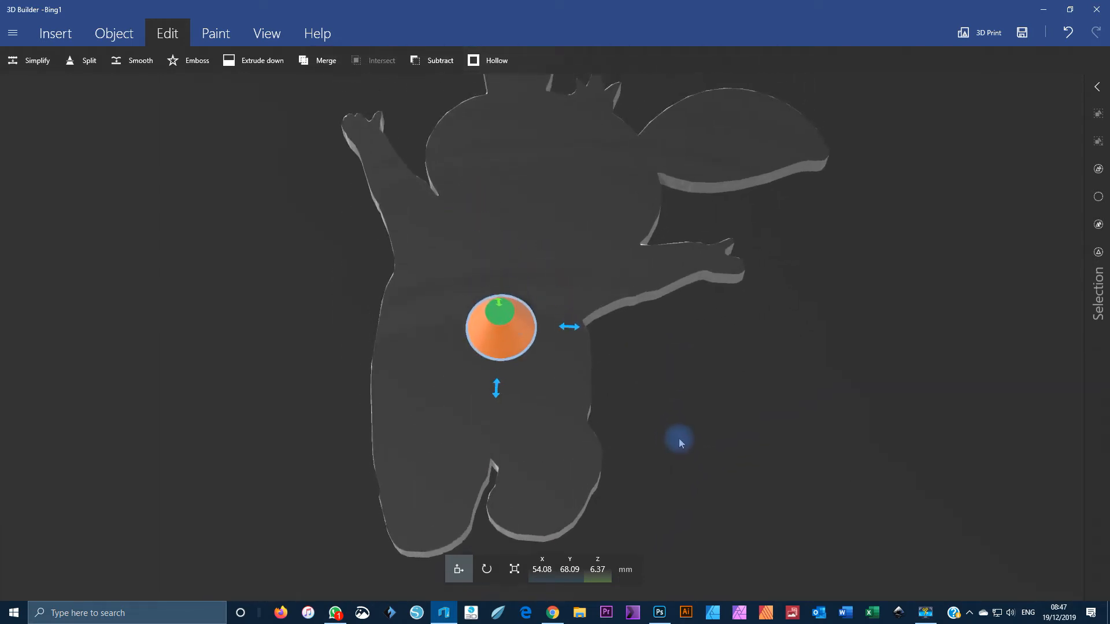
drag(496, 386, 502, 319)
- Scale the truncated cone down proportionally to about 14.16 mm wide and 9.56 mm high, and deselect it
drag(740, 434, 363, 238)
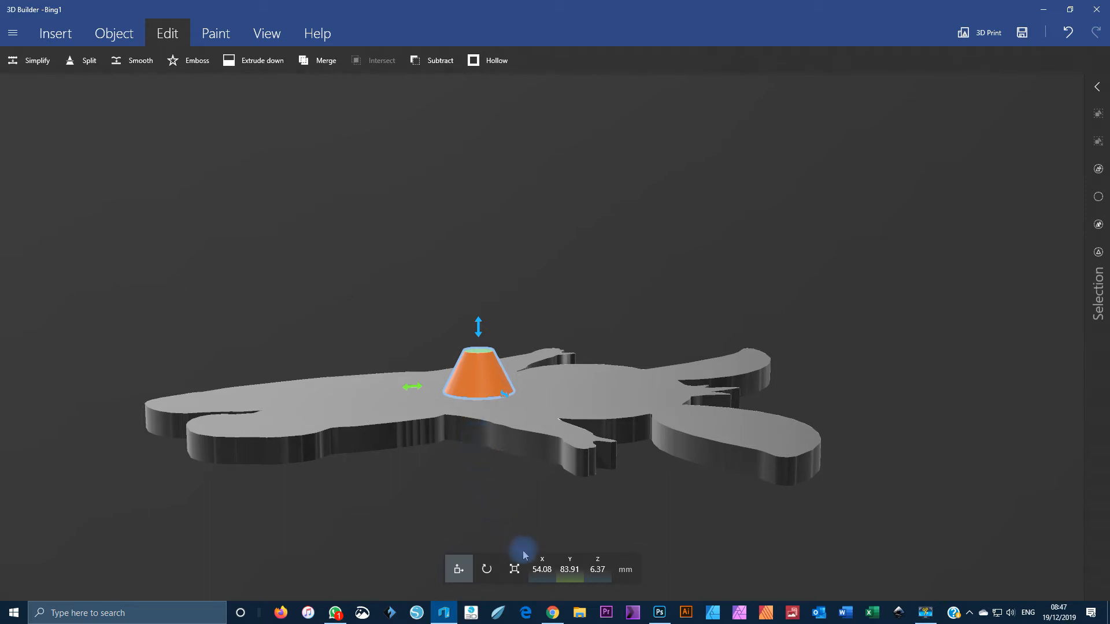
click(514, 568)
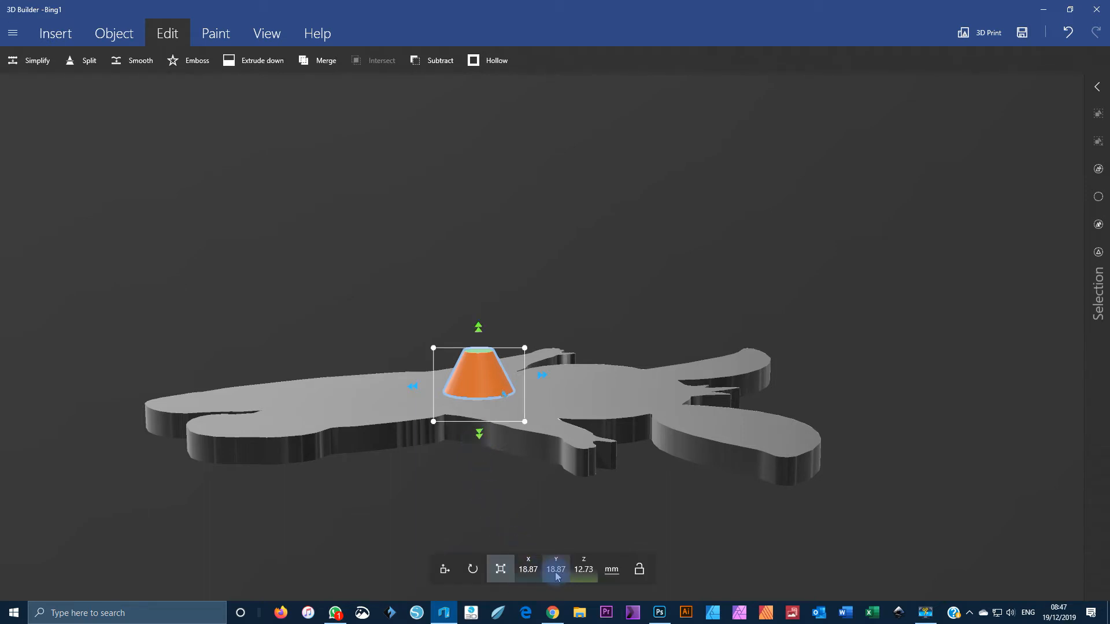
drag(524, 424, 512, 418)
drag(431, 478, 686, 508)
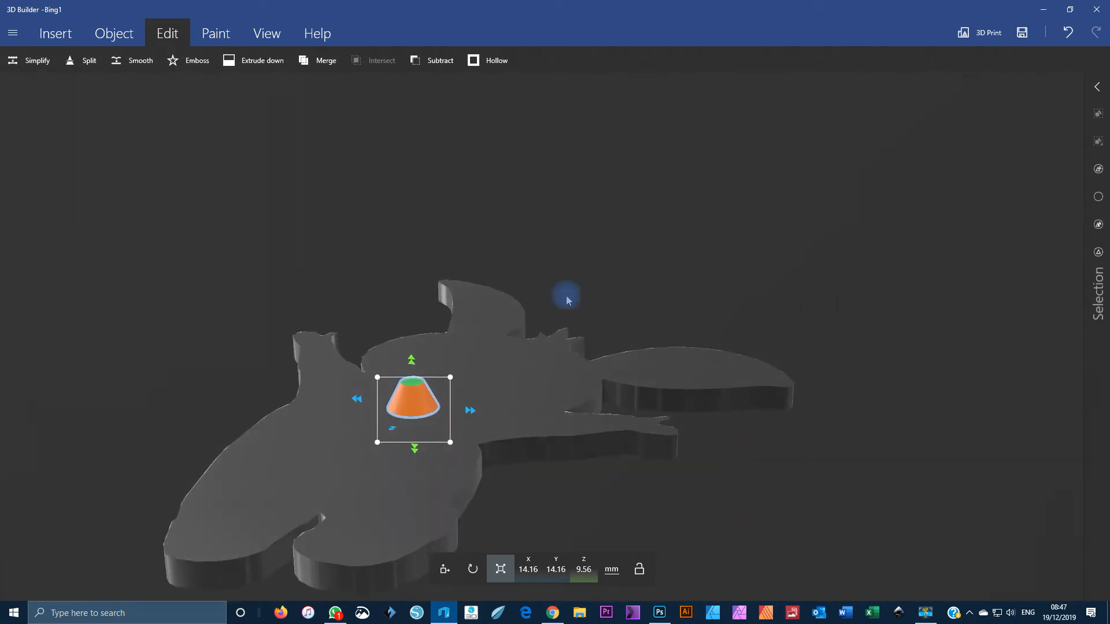
click(1094, 201)
- Select all objects, paint the truncated cone black at full coverage, and clear the selection
drag(636, 280, 657, 433)
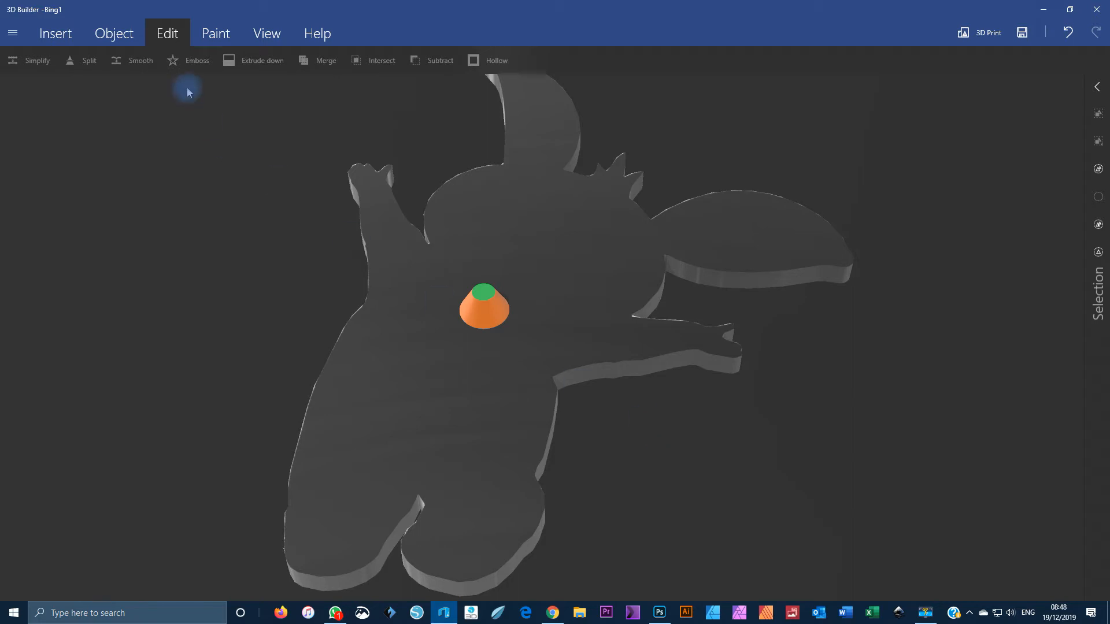
drag(317, 212, 349, 253)
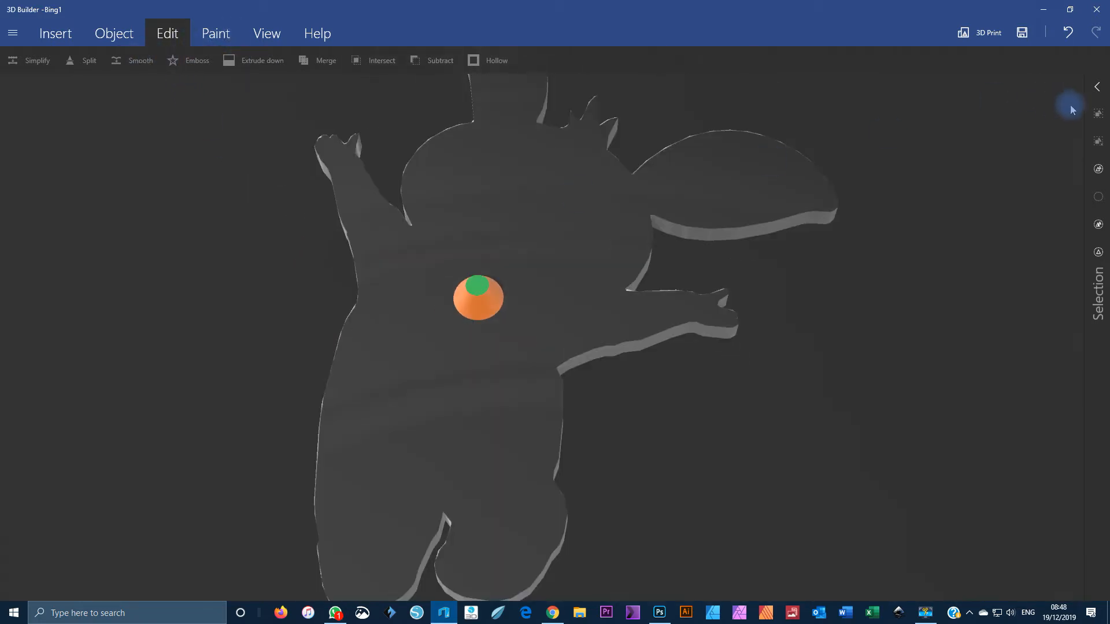
click(1096, 167)
click(214, 34)
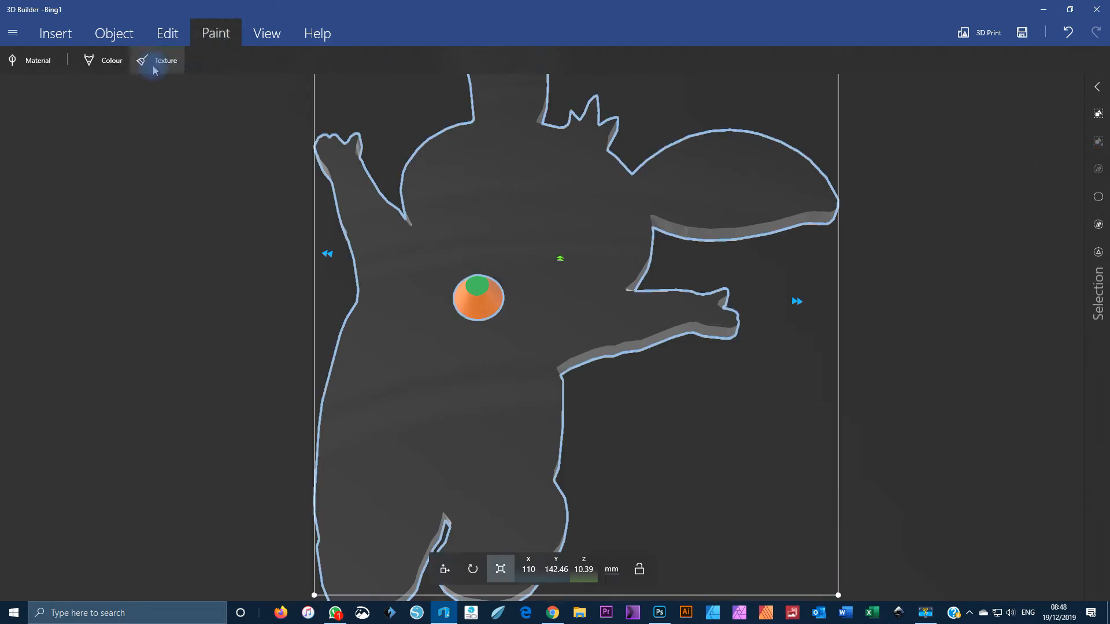
click(108, 60)
click(162, 42)
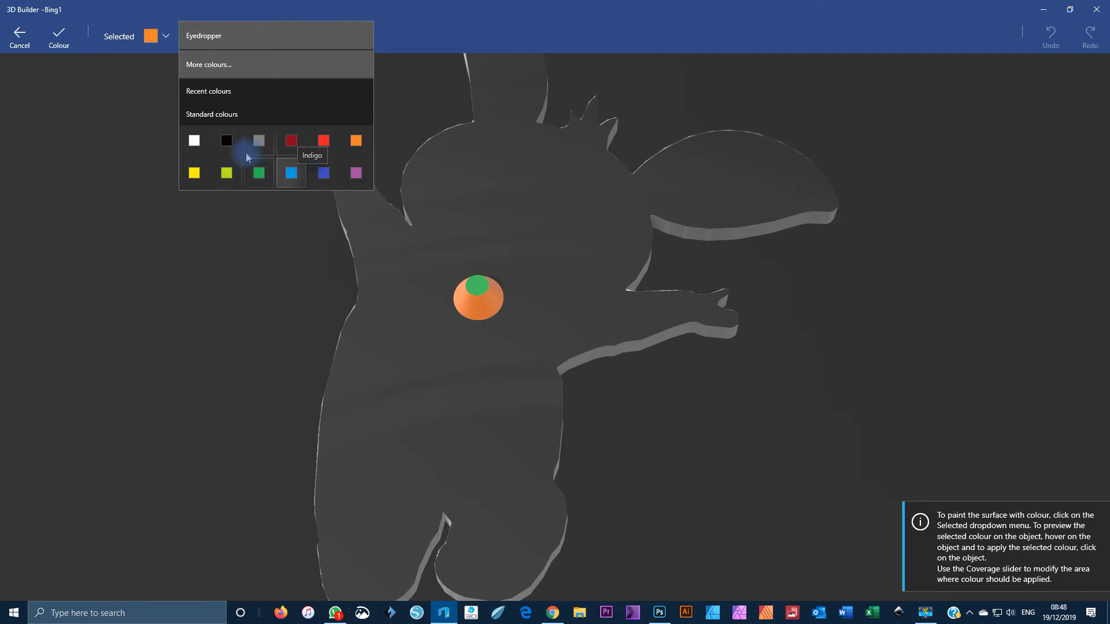
click(227, 141)
click(469, 292)
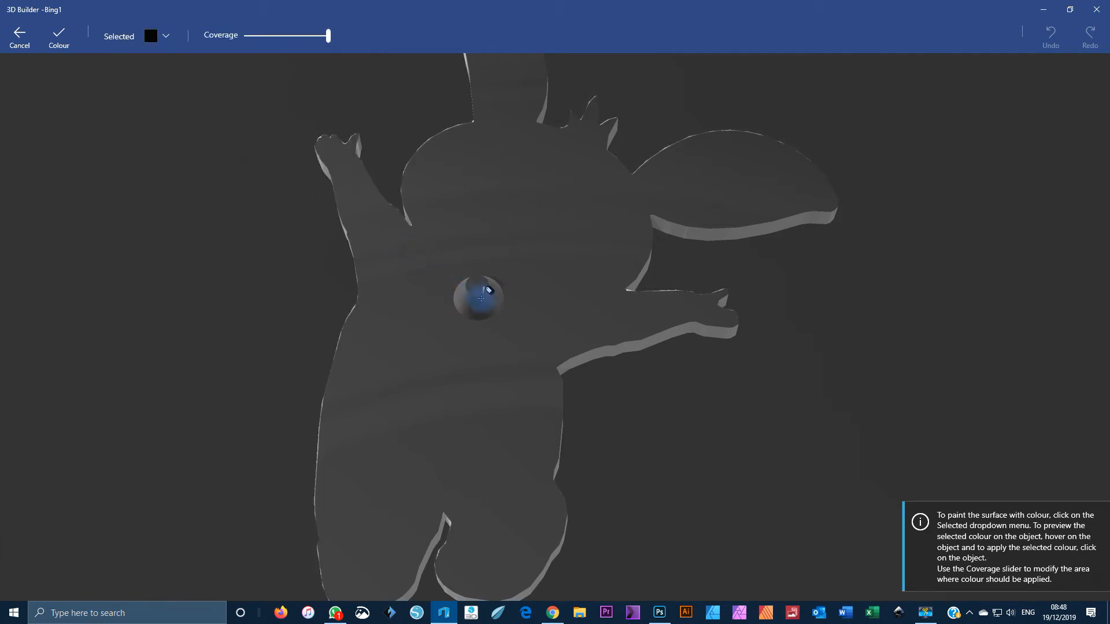
click(63, 40)
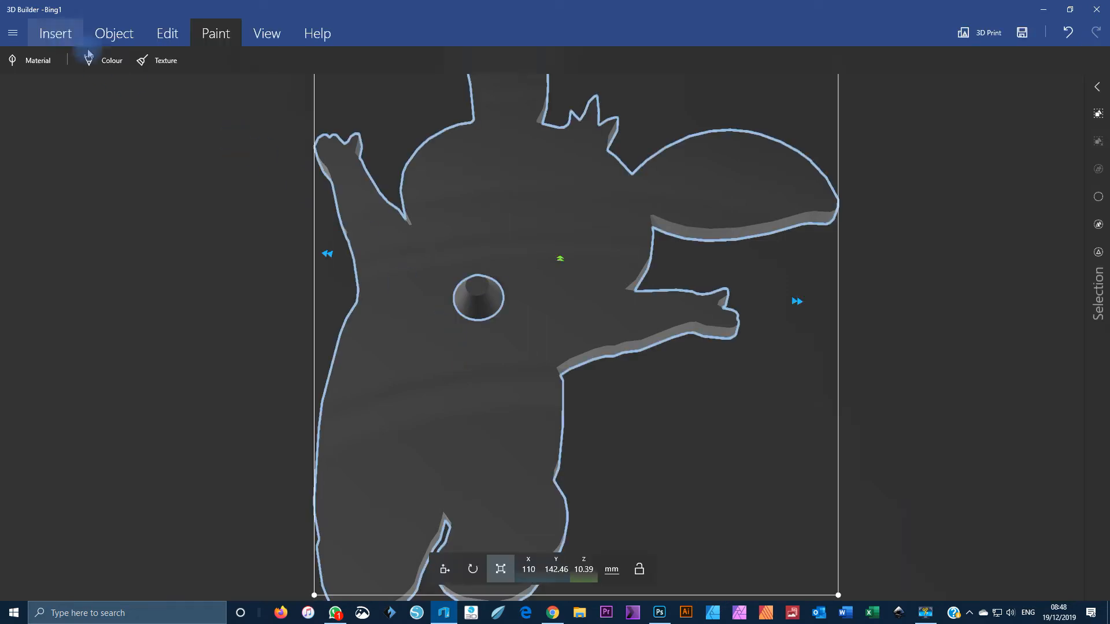
click(1097, 198)
drag(903, 305, 602, 266)
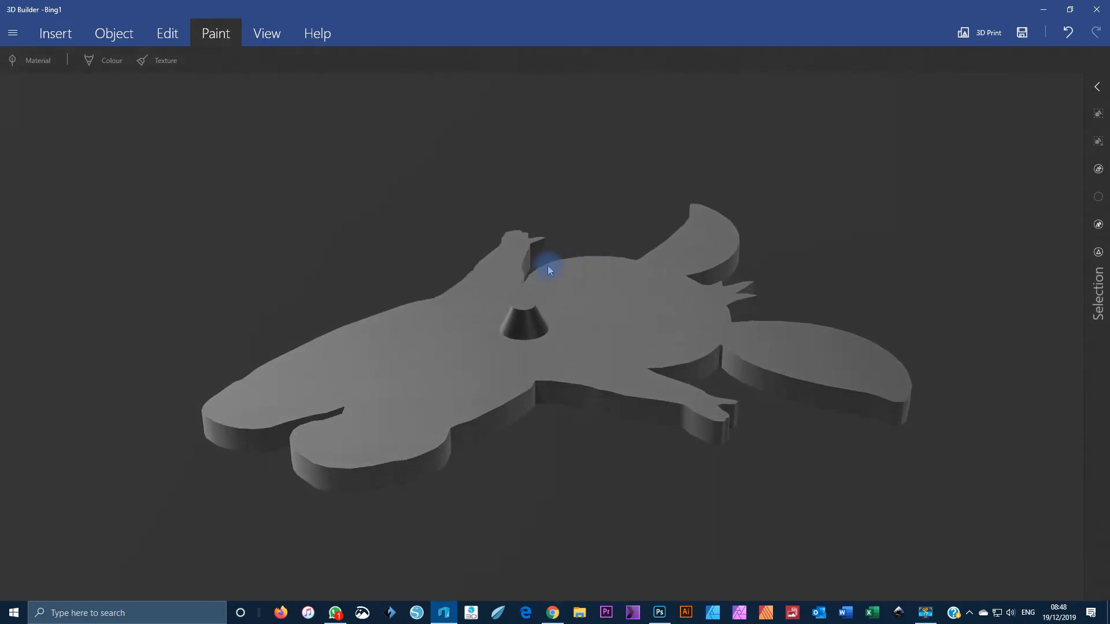
- Save the model as Bing1 in the Stencils folder, choosing the export file format
click(13, 35)
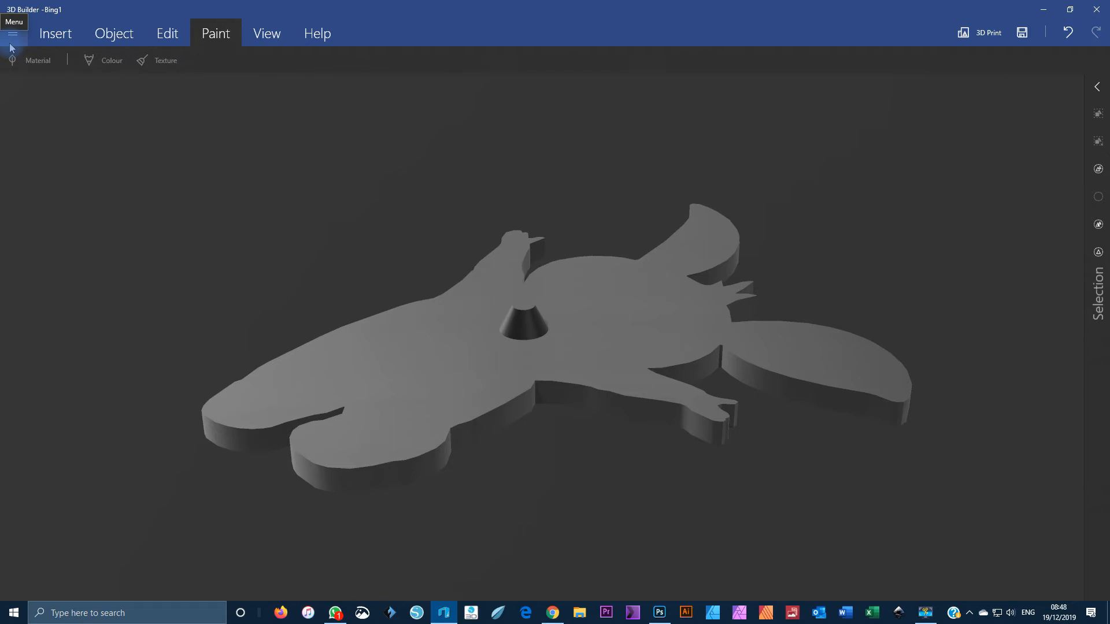
click(13, 33)
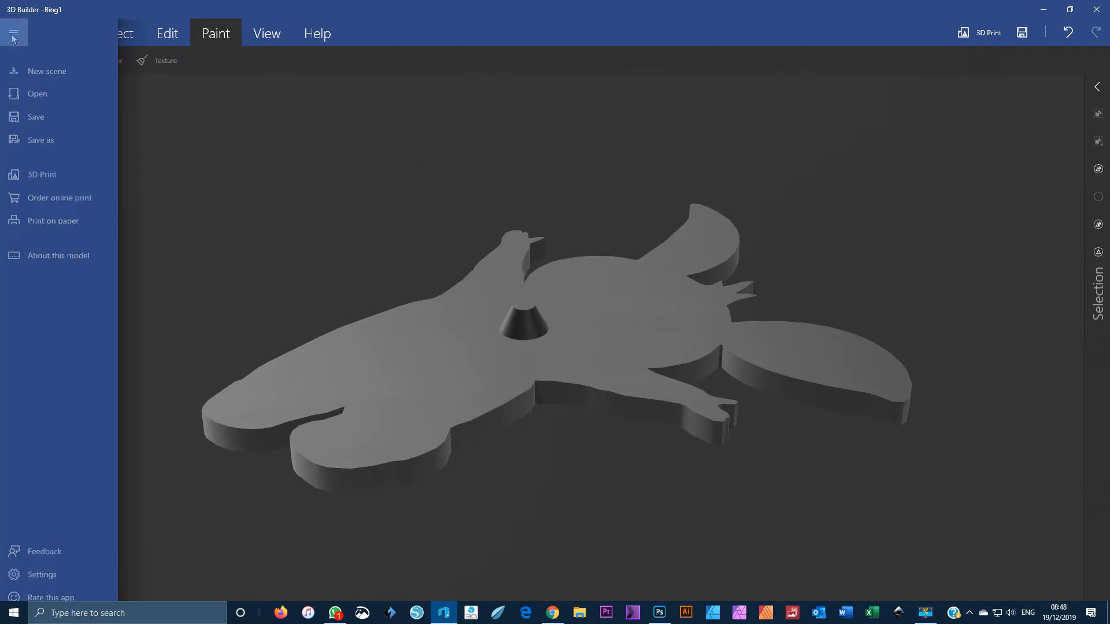
click(39, 134)
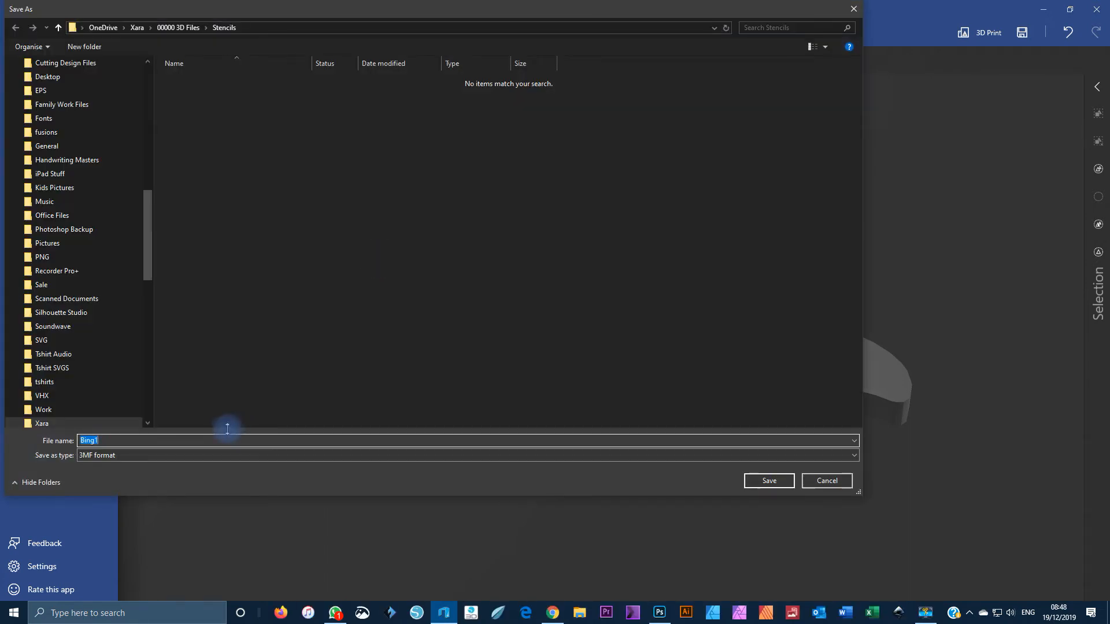
click(151, 455)
click(114, 476)
click(777, 480)
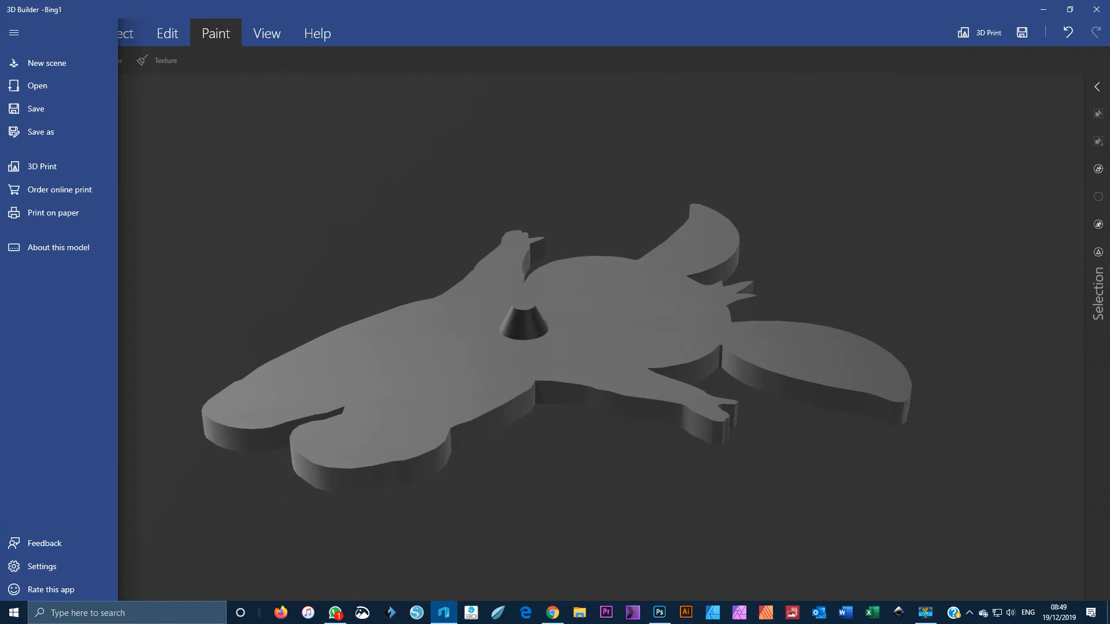
- Switch to Photoshop and open the image IMG_0417 from the Stencils folder
key(F10)
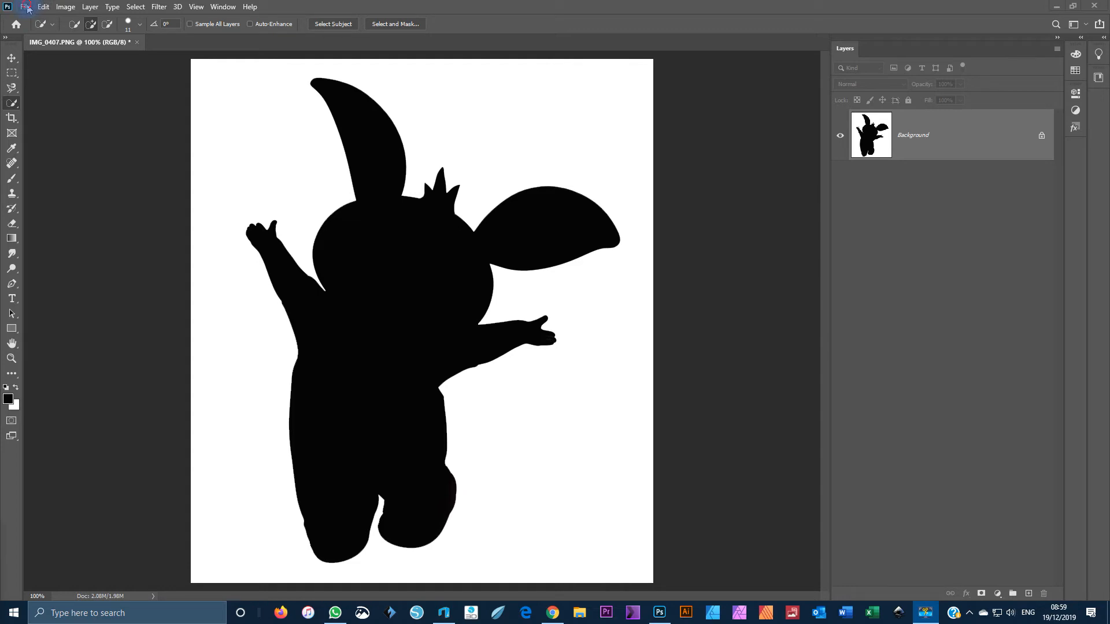
click(26, 7)
key(space)
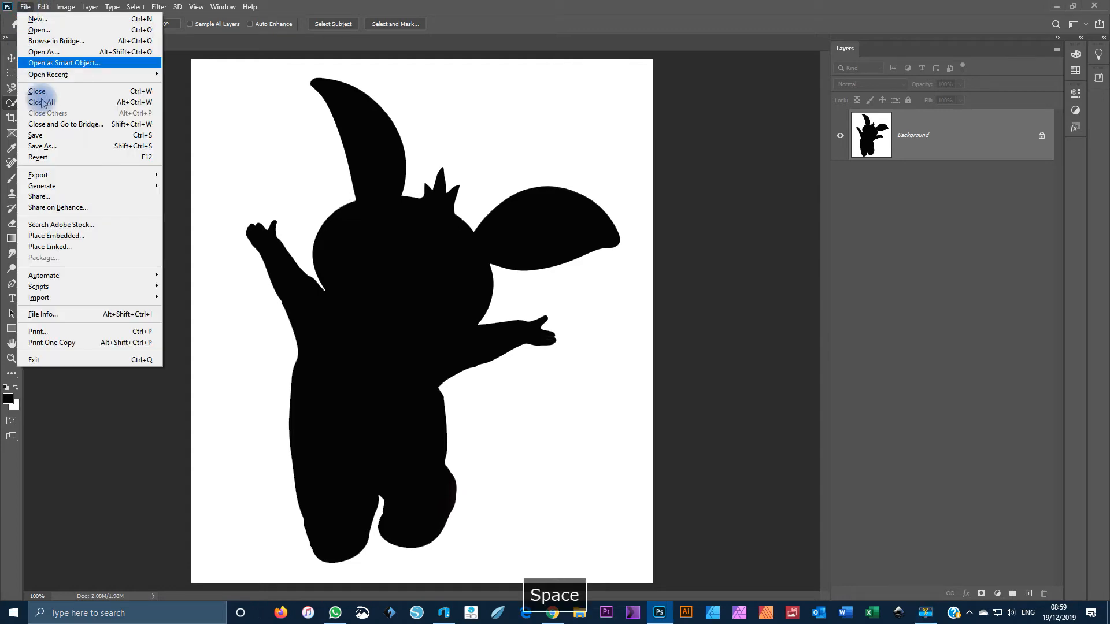
click(38, 30)
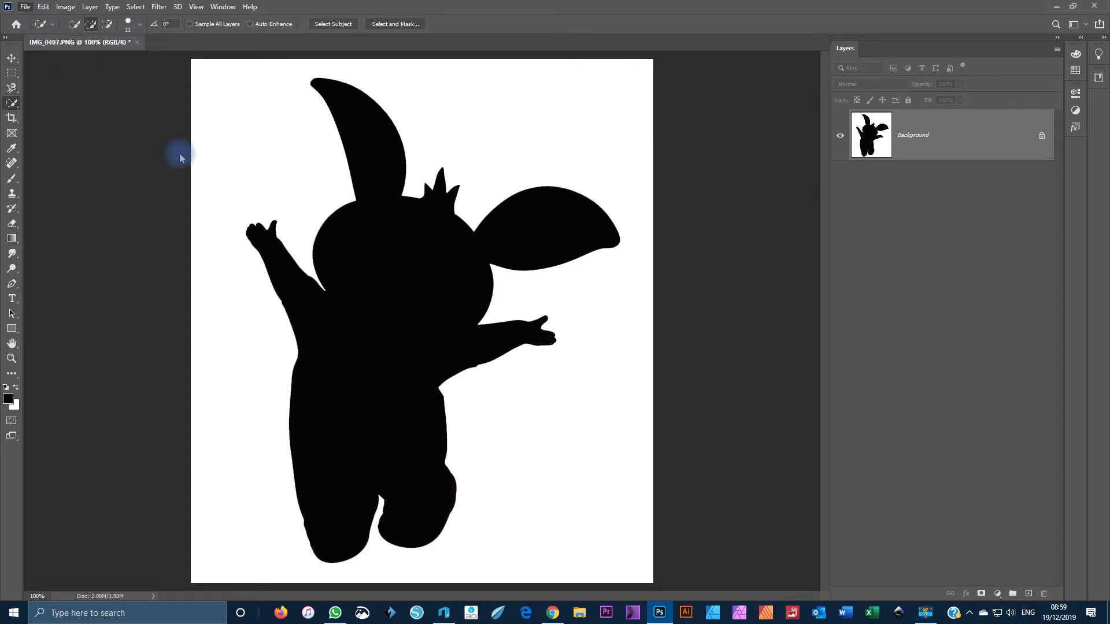
click(520, 94)
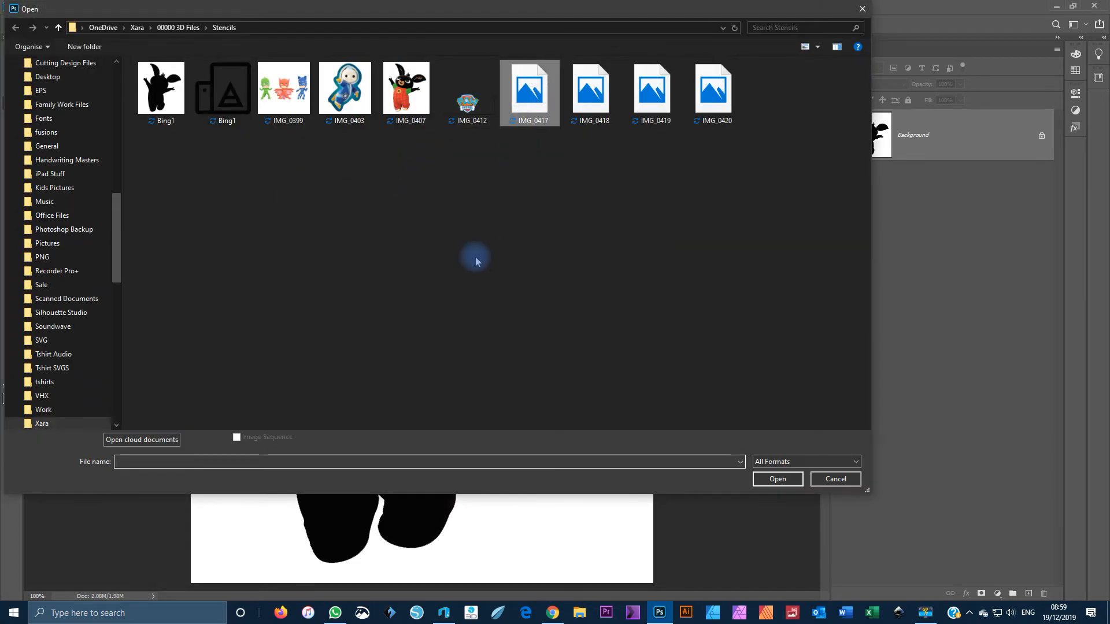
click(772, 480)
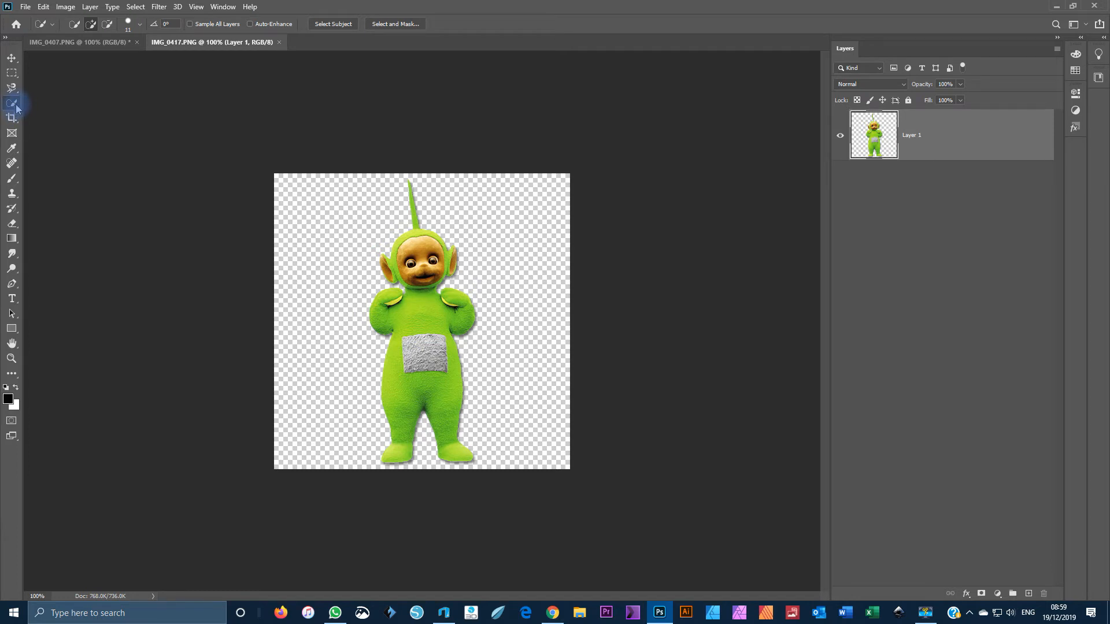
- Select the transparent background with the Magic Wand, invert the selection to the green character, and add a layer mask from it
drag(16, 105, 36, 126)
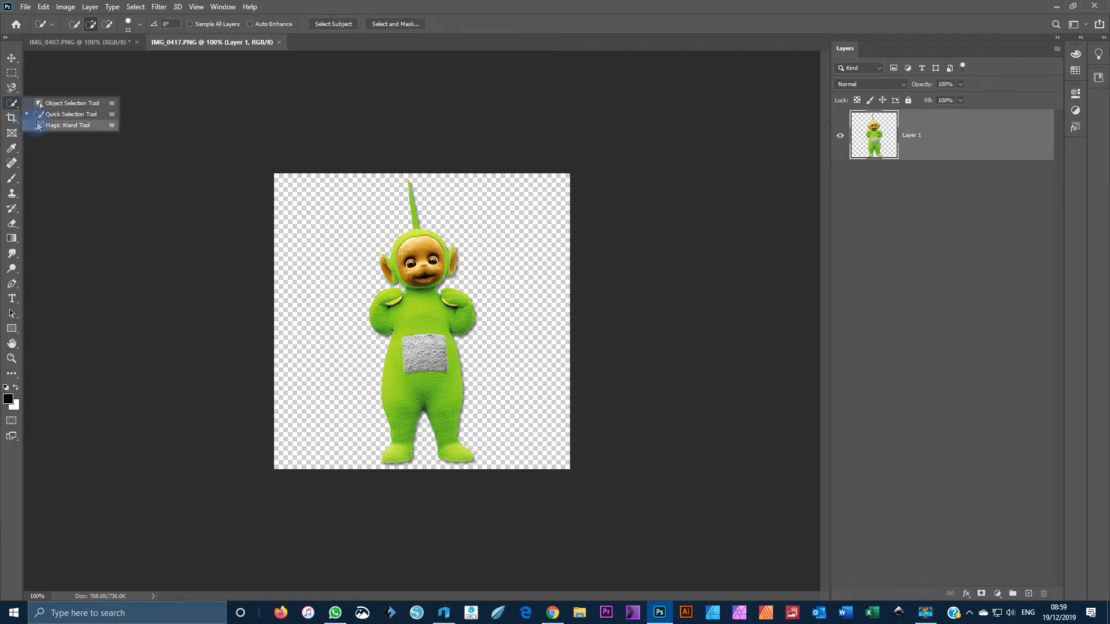
click(37, 126)
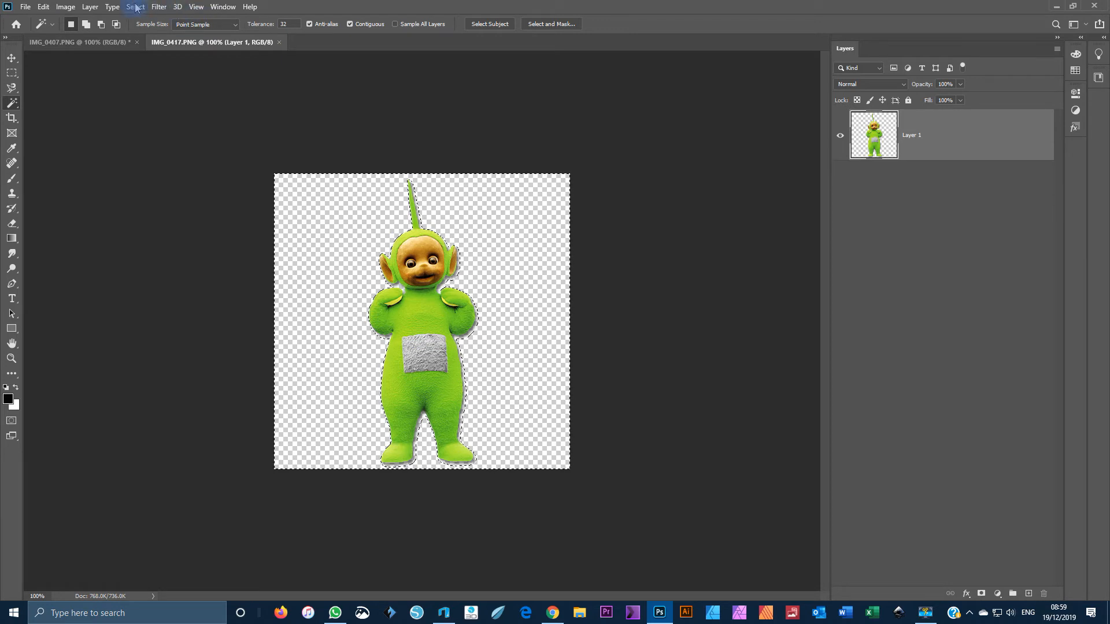
click(158, 7)
mouse_move(135, 6)
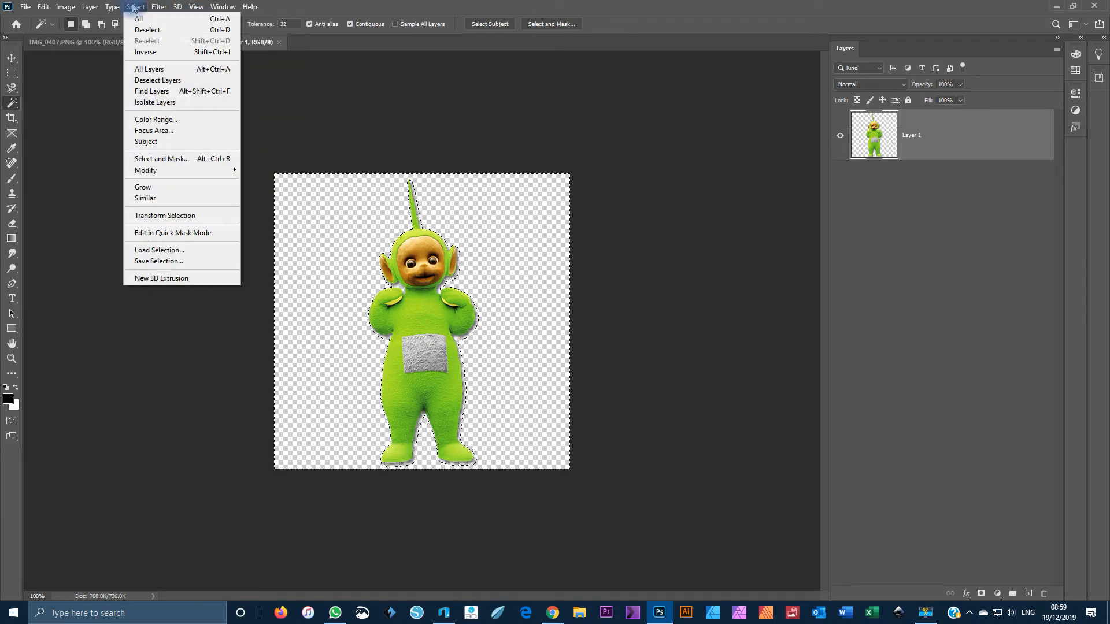
click(166, 53)
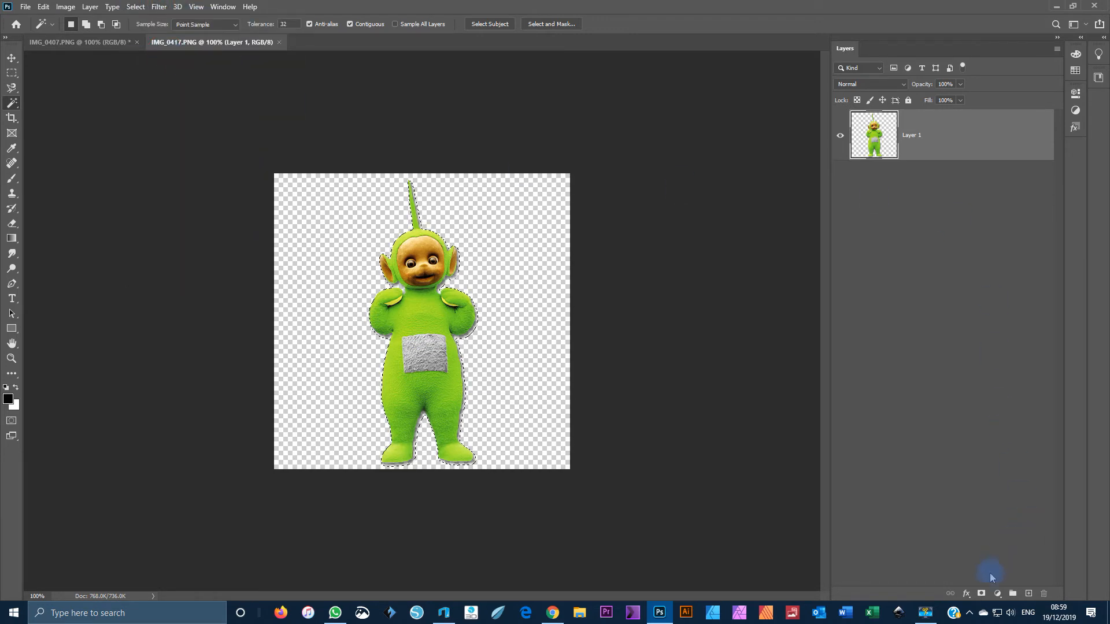
click(981, 594)
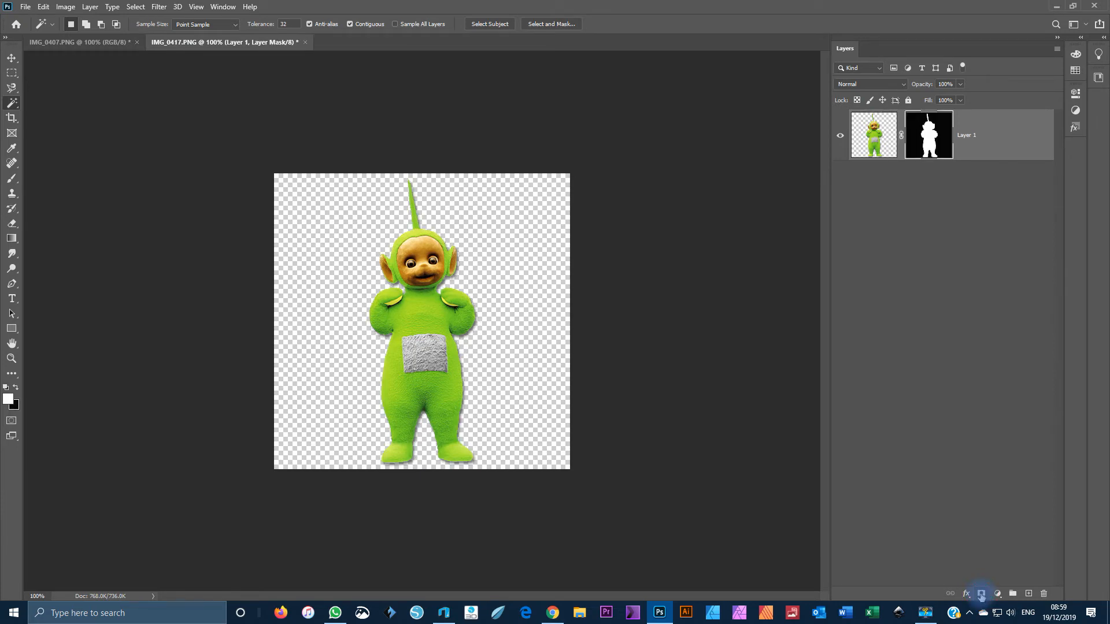
- Brush black over the whole green character on the layer's image rather than its mask, and flatten the image
click(872, 142)
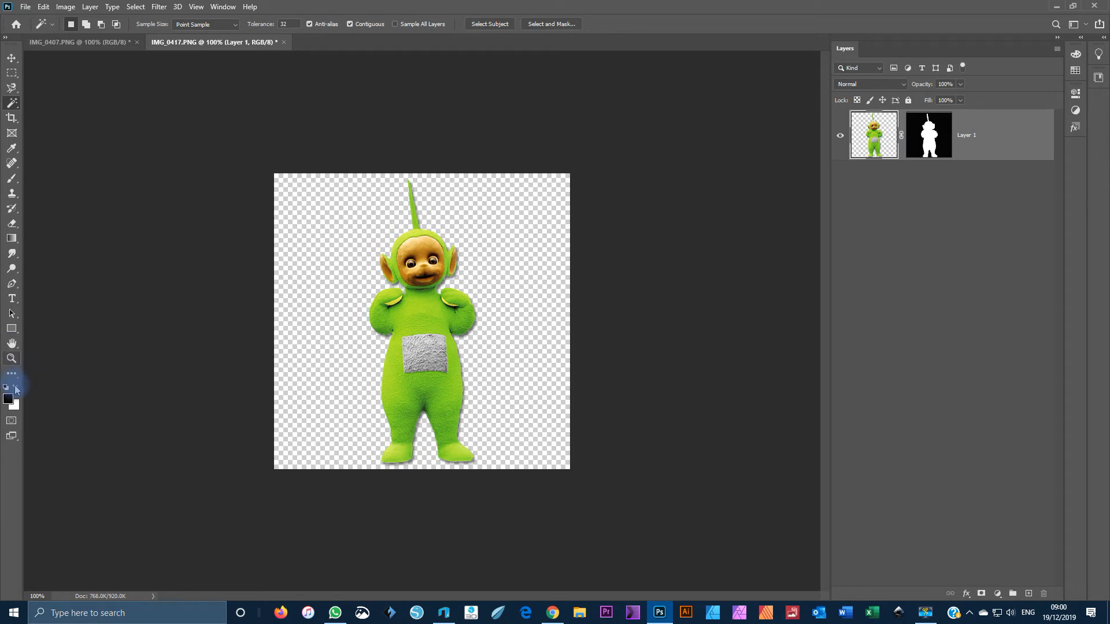
click(11, 179)
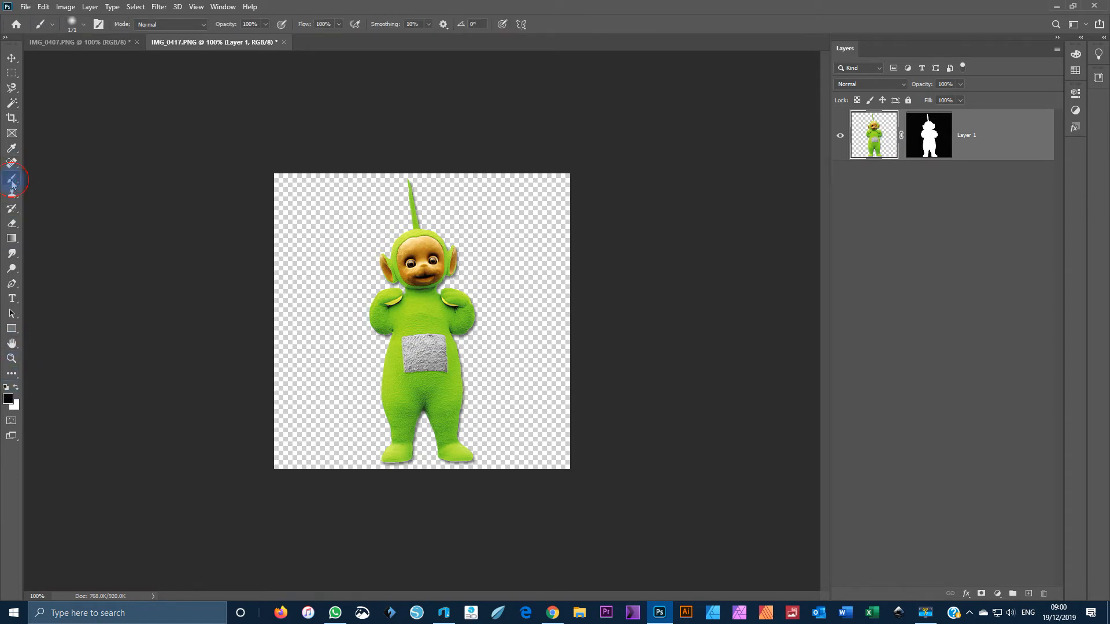
mouse_move(421, 315)
mouse_down()
mouse_move(425, 376)
mouse_move(389, 441)
mouse_move(402, 400)
mouse_move(437, 441)
mouse_move(451, 431)
mouse_move(434, 284)
mouse_move(445, 386)
mouse_move(442, 282)
mouse_move(477, 314)
mouse_move(448, 234)
mouse_move(420, 254)
mouse_move(409, 175)
mouse_move(414, 223)
mouse_move(384, 330)
mouse_move(383, 313)
mouse_move(386, 269)
mouse_move(419, 303)
mouse_move(424, 444)
mouse_move(478, 354)
mouse_move(432, 203)
mouse_up()
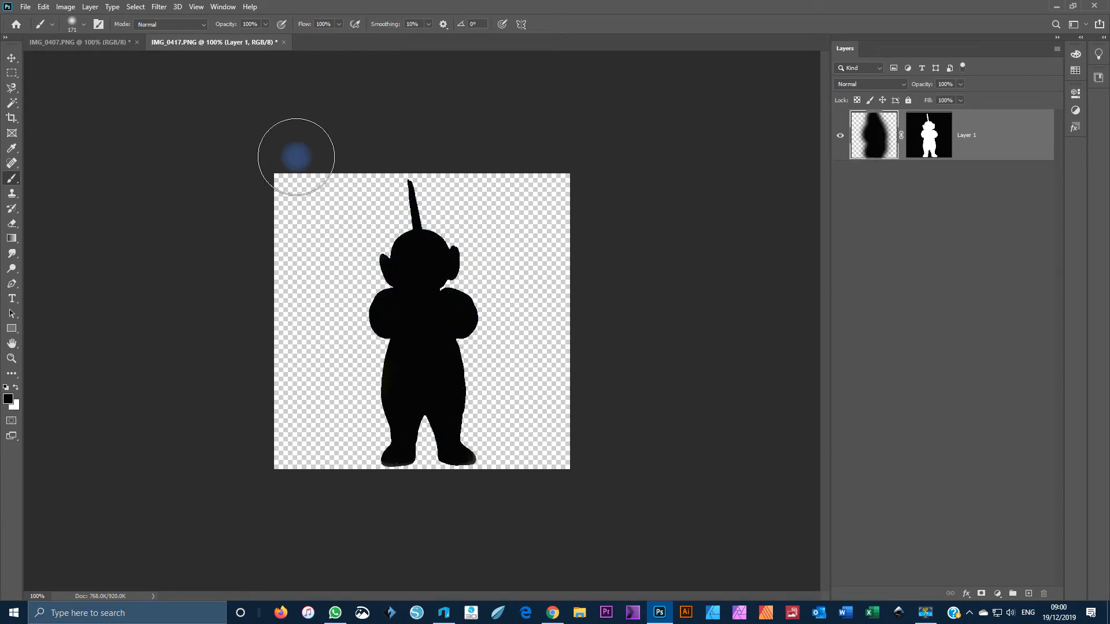
click(90, 7)
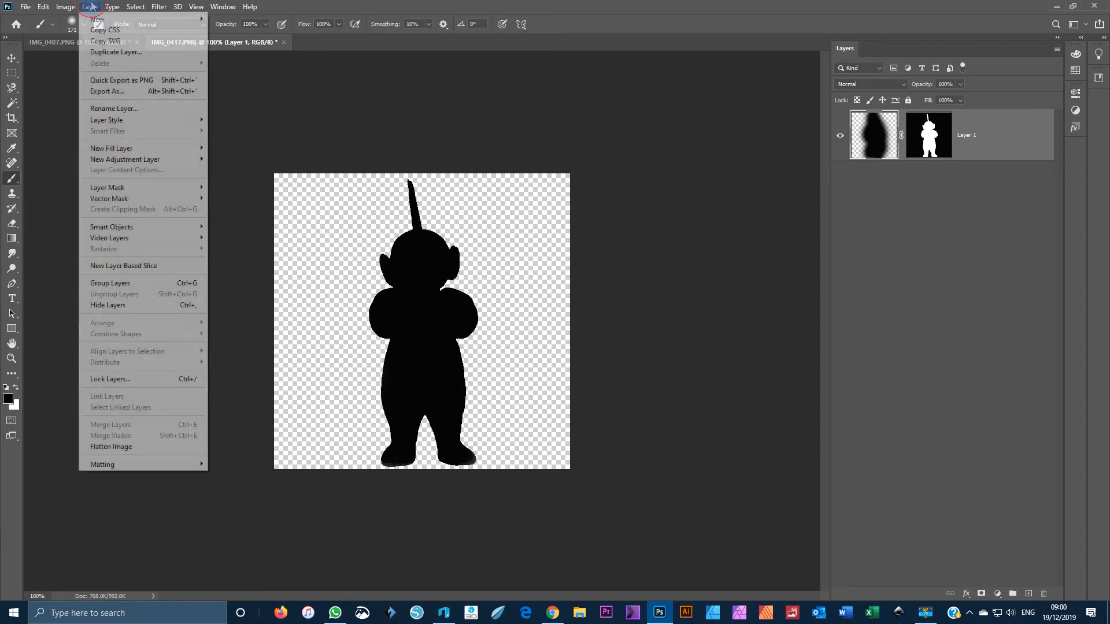
click(111, 446)
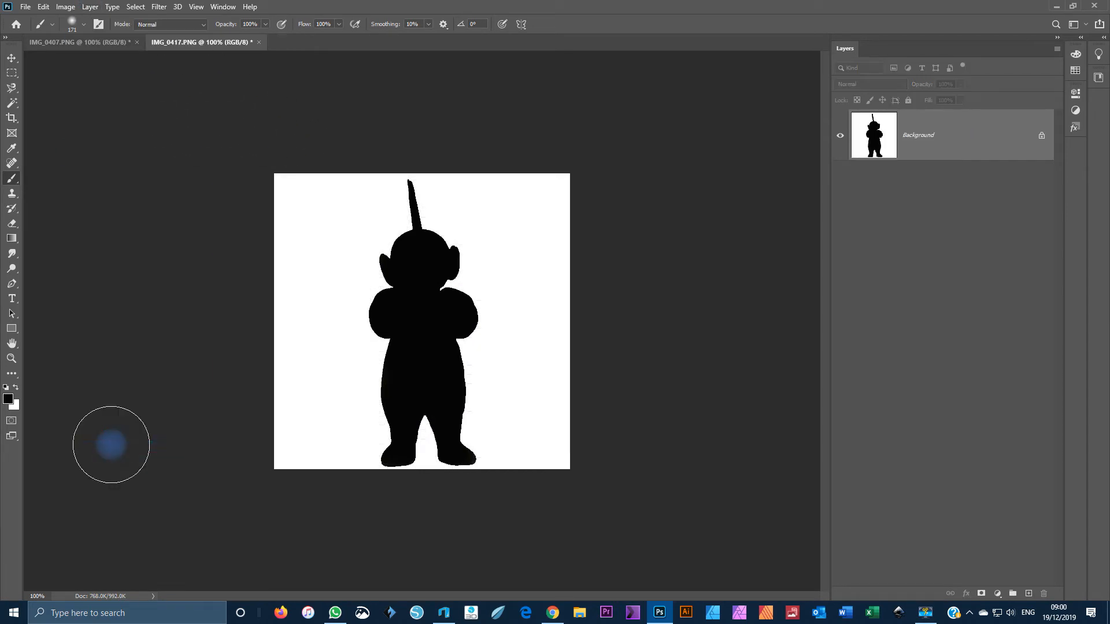
- Quick-export the green character's silhouette as a PNG named Tele1 in the Stencils folder
click(25, 9)
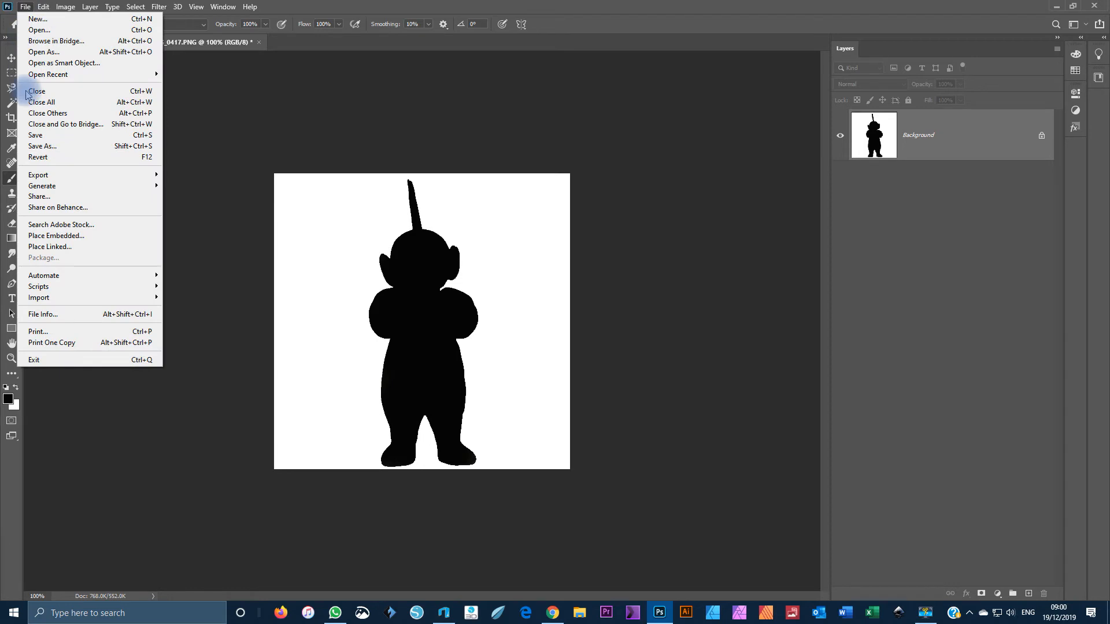
mouse_move(111, 178)
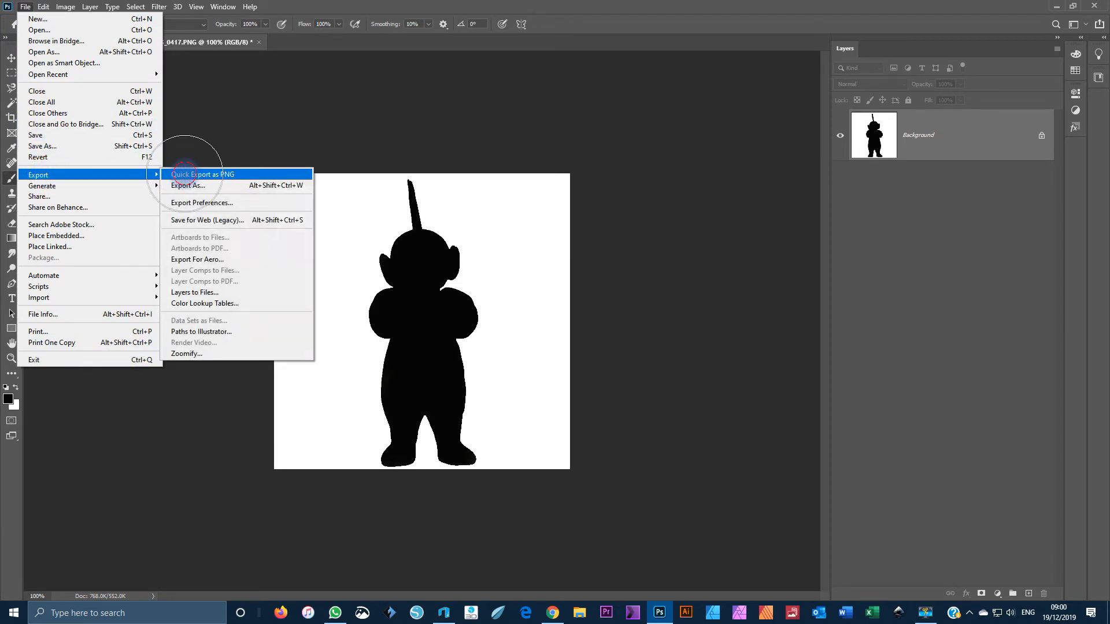
click(186, 174)
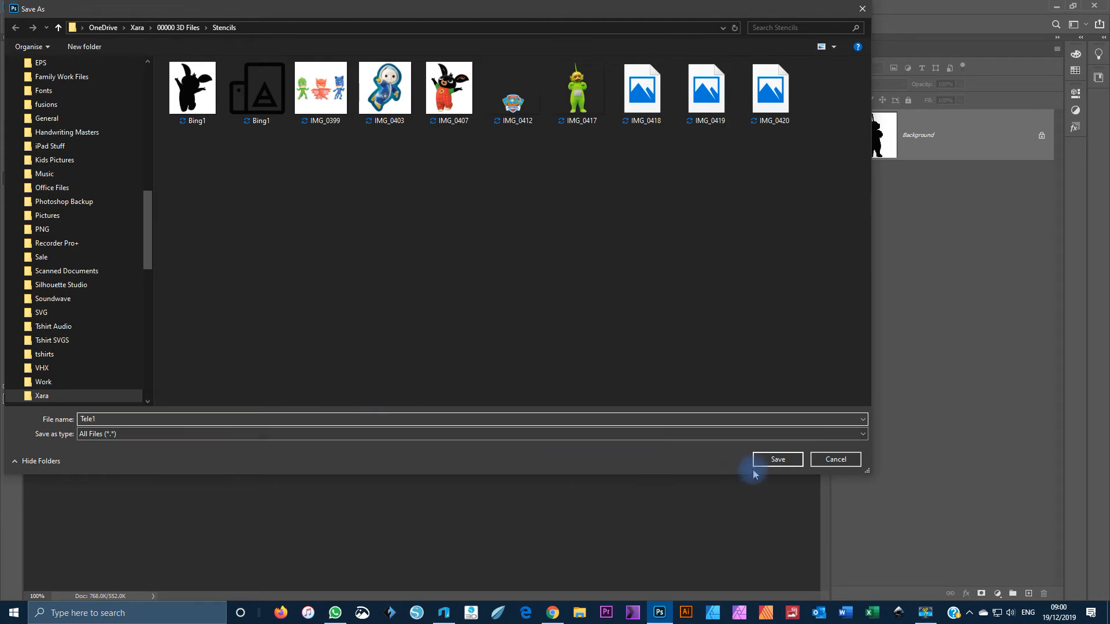
click(778, 459)
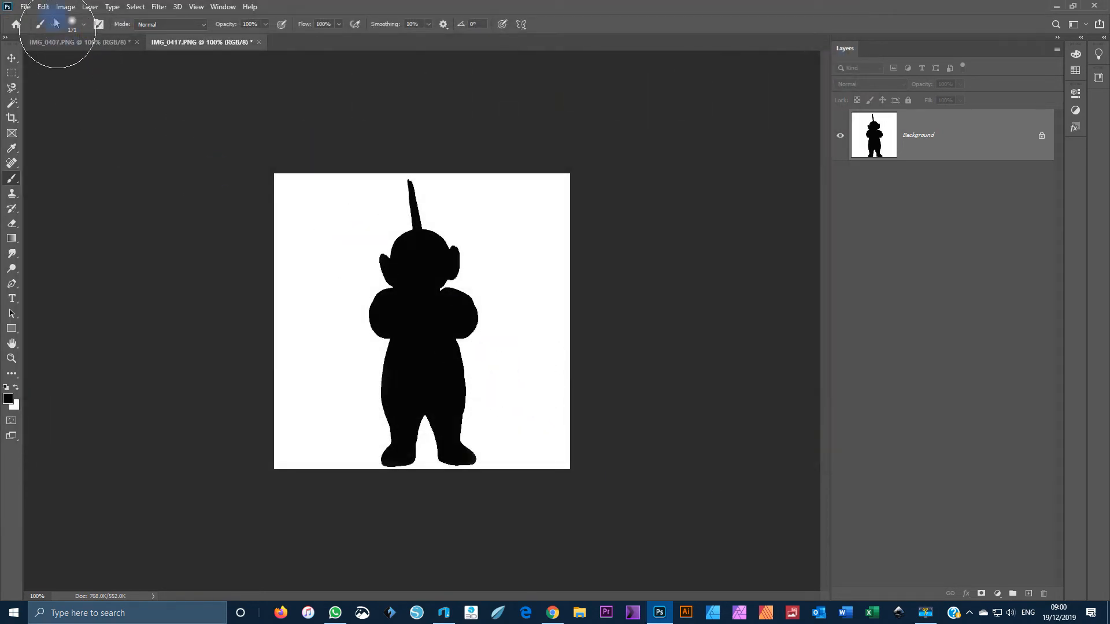
- Open the image IMG_0418 from the Stencils folder
click(26, 6)
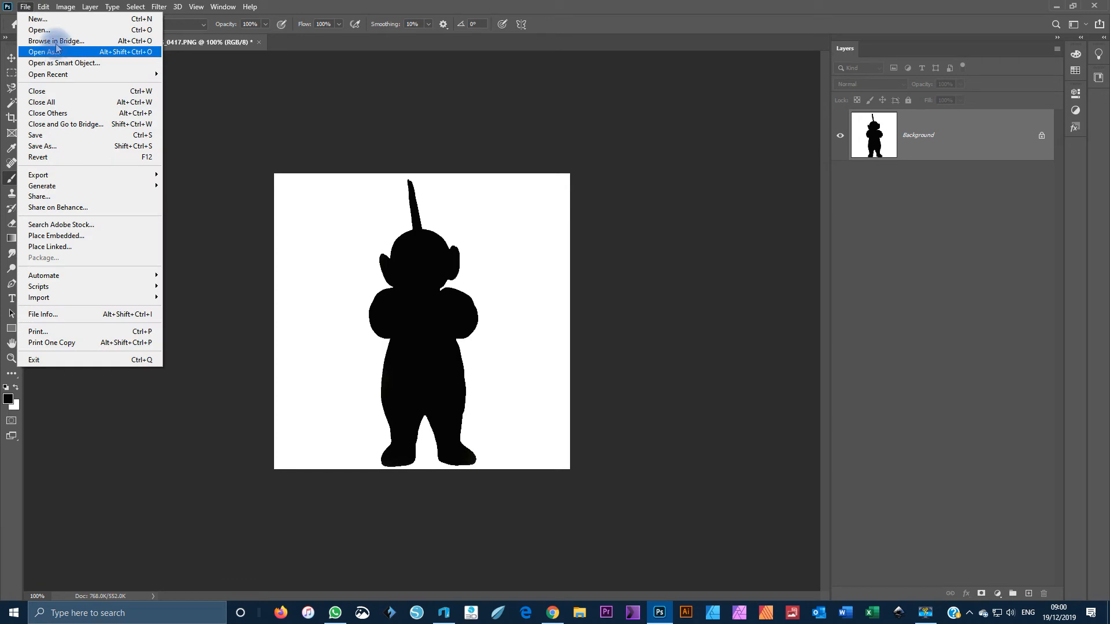
click(39, 30)
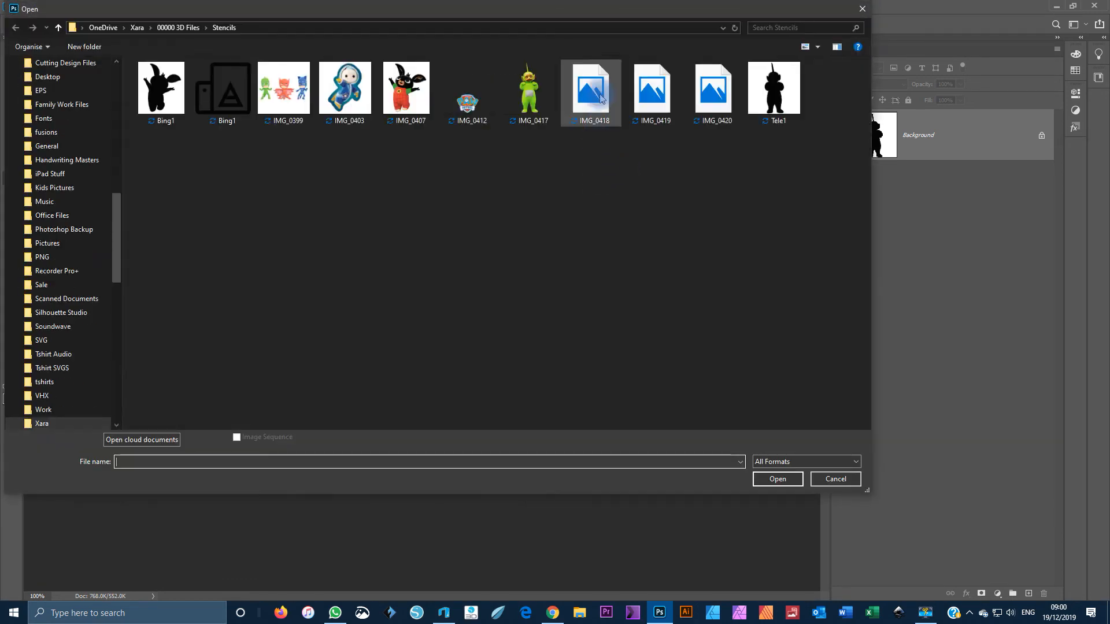
click(599, 96)
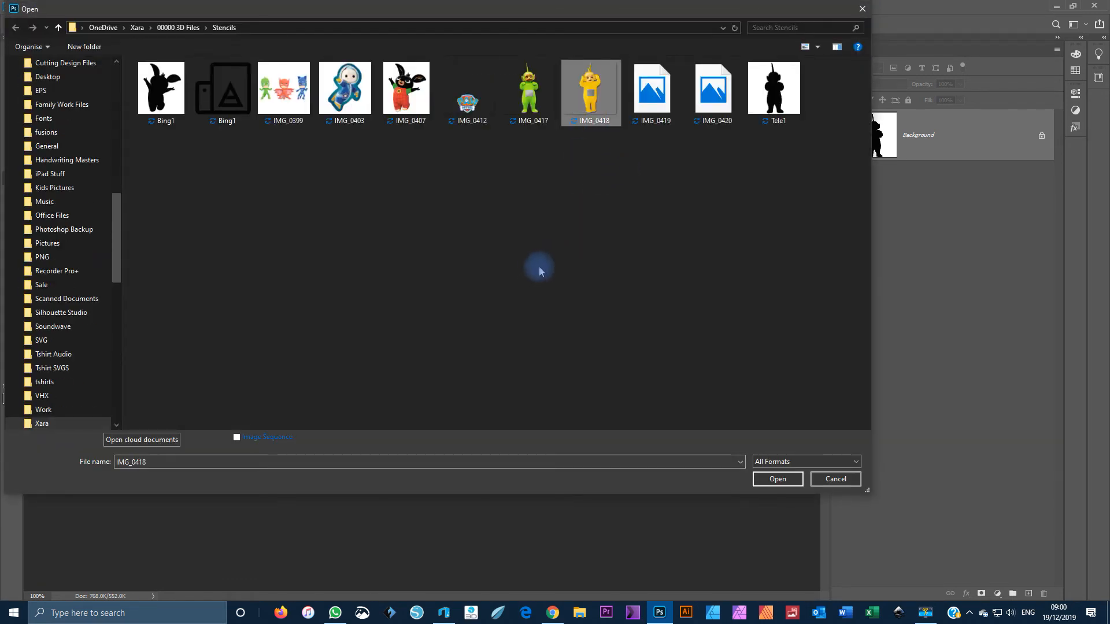
click(777, 479)
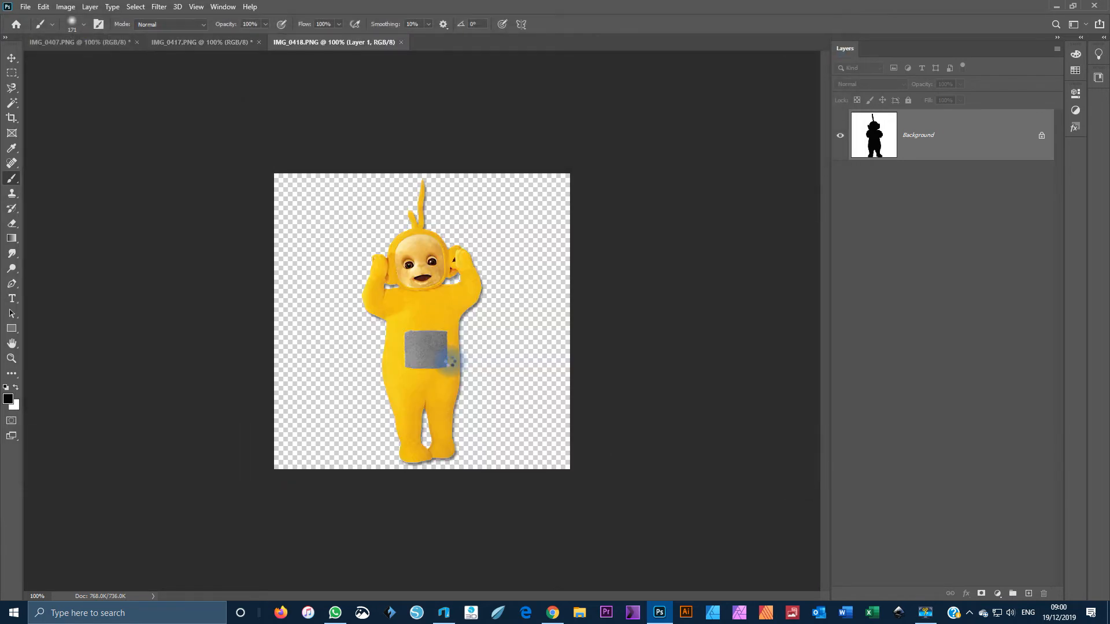
- Select the area around the yellow character with the Magic Wand, invert the selection, and turn it into a layer mask
click(13, 102)
click(331, 377)
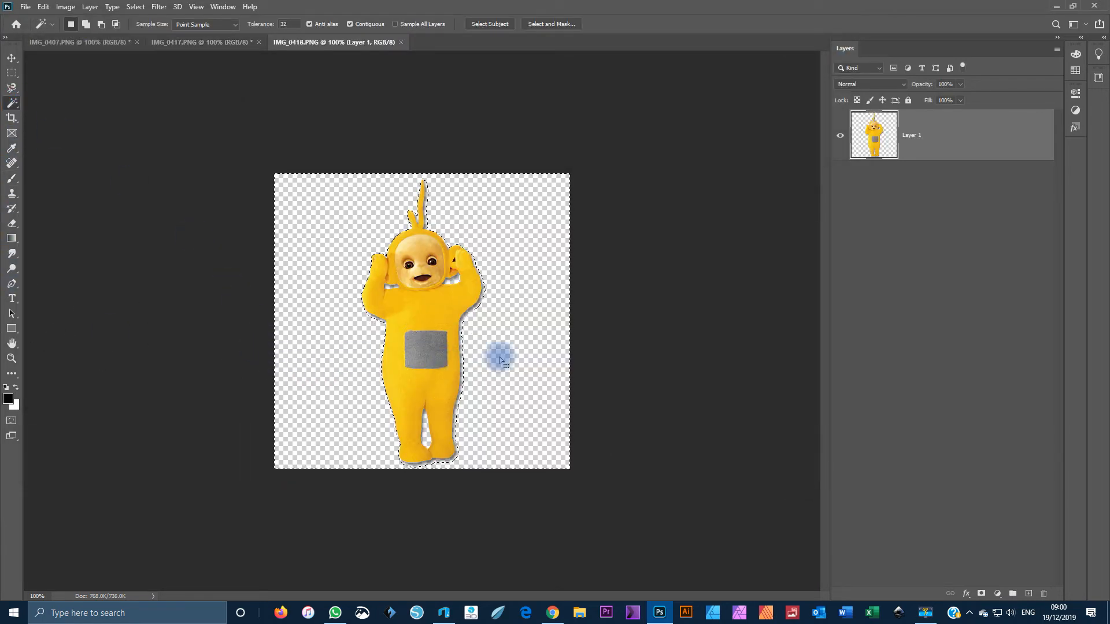
click(139, 10)
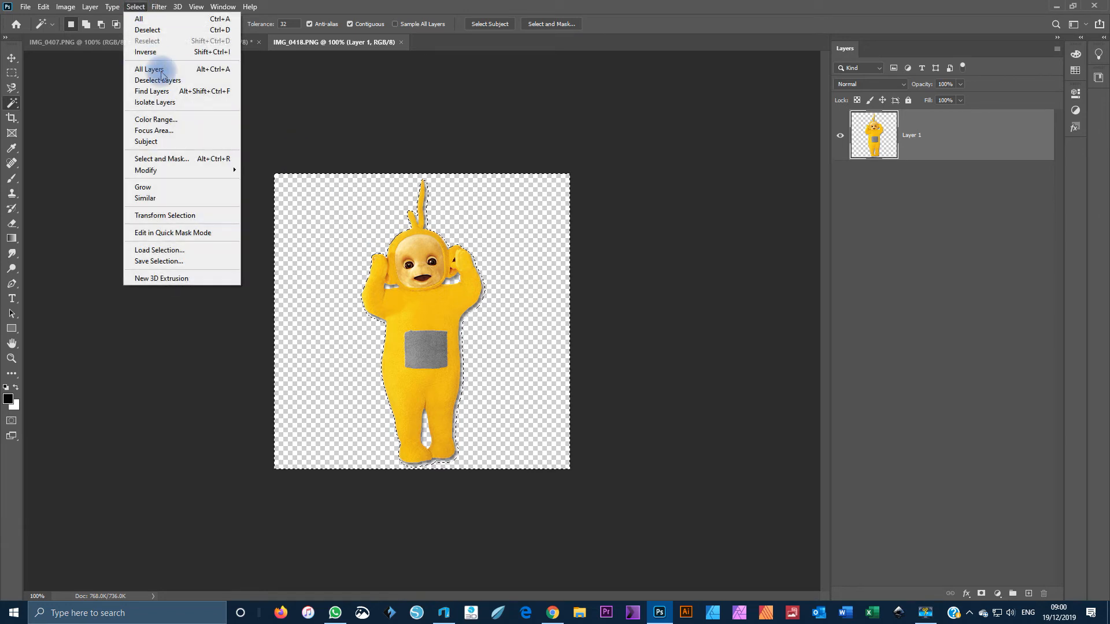
click(159, 53)
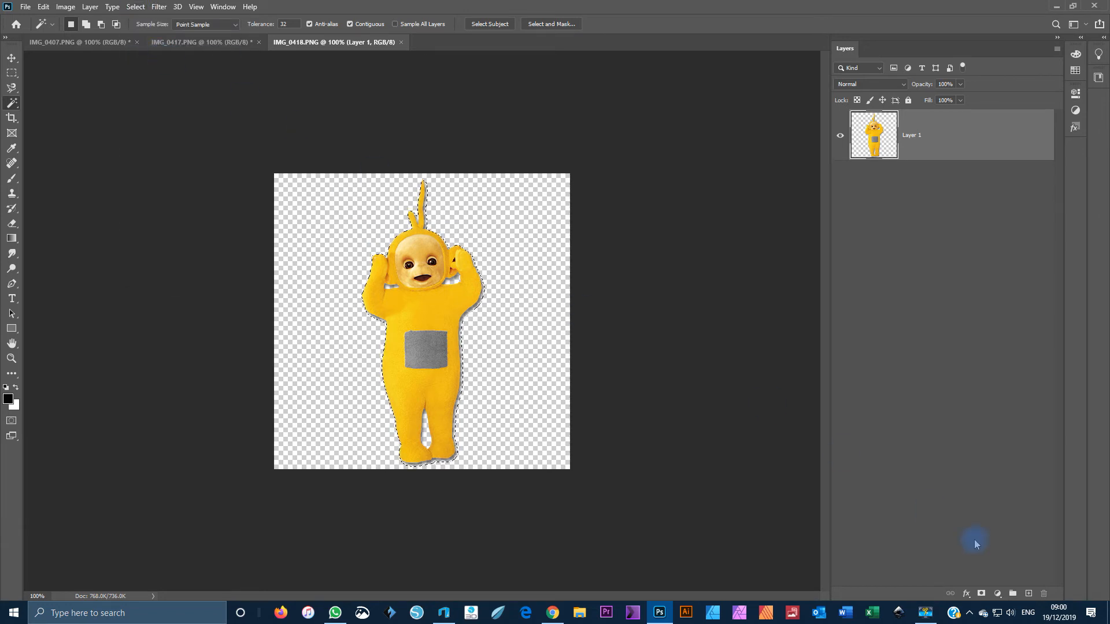
click(981, 594)
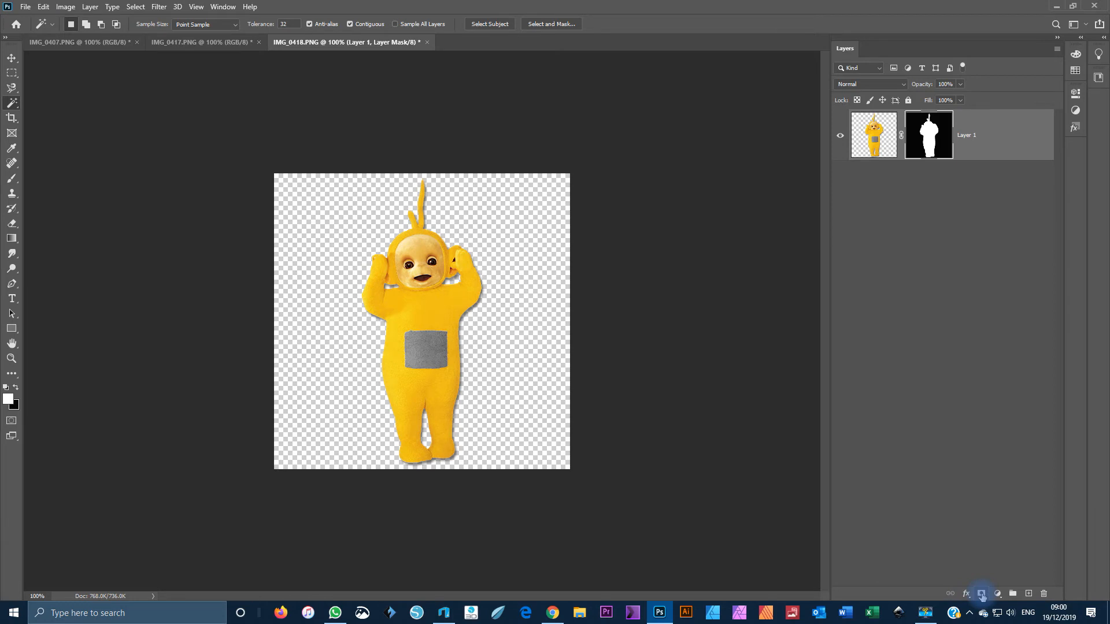
- Paint the yellow character entirely black with the Brush on the layer's image, and flatten the image
click(880, 130)
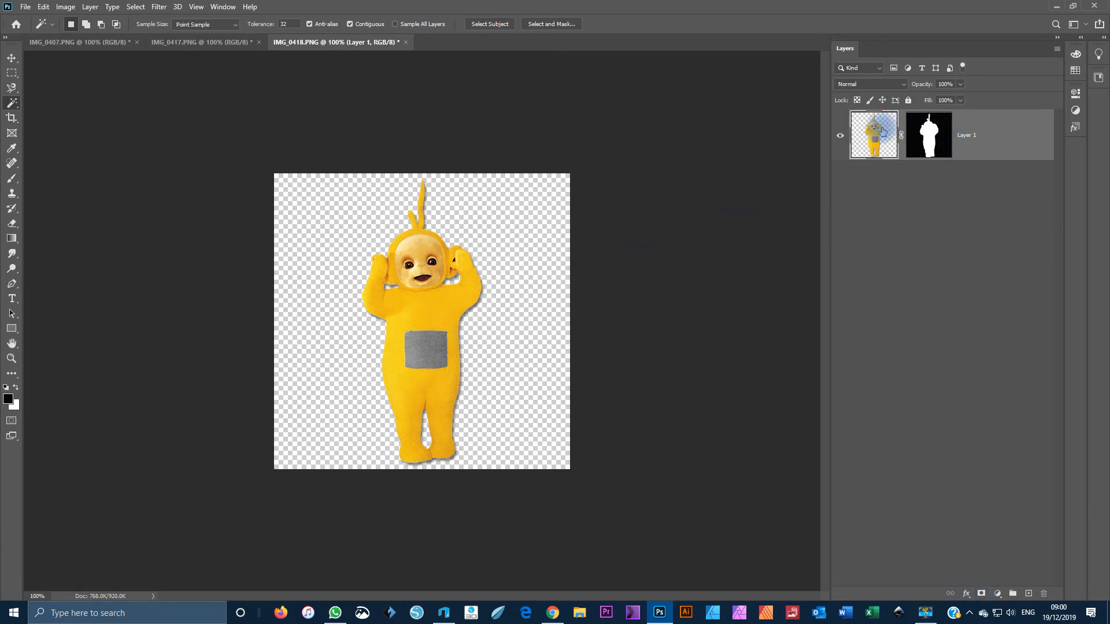
click(12, 178)
mouse_move(428, 275)
mouse_down()
mouse_move(409, 248)
mouse_move(412, 189)
mouse_move(367, 319)
mouse_move(404, 346)
mouse_move(458, 323)
mouse_move(466, 267)
mouse_move(404, 435)
mouse_move(457, 420)
mouse_move(396, 297)
mouse_move(374, 317)
mouse_move(406, 199)
mouse_move(420, 296)
mouse_move(404, 337)
mouse_move(364, 273)
mouse_move(485, 294)
mouse_move(471, 248)
mouse_move(69, 70)
mouse_up()
click(25, 7)
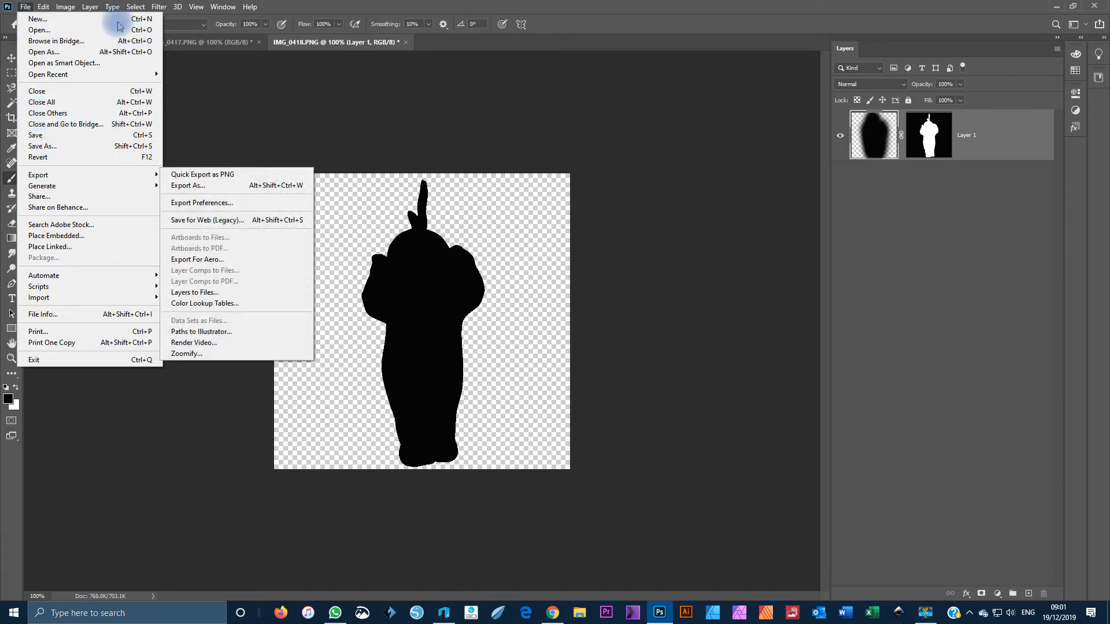
click(90, 6)
click(120, 449)
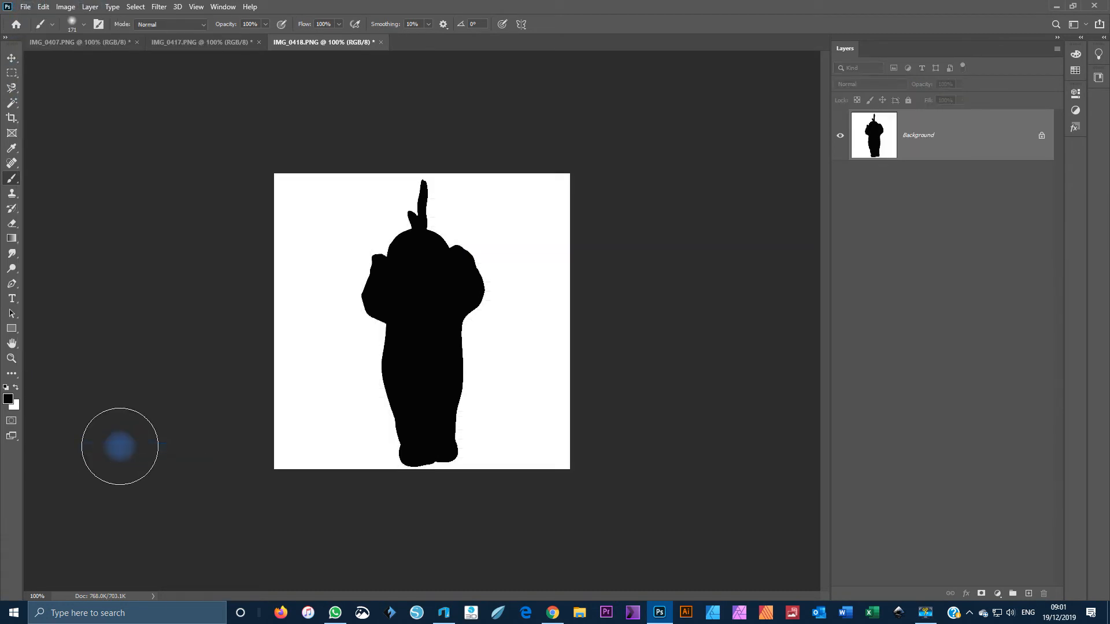
- Quick-export the yellow character's silhouette as a PNG named Tele2 in the Stencils folder
click(25, 7)
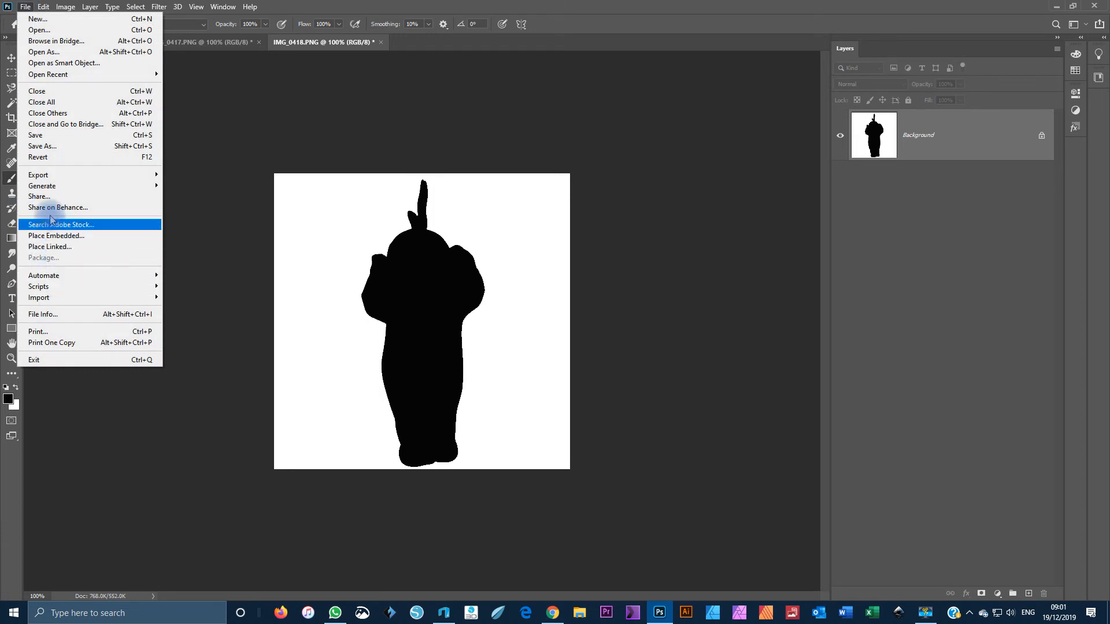
mouse_move(50, 174)
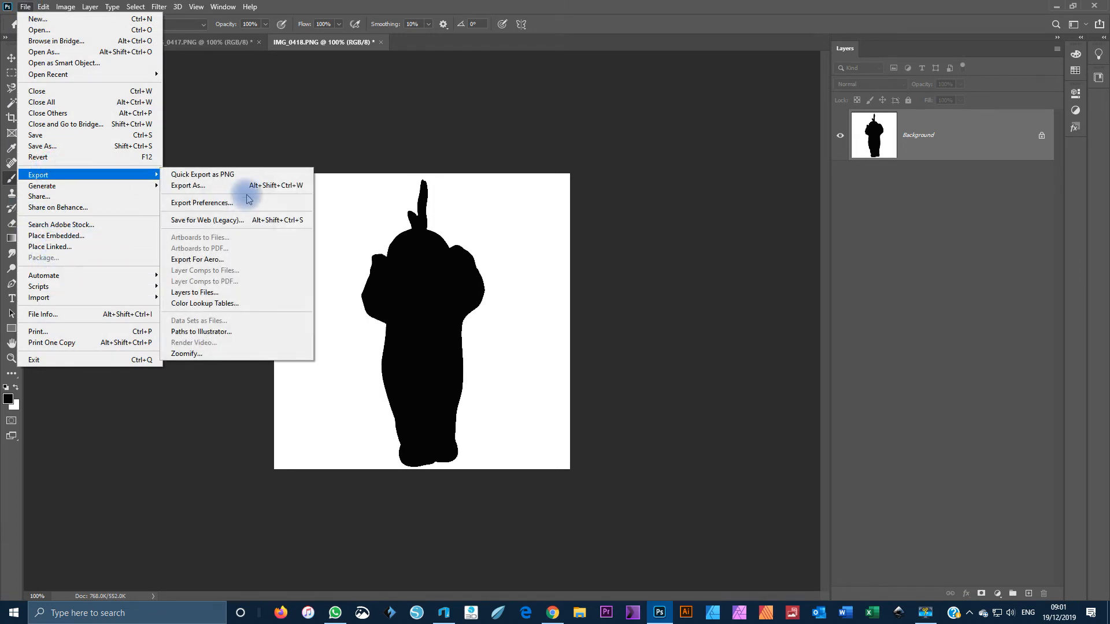
click(219, 181)
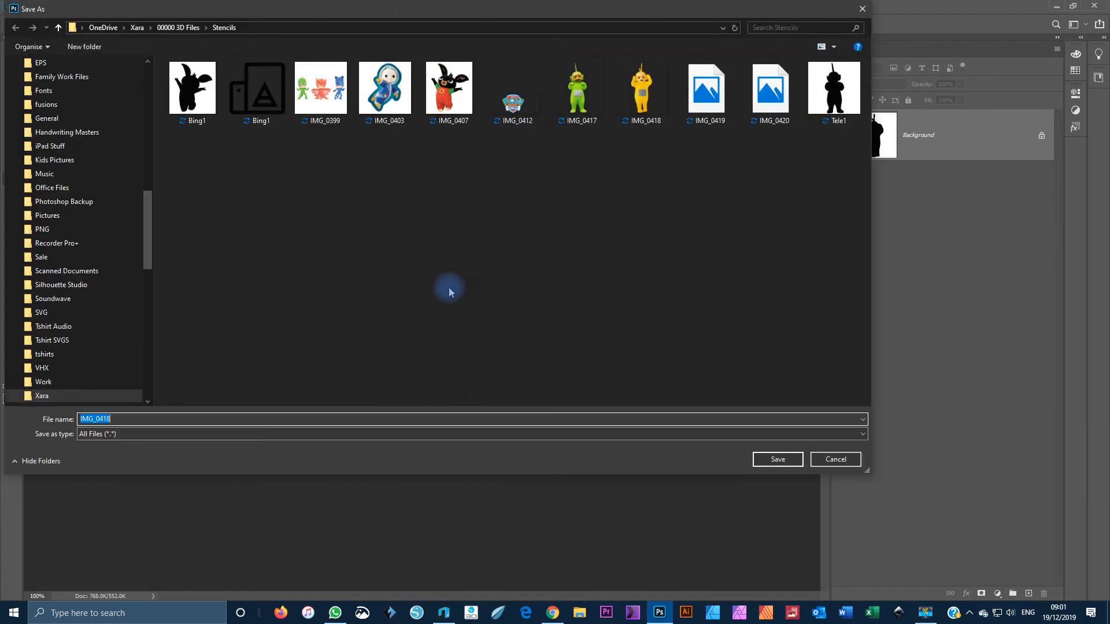
click(832, 90)
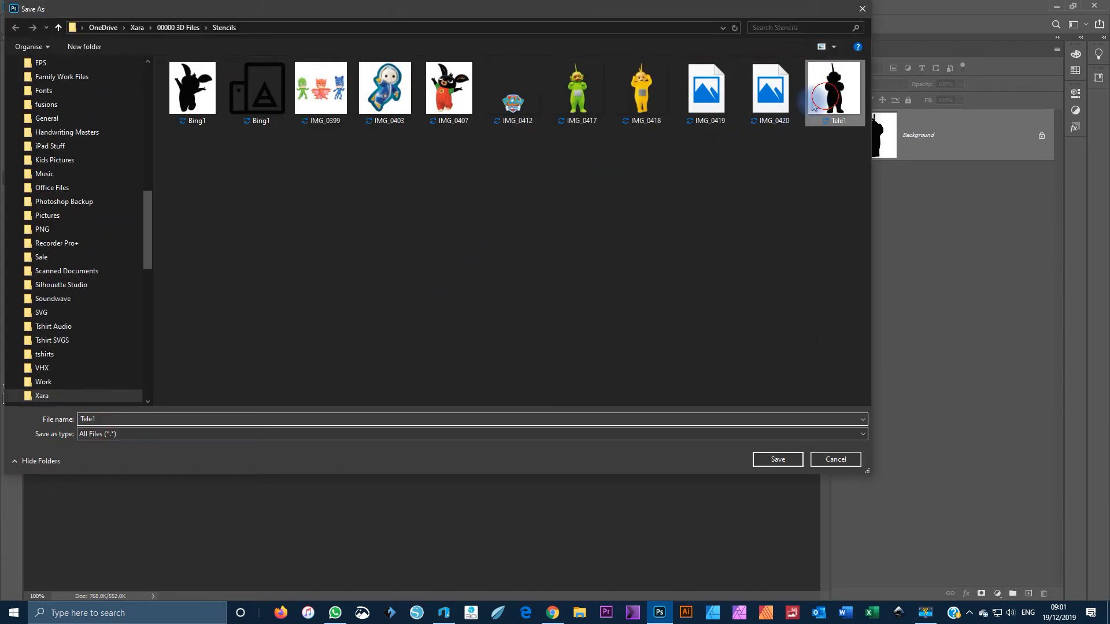
double_click(115, 419)
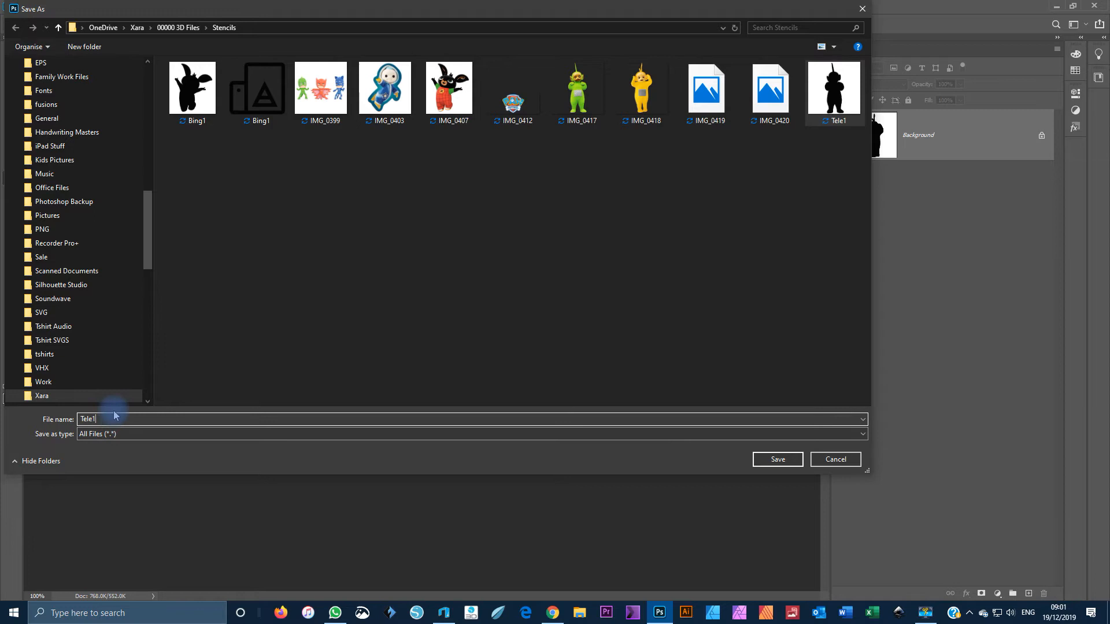
key(BackSpace)
text(2)
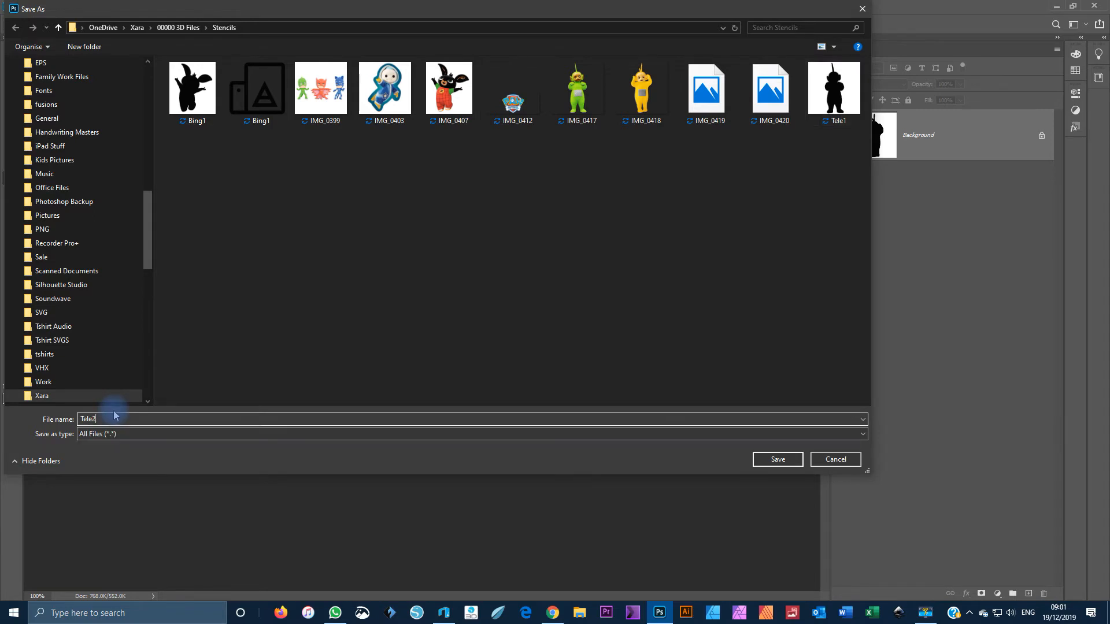
click(760, 458)
- Open the image IMG_0419 from the Stencils folder
click(25, 6)
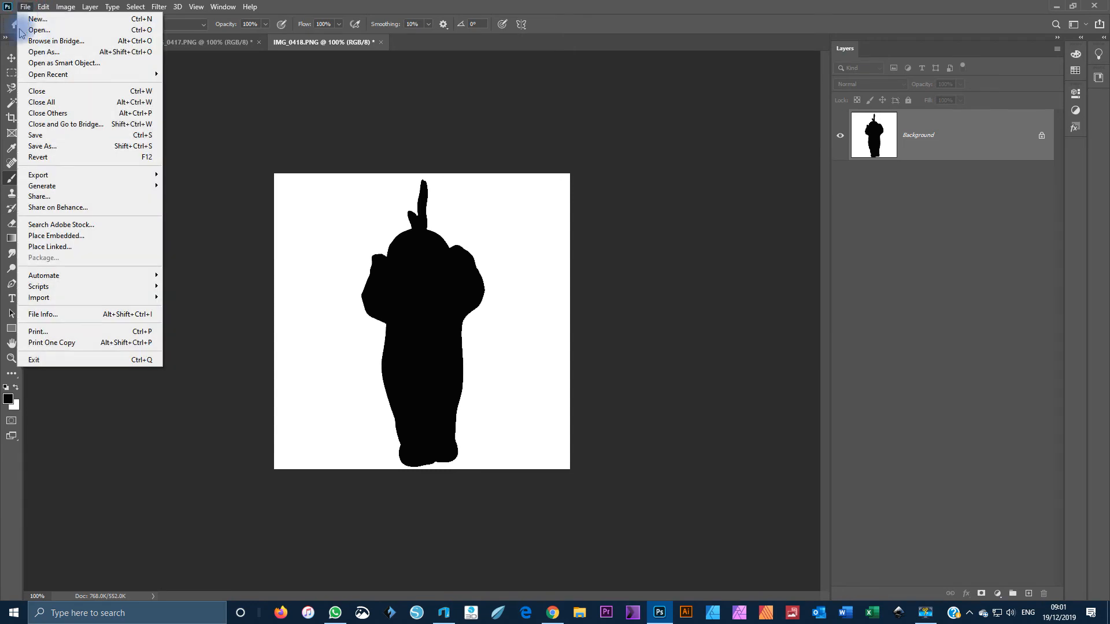
click(35, 30)
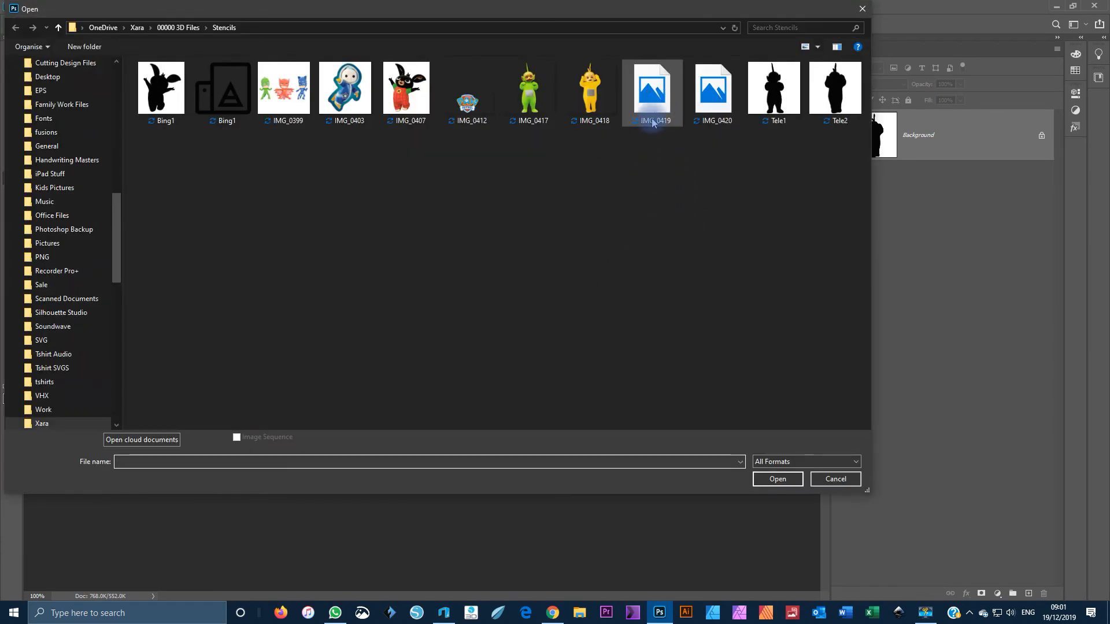
click(773, 482)
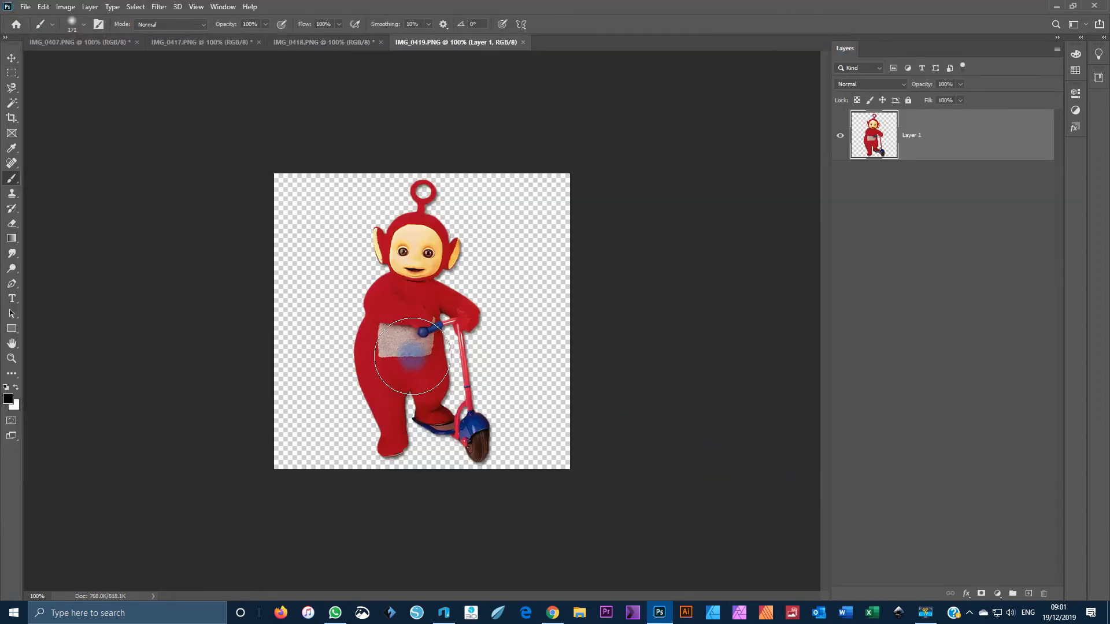
- Select the transparent area around the red character with the Magic Wand and add the hole inside the antenna ring to the selection
click(11, 103)
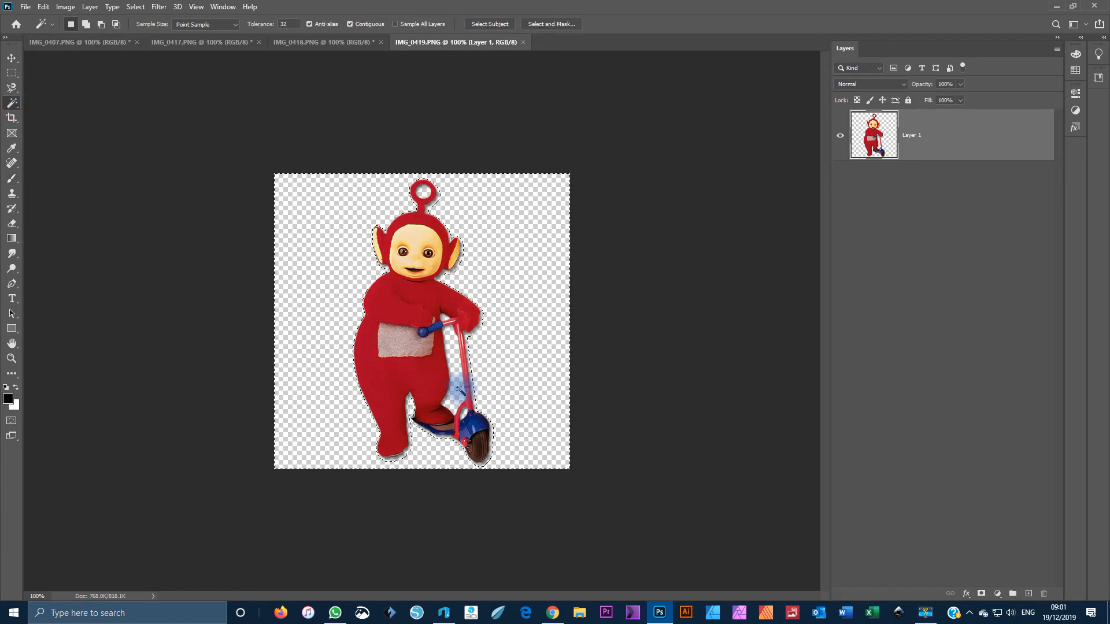
click(514, 386)
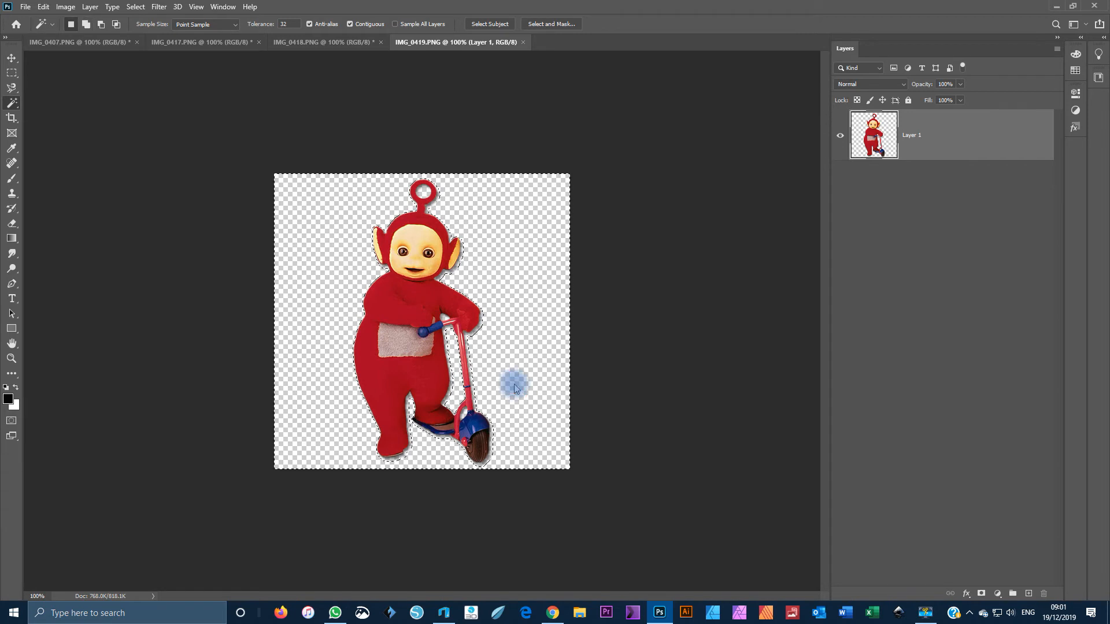
key(shift)
click(426, 192)
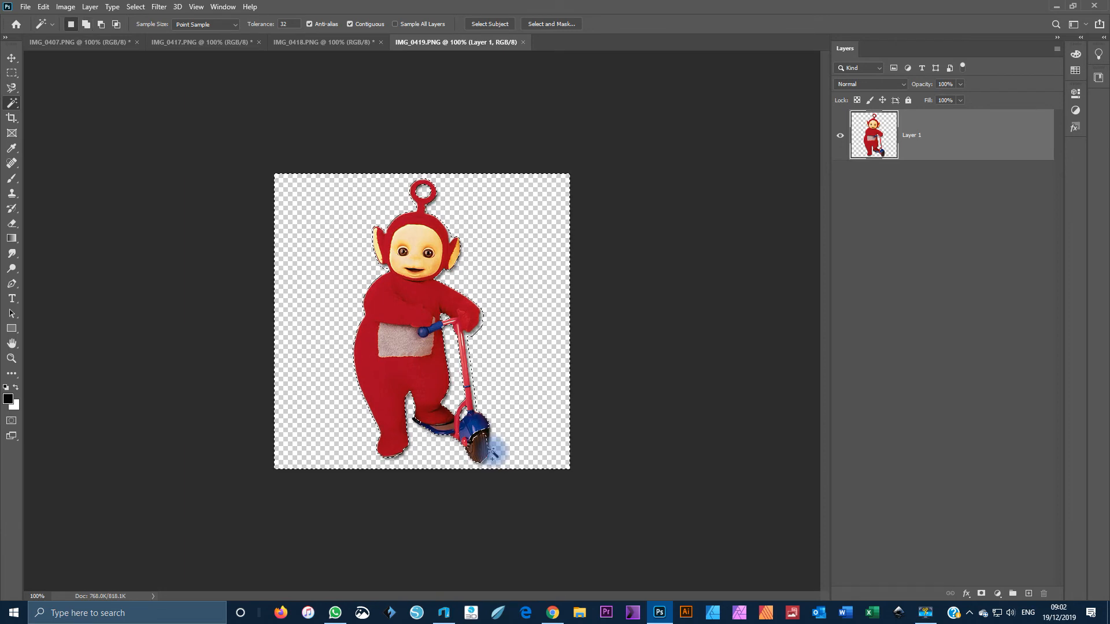
- Undo the last Magic Wand additions that took part of the scooter's wheel into the selection
click(47, 9)
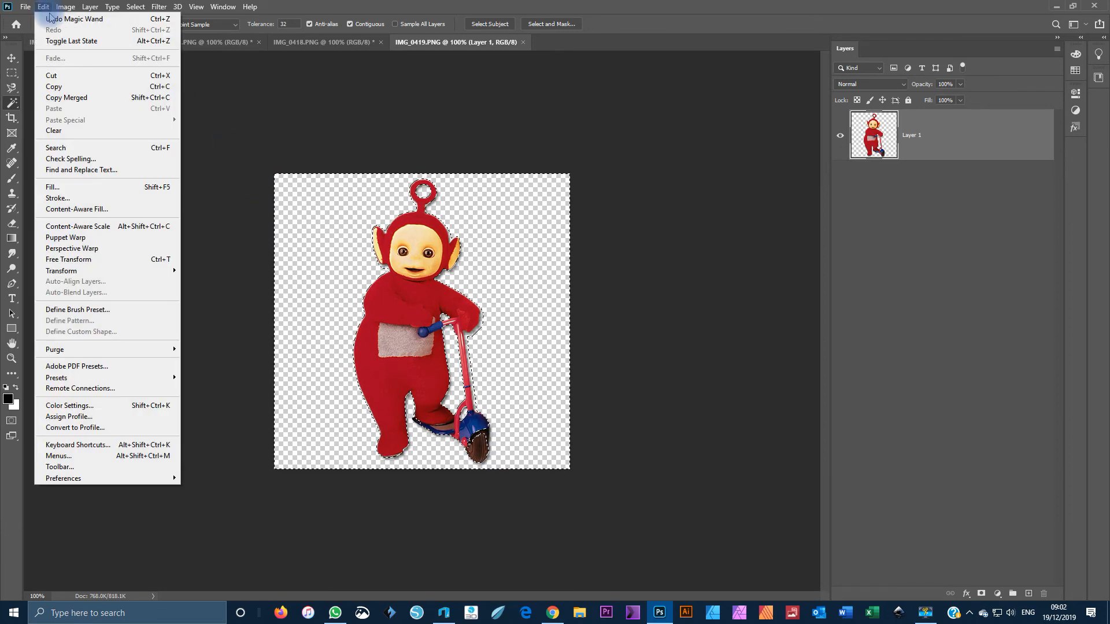
click(56, 20)
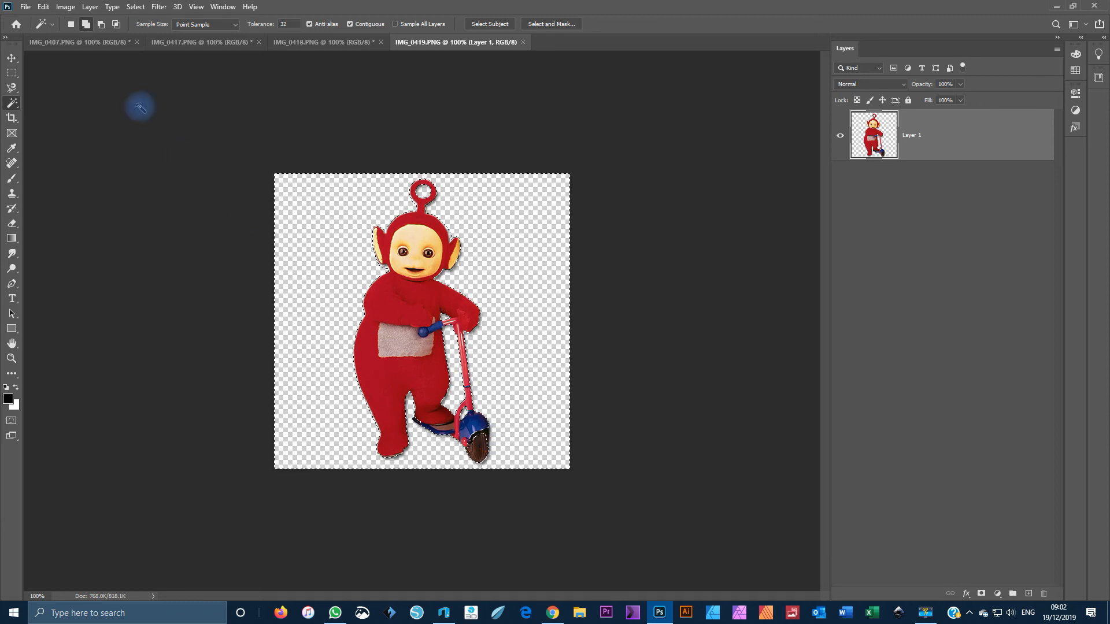
click(46, 8)
click(72, 20)
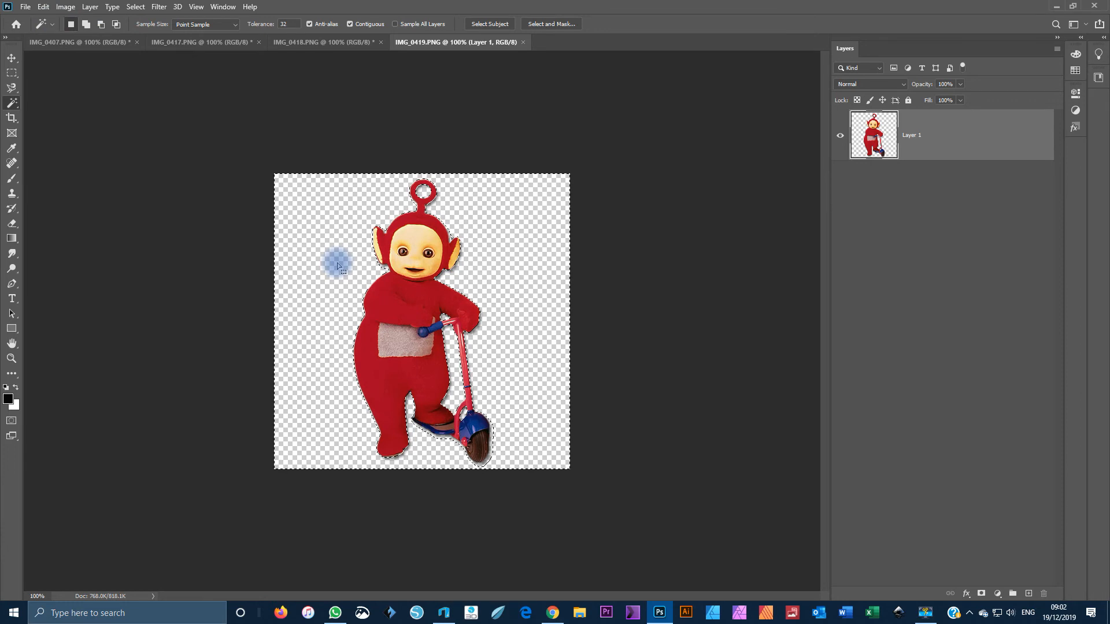
key(shift)
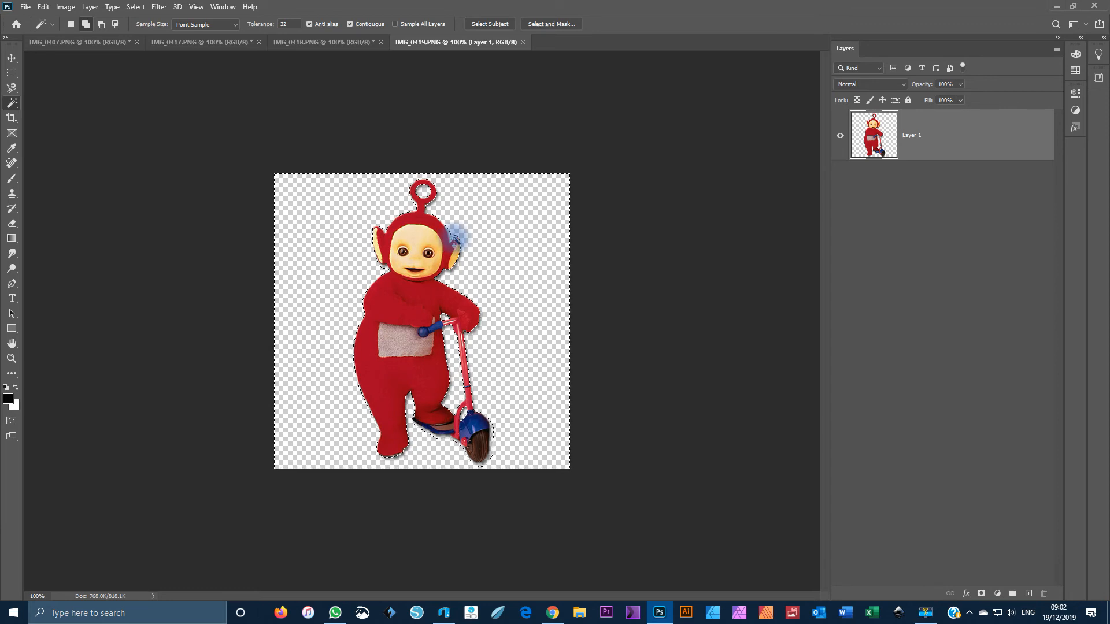
click(43, 7)
click(43, 7)
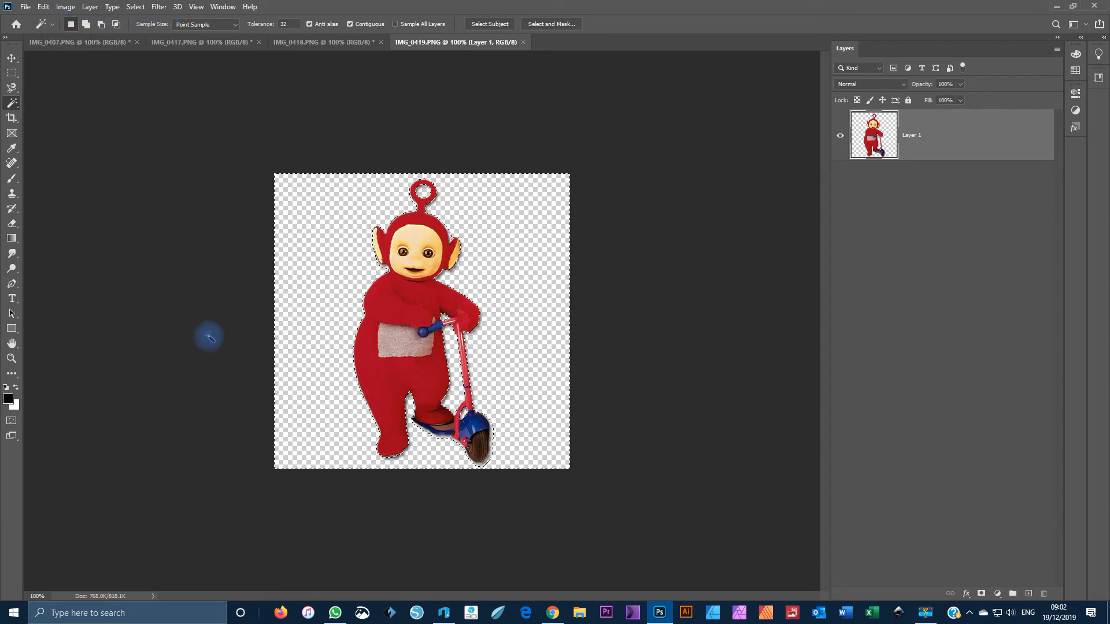
- Invert the selection around the red character and turn it into a layer mask
click(136, 7)
click(145, 42)
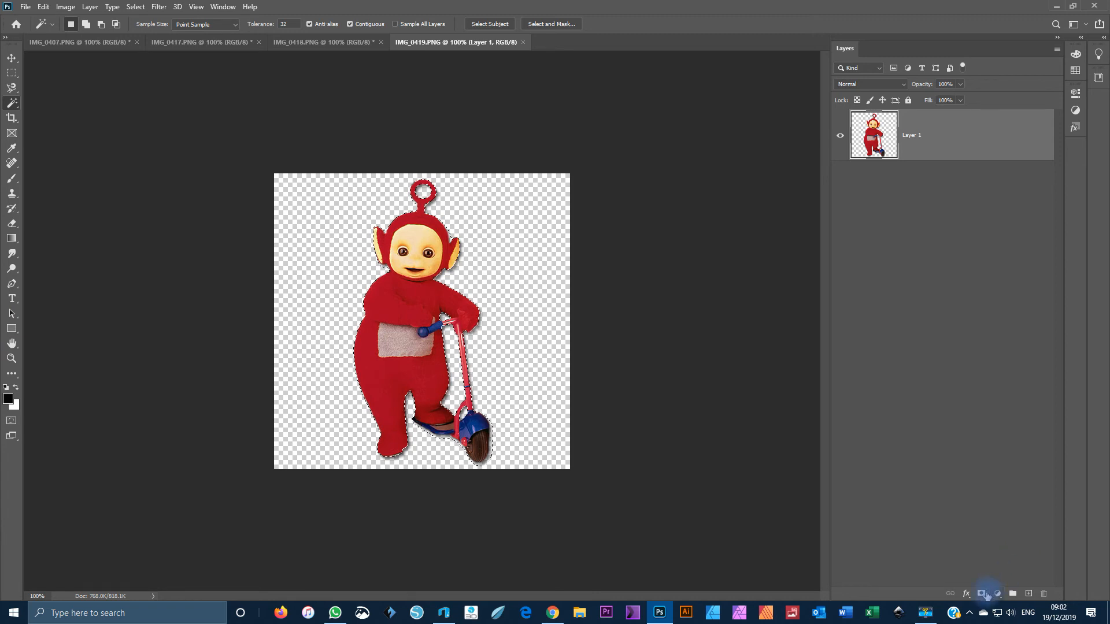
click(985, 594)
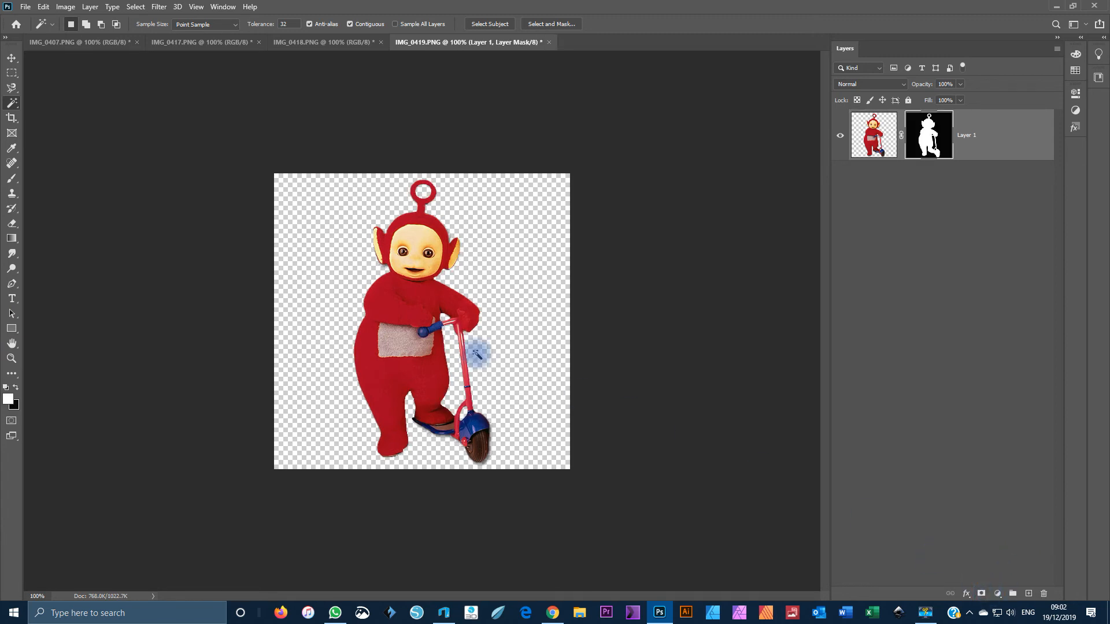
- Paint the red character and its scooter black with the Brush on the layer's image, and flatten the image
click(877, 139)
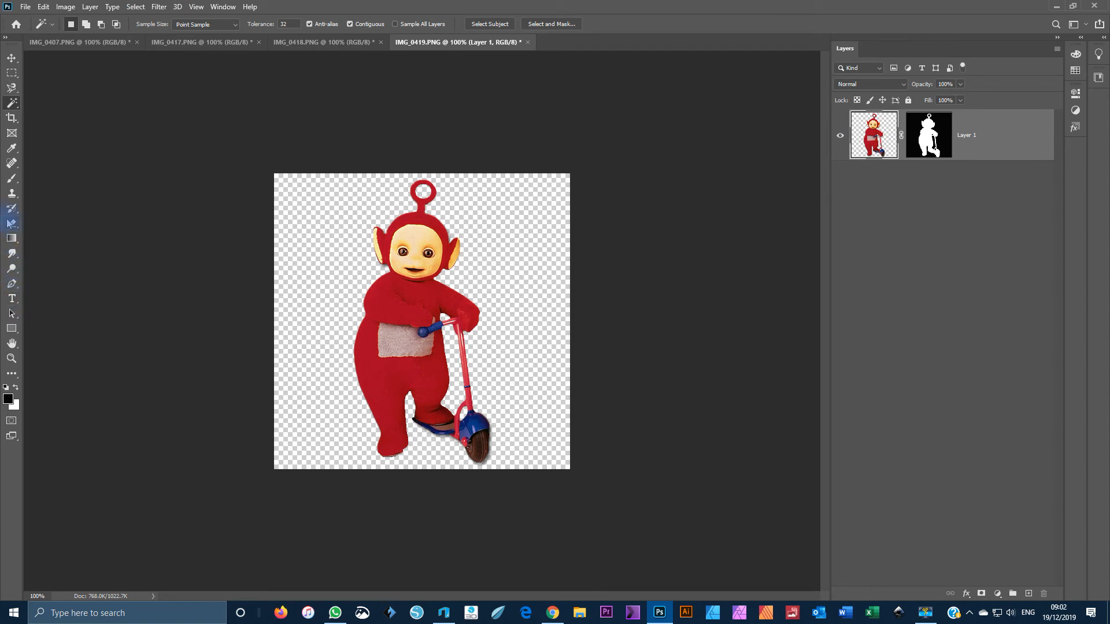
click(11, 179)
mouse_move(347, 235)
mouse_down()
mouse_move(402, 194)
mouse_move(401, 206)
mouse_move(452, 205)
mouse_move(376, 269)
mouse_move(439, 255)
mouse_move(406, 298)
mouse_move(380, 240)
mouse_move(407, 364)
mouse_move(452, 346)
mouse_move(465, 453)
mouse_move(466, 427)
mouse_move(478, 429)
mouse_move(464, 432)
mouse_move(397, 360)
mouse_move(389, 438)
mouse_move(368, 269)
mouse_move(339, 381)
mouse_move(405, 202)
mouse_move(375, 380)
mouse_move(417, 261)
mouse_move(447, 281)
mouse_move(509, 429)
mouse_move(448, 357)
mouse_move(445, 215)
mouse_move(361, 254)
mouse_move(389, 363)
mouse_up()
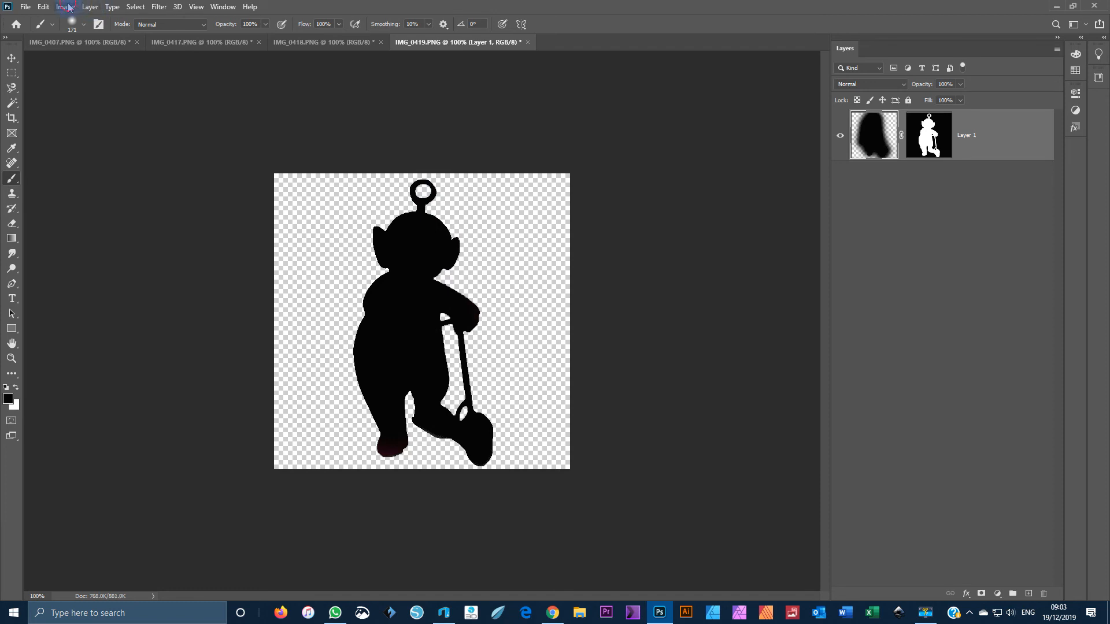
click(69, 7)
mouse_move(89, 8)
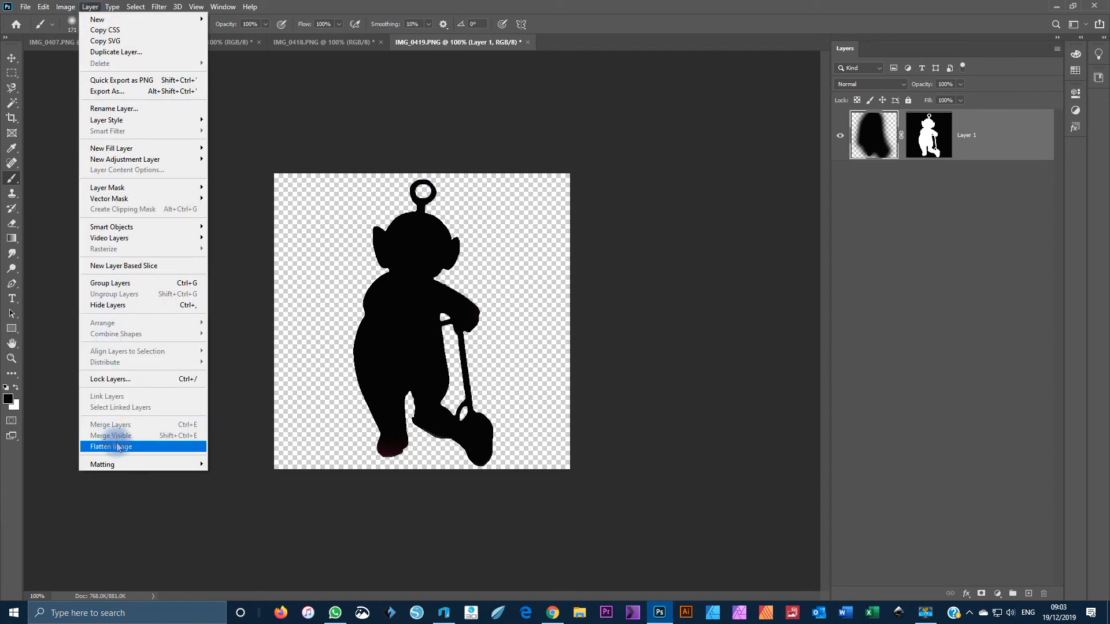
click(112, 446)
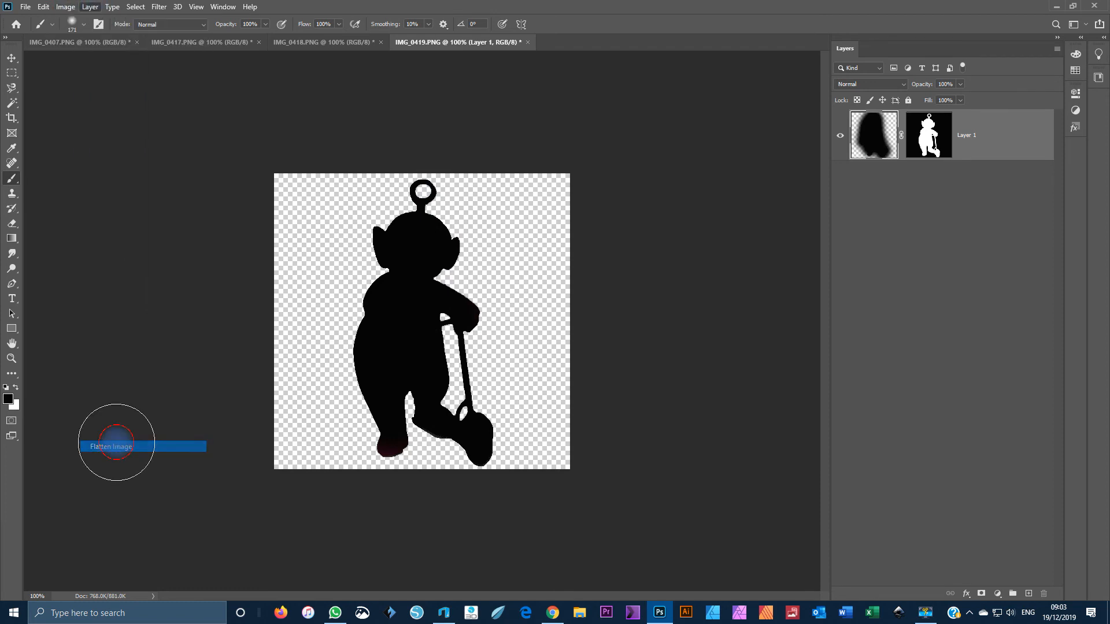
- Quick-export the red character's silhouette as a PNG named Tele3 in the Stencils folder
click(26, 7)
mouse_move(74, 176)
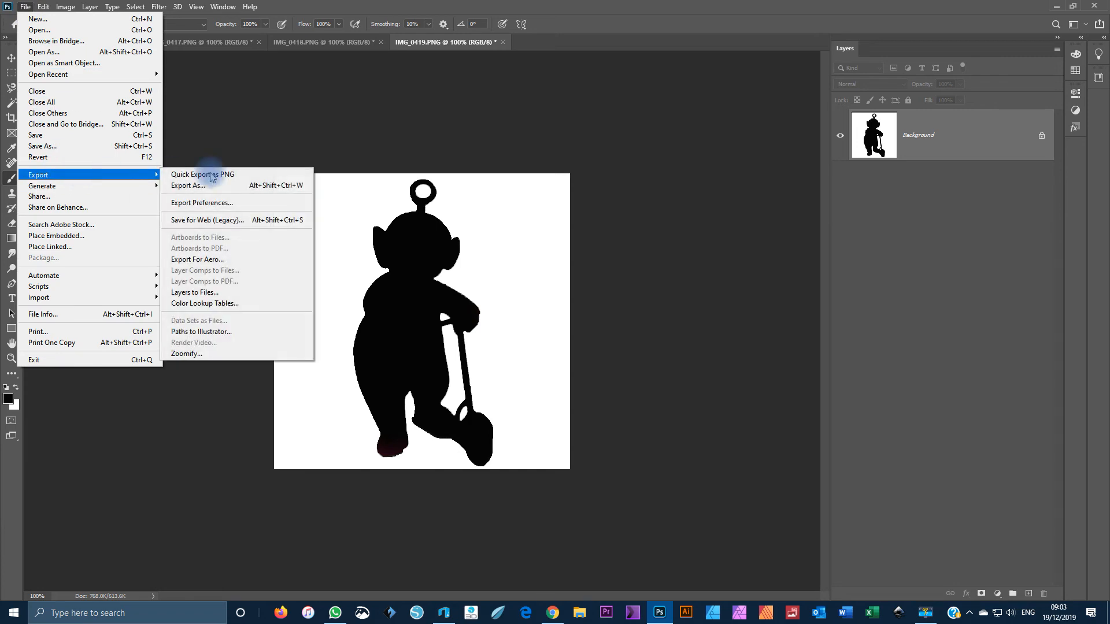
click(231, 173)
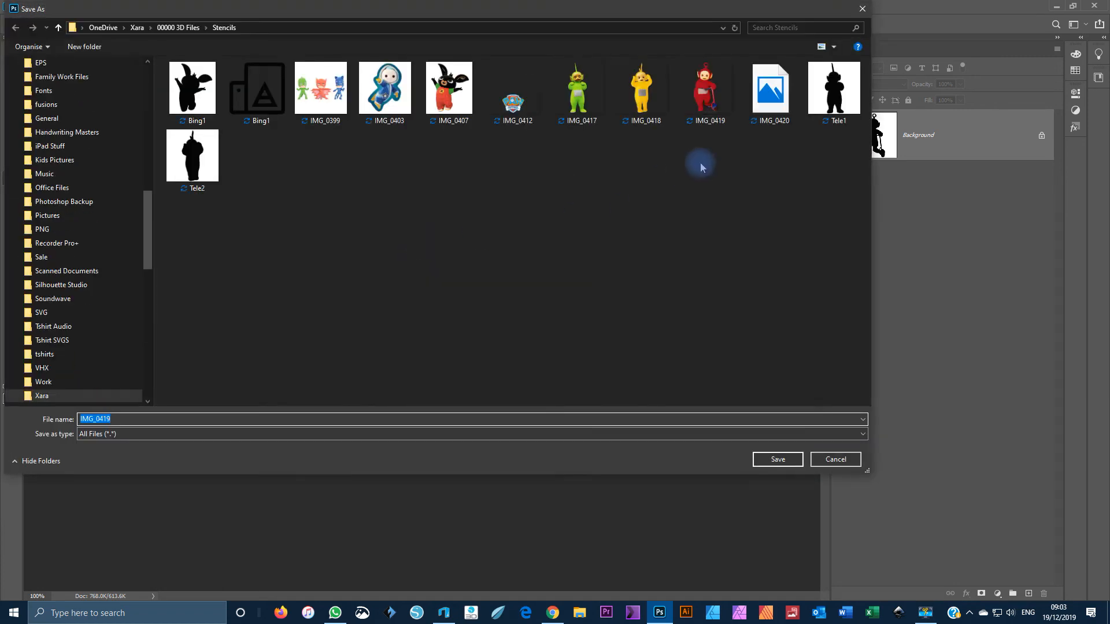
click(211, 168)
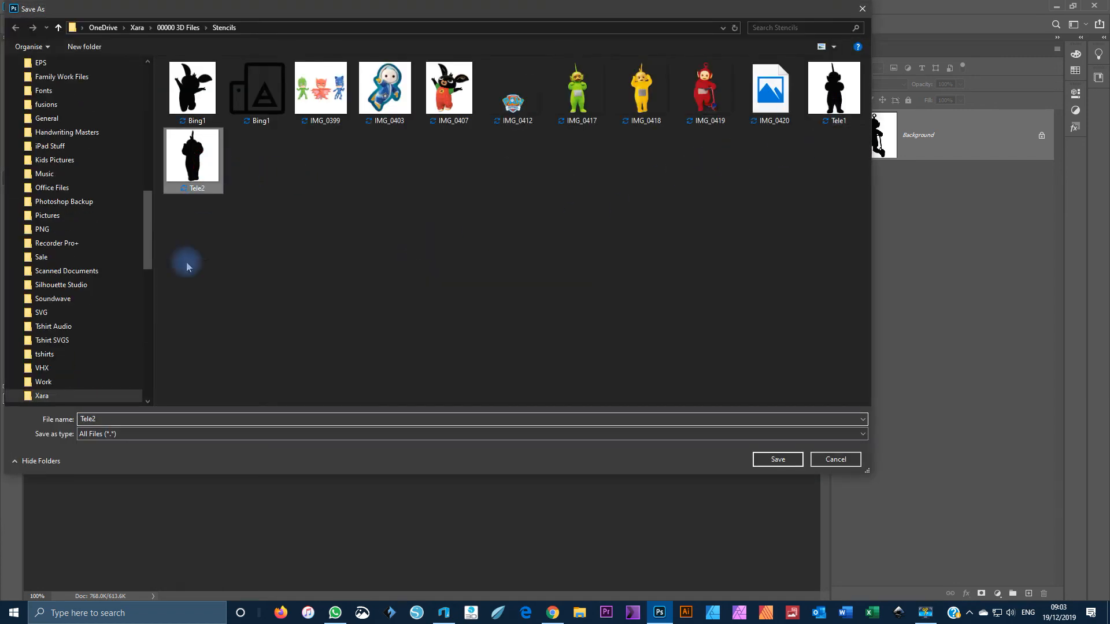
click(103, 418)
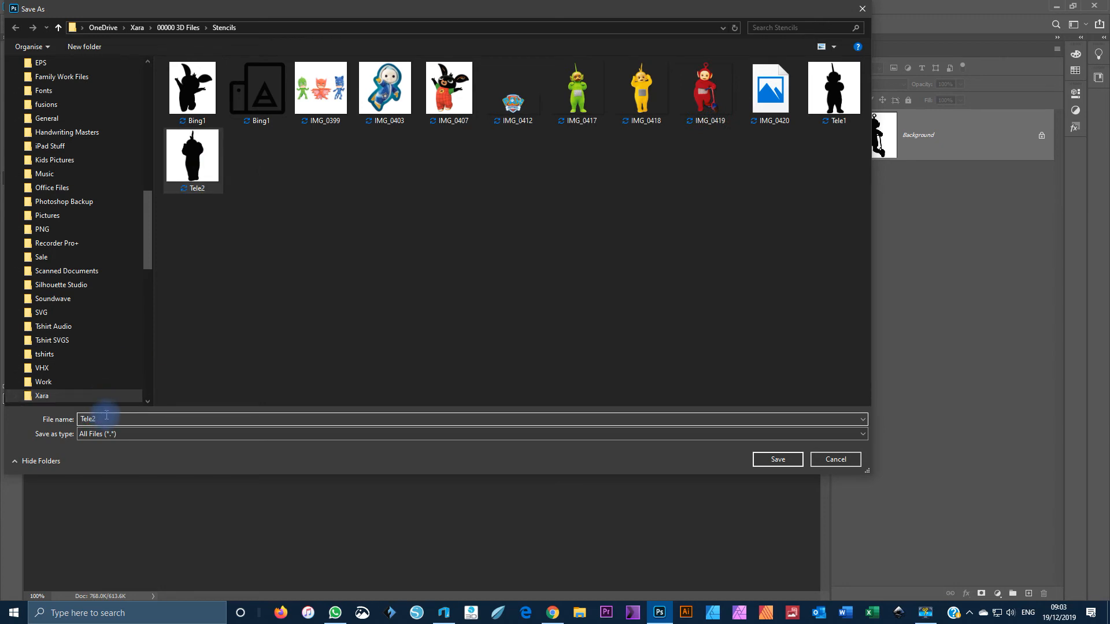
key(BackSpace)
text(3)
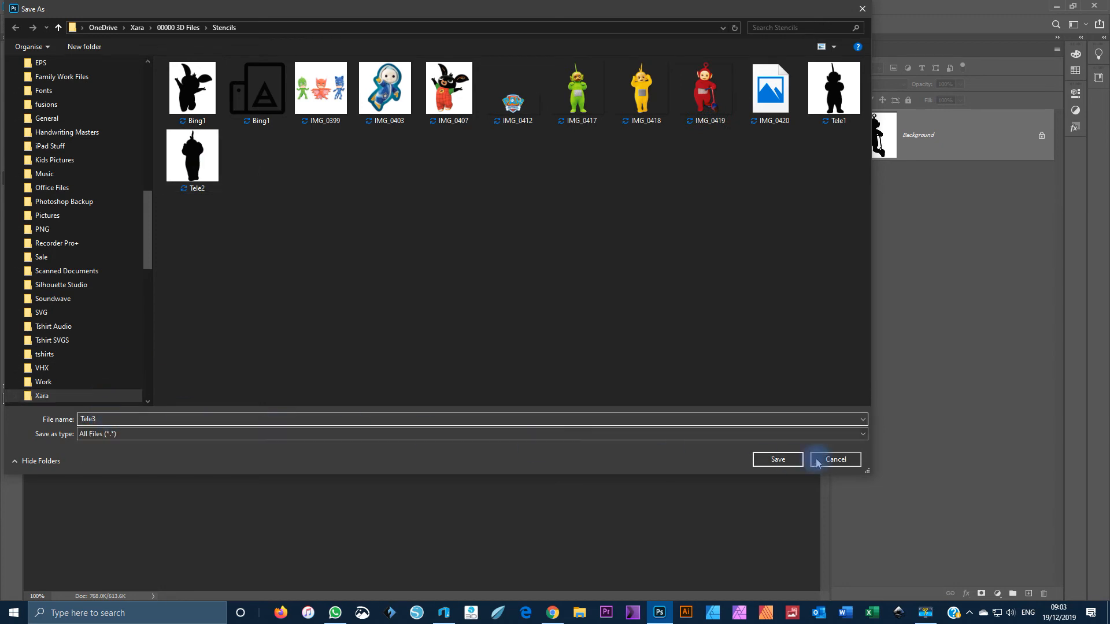
click(778, 460)
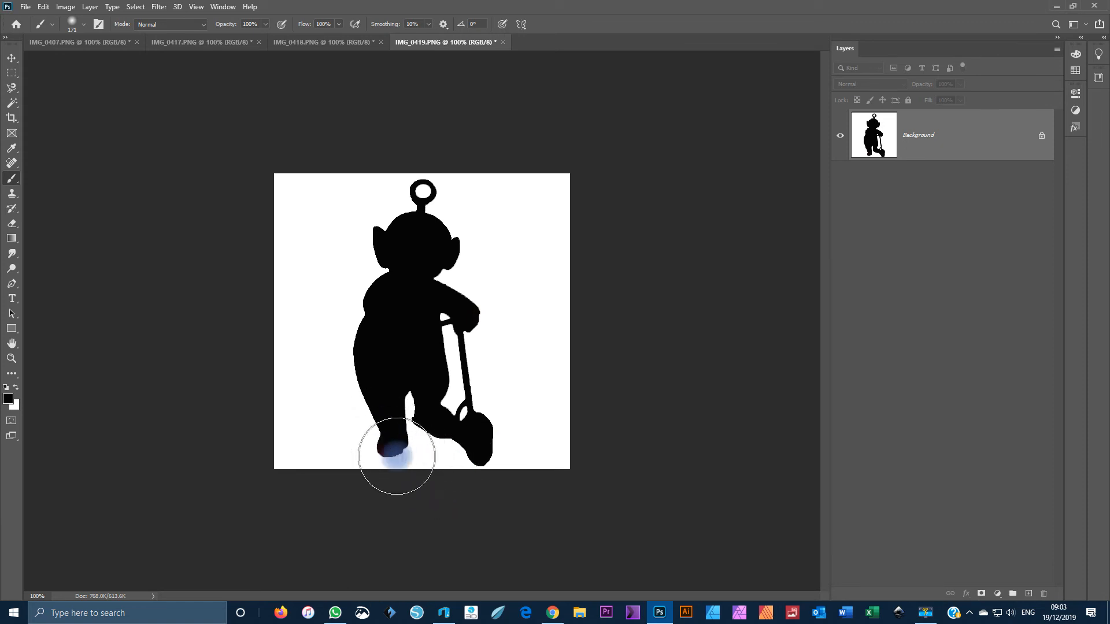
click(26, 8)
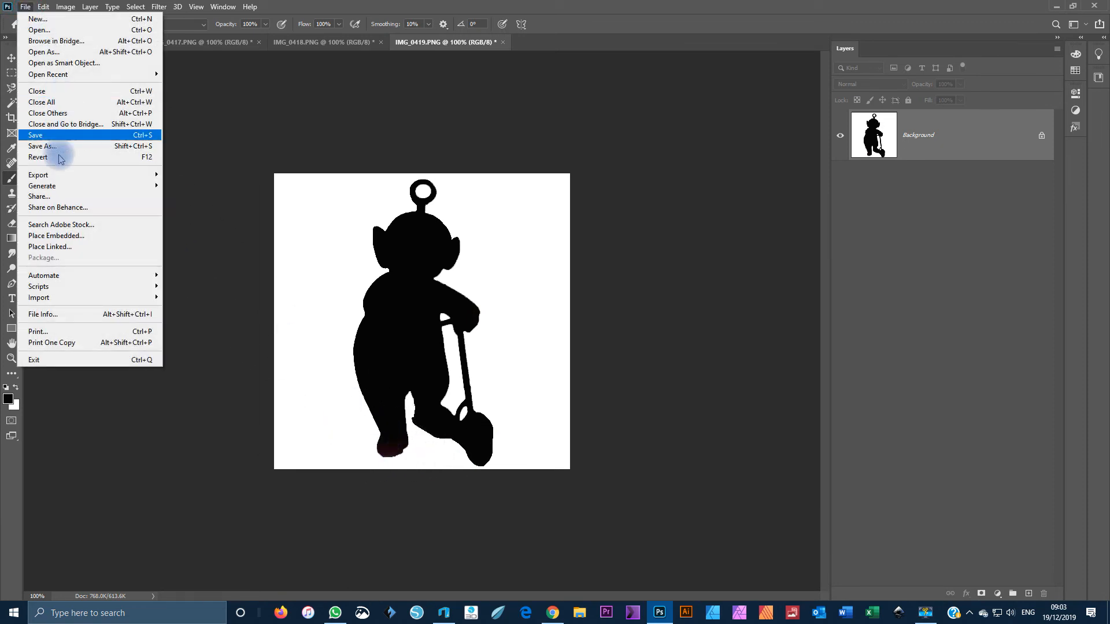
click(60, 32)
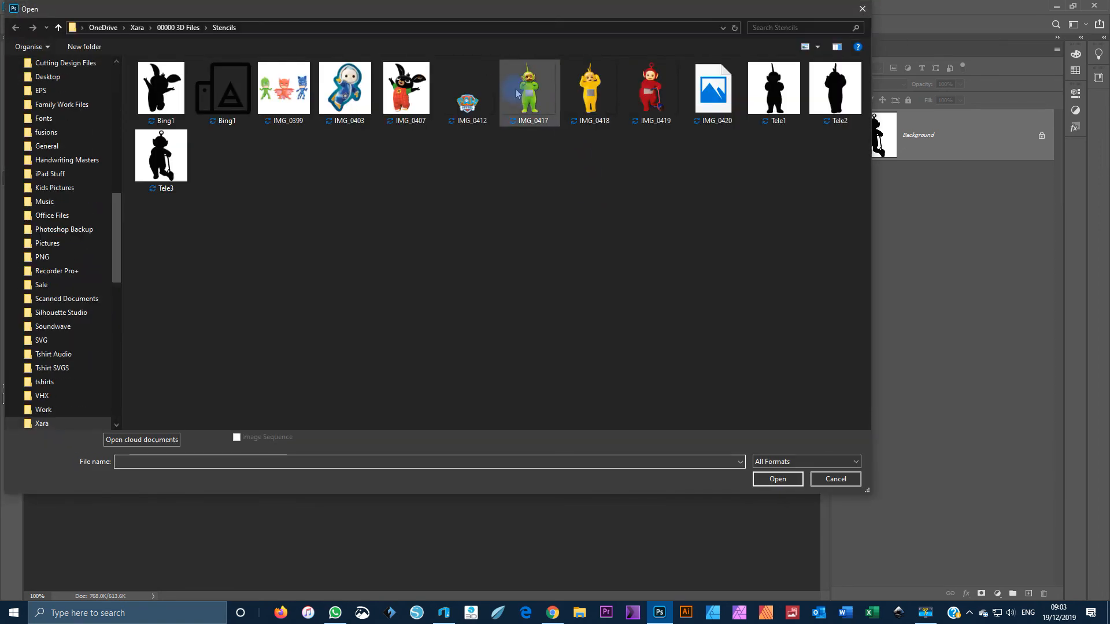
double_click(516, 94)
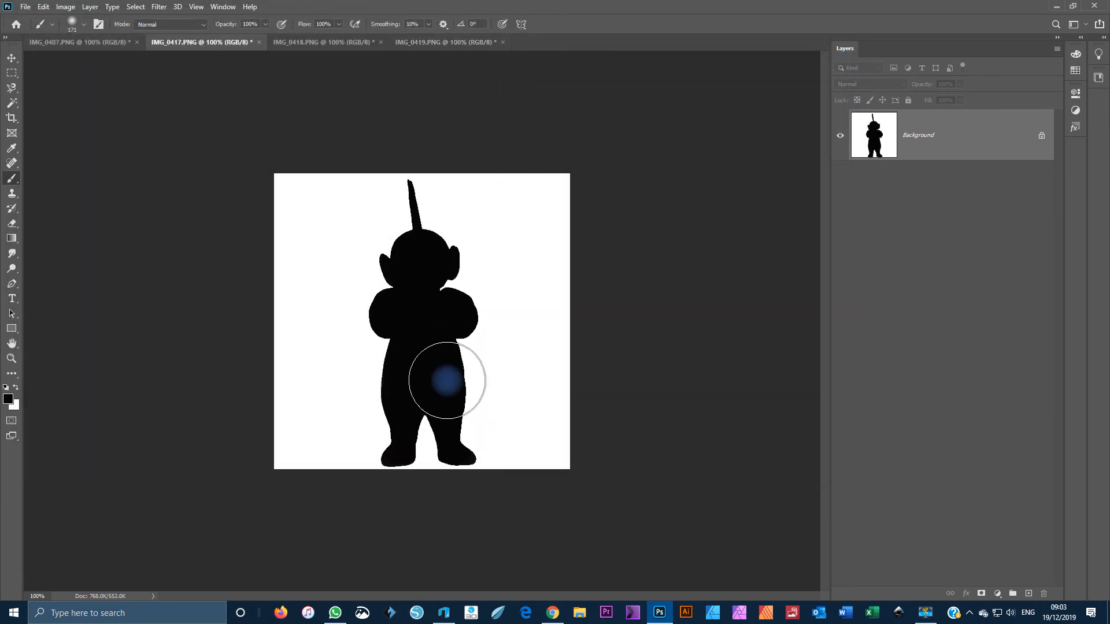
- Open the image IMG_0420 from the Stencils folder
click(25, 7)
click(39, 30)
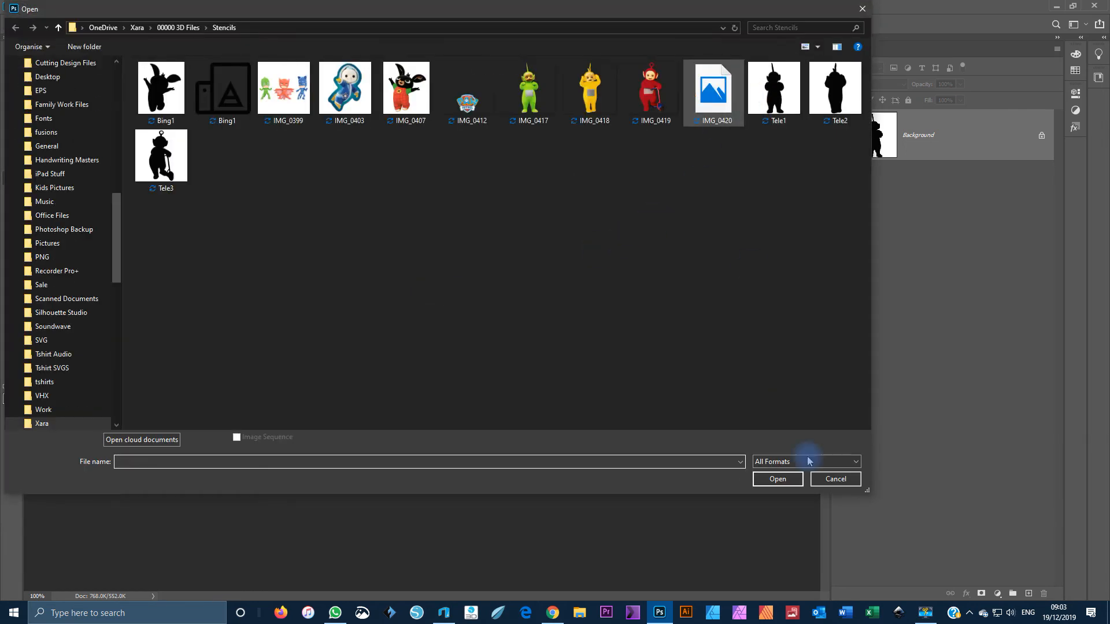
click(779, 479)
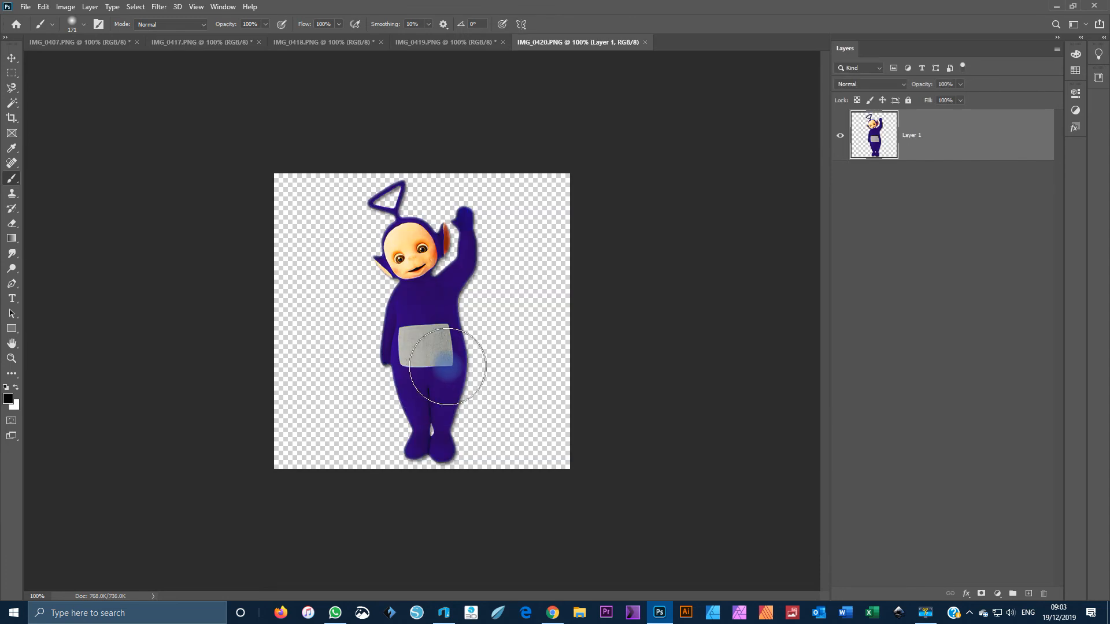
- Mask the purple character by inverting a Magic Wand selection of its background and the enclosed gaps
click(14, 105)
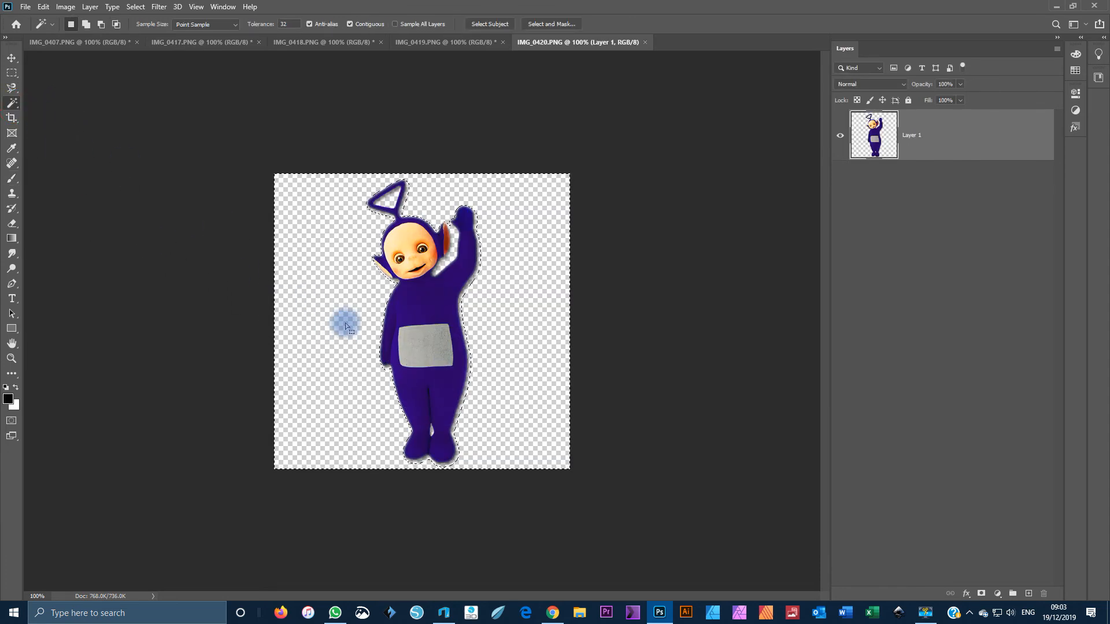
shift+click(449, 268)
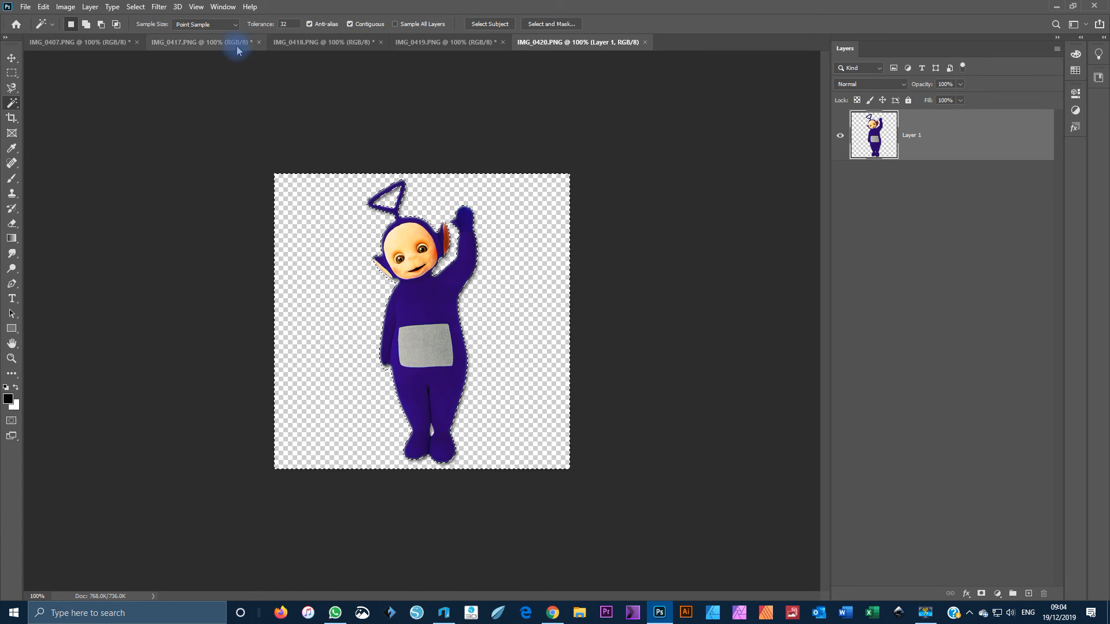
click(161, 7)
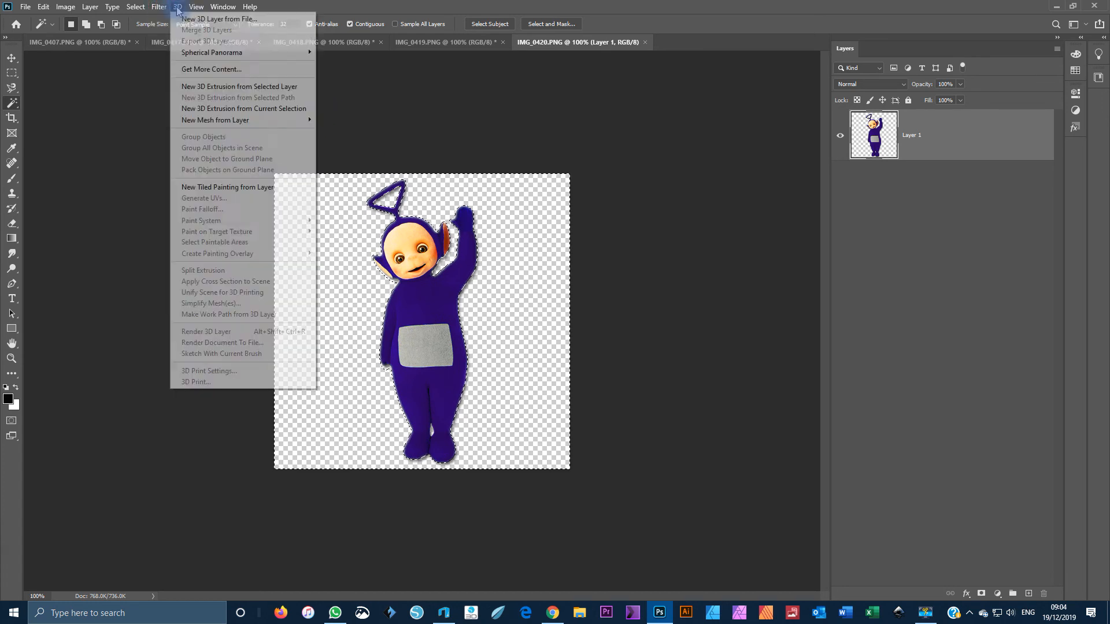
click(143, 53)
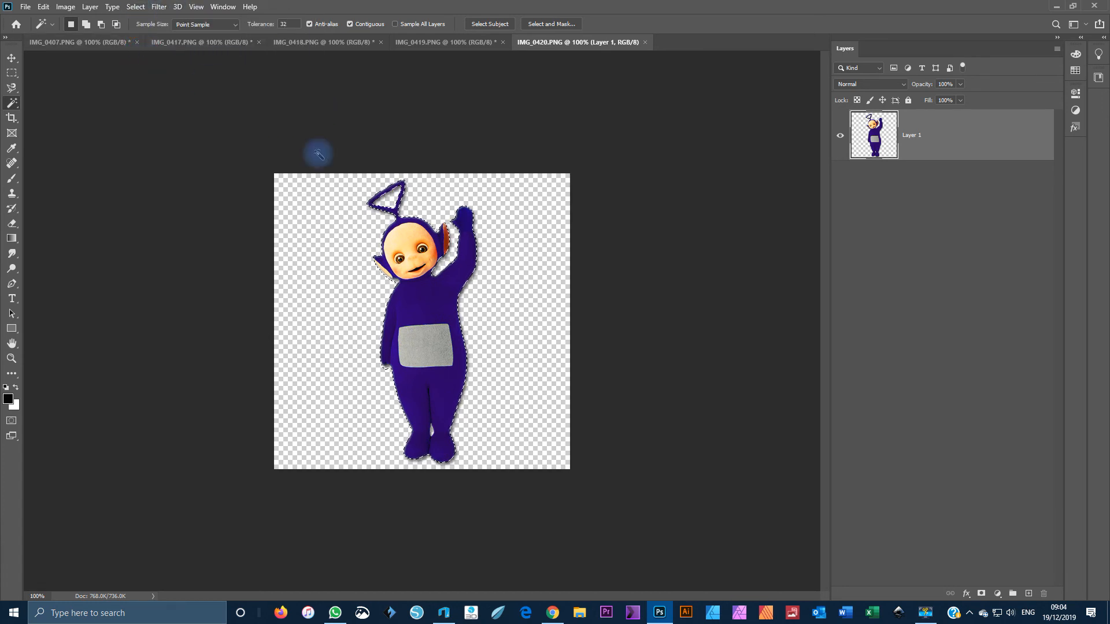
click(980, 595)
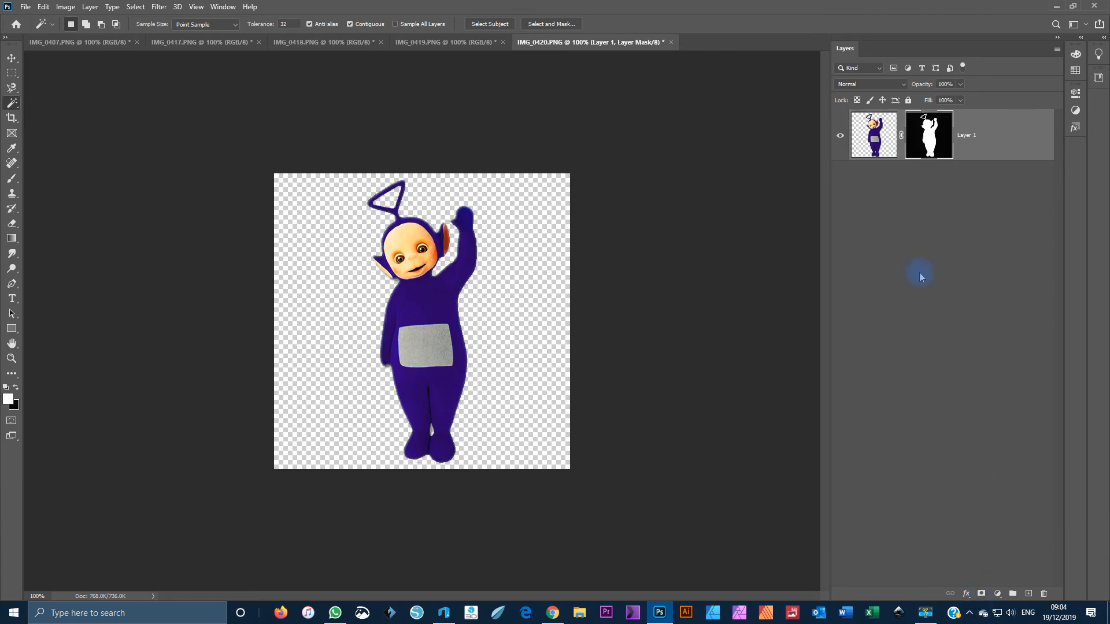
- Paint the purple character black with the Brush on the layer's image, and flatten the image
click(879, 155)
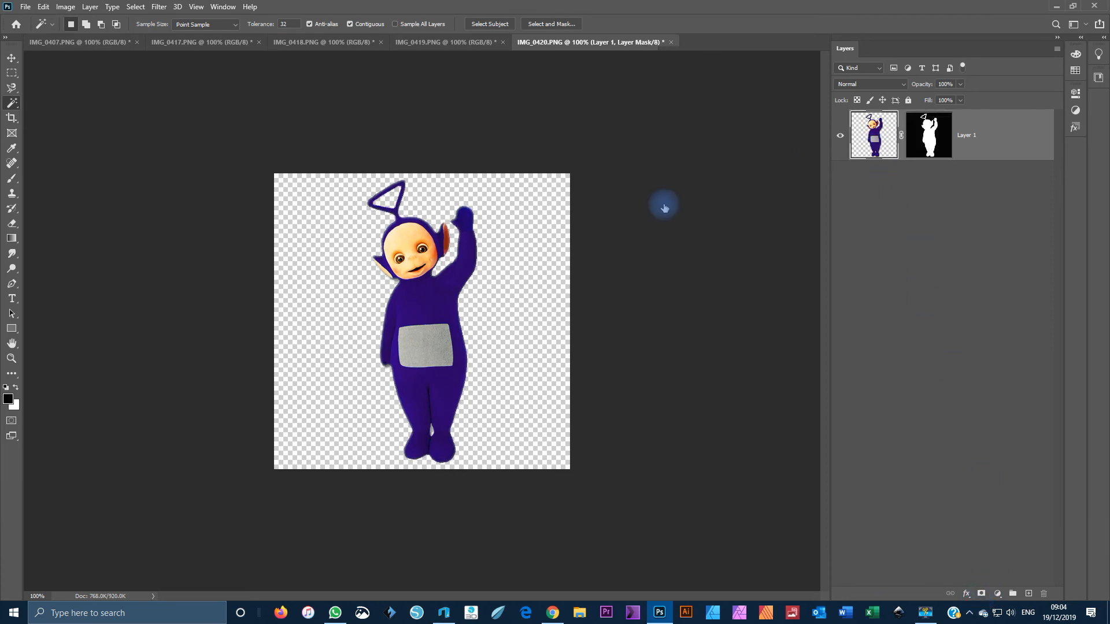
click(15, 183)
mouse_move(433, 210)
mouse_down()
mouse_move(376, 197)
mouse_move(448, 277)
mouse_move(404, 283)
mouse_move(435, 213)
mouse_move(465, 219)
mouse_move(381, 340)
mouse_move(462, 362)
mouse_move(410, 404)
mouse_move(405, 341)
mouse_move(461, 415)
mouse_up()
mouse_move(455, 367)
mouse_down()
mouse_move(427, 438)
mouse_move(406, 355)
mouse_move(467, 326)
mouse_move(420, 439)
mouse_move(415, 271)
mouse_move(381, 221)
mouse_move(430, 182)
mouse_move(458, 421)
mouse_up()
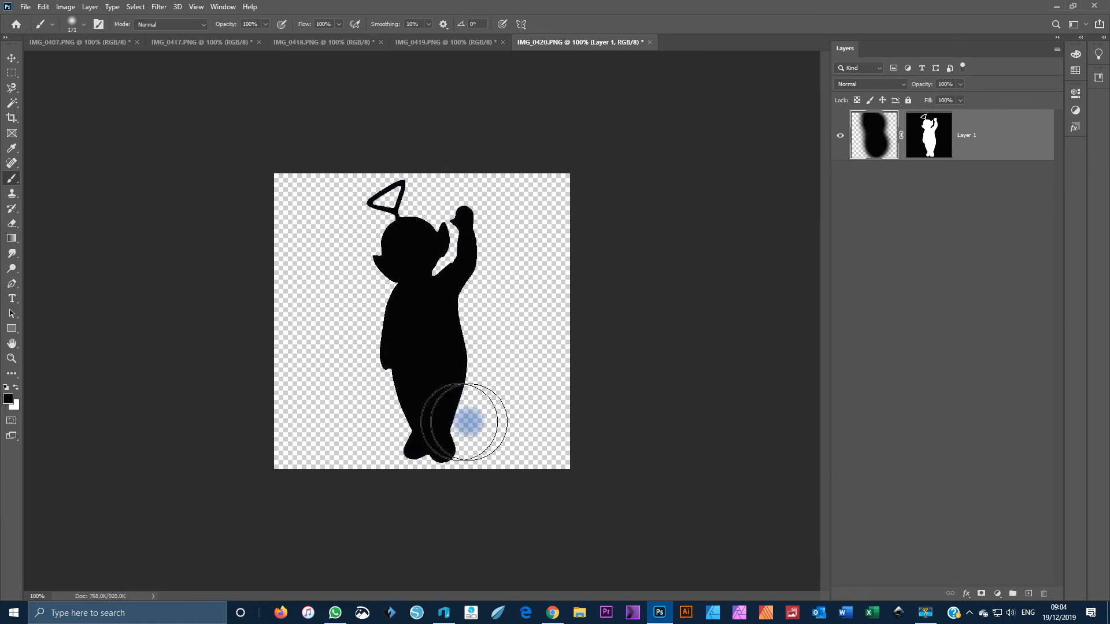
click(89, 10)
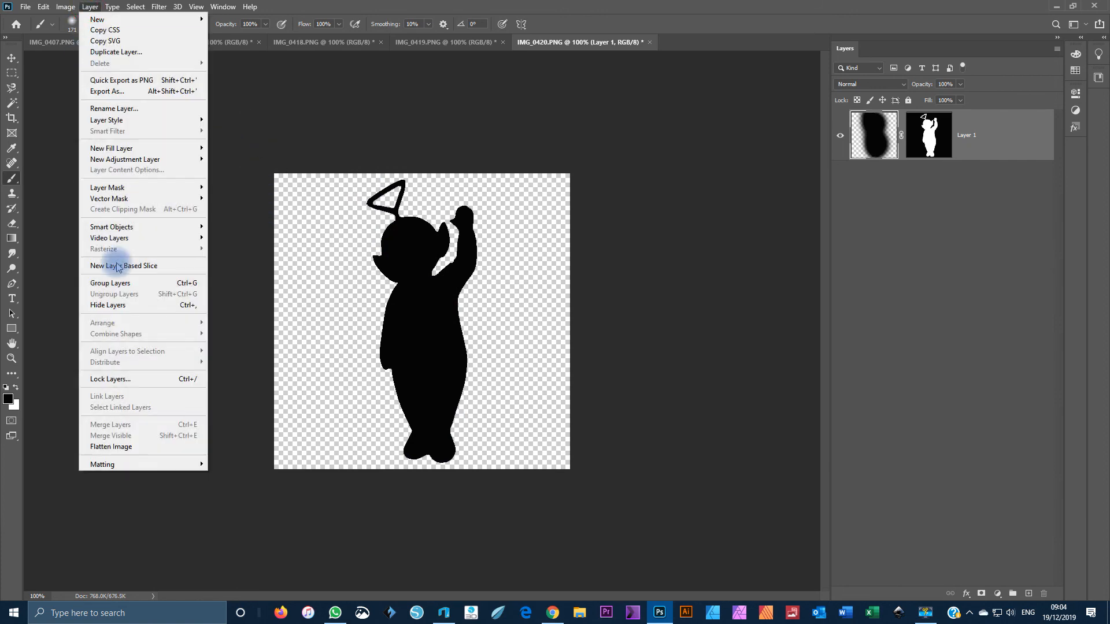
click(134, 447)
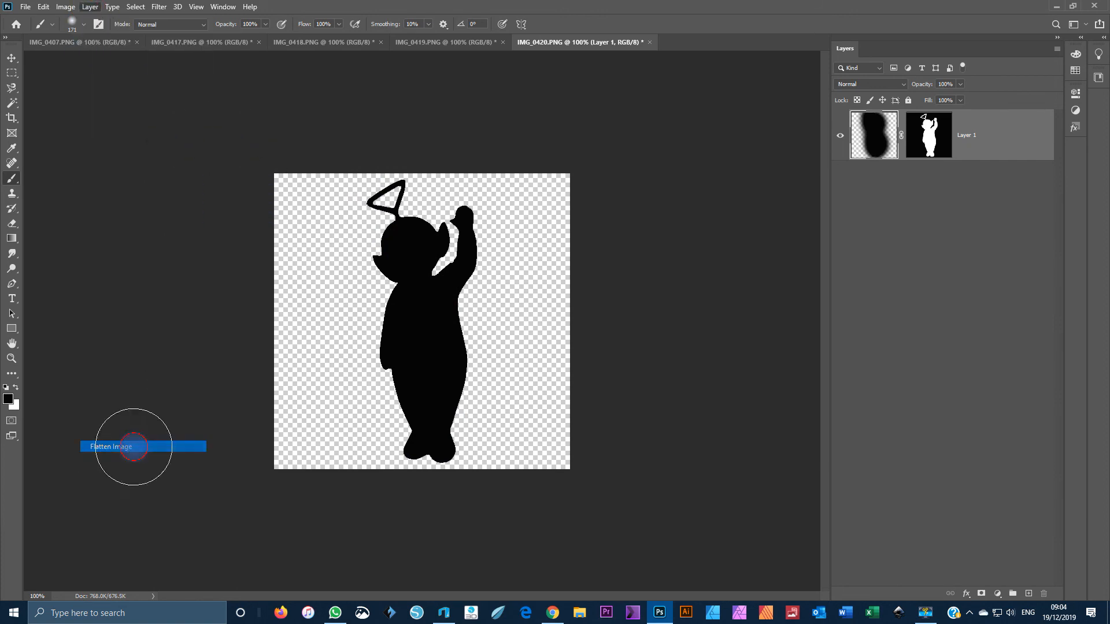
- Quick-export the purple character's silhouette as a PNG named Tele4 in the Stencils folder
click(25, 10)
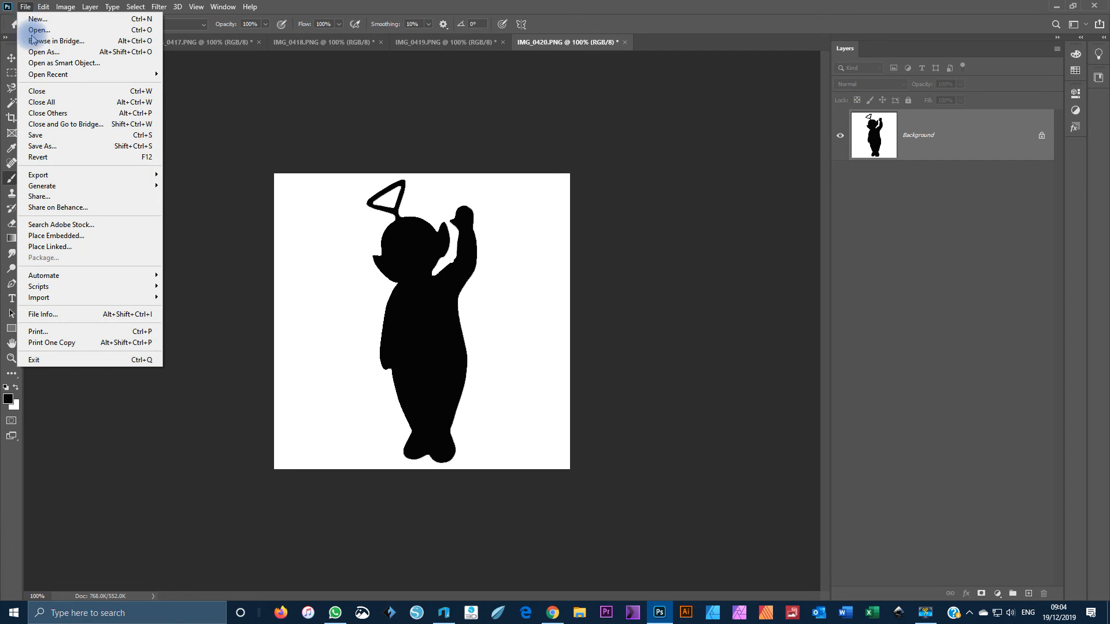
click(64, 176)
click(202, 174)
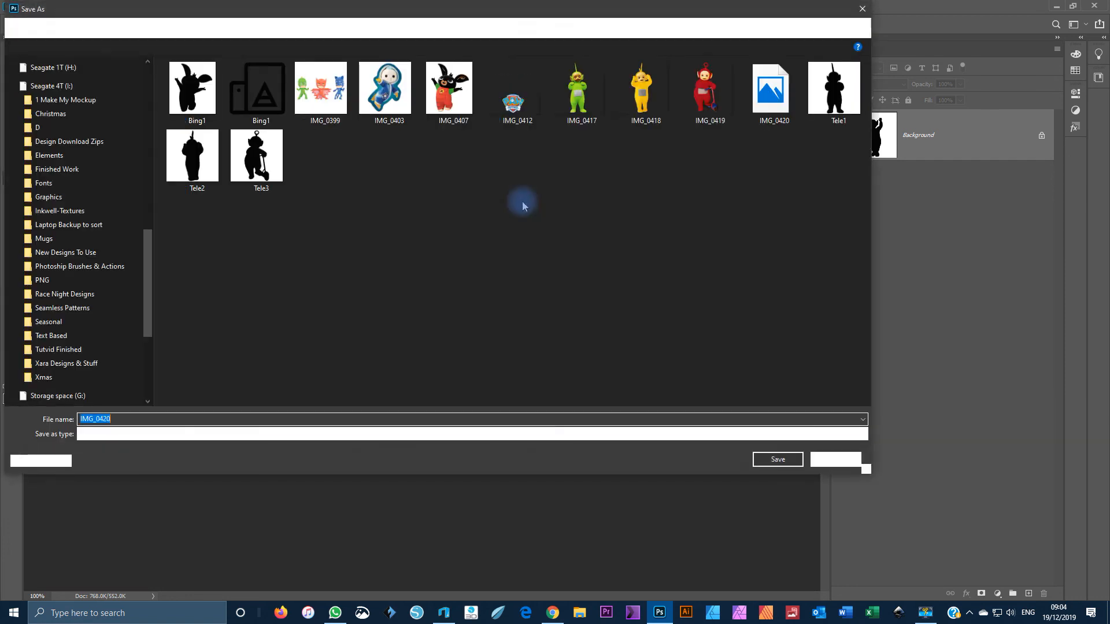
click(256, 168)
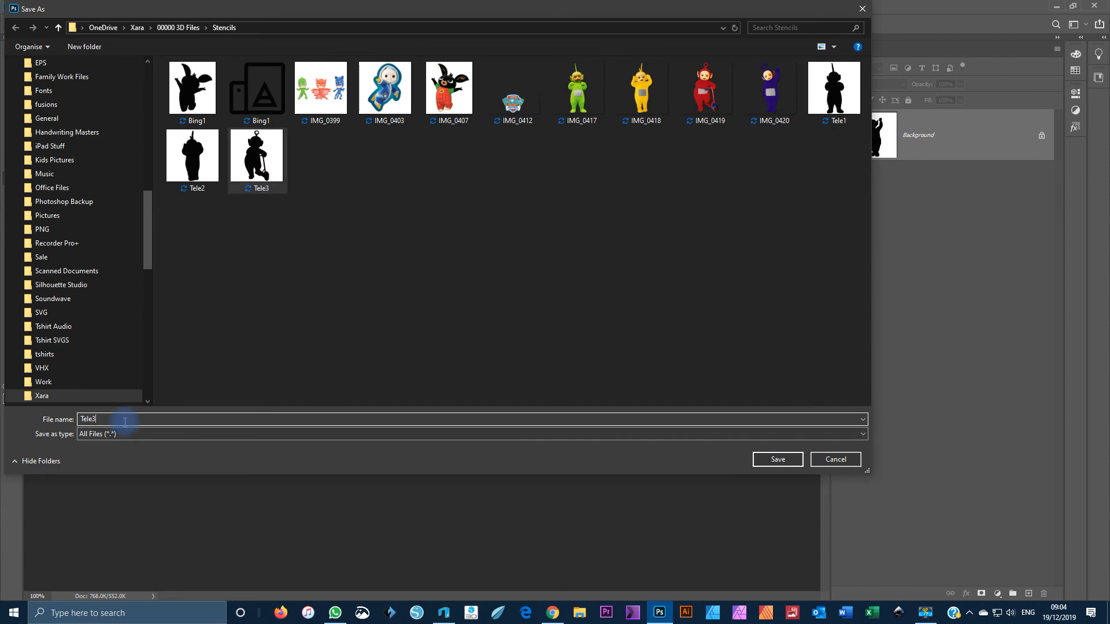
key(BackSpace)
text(4)
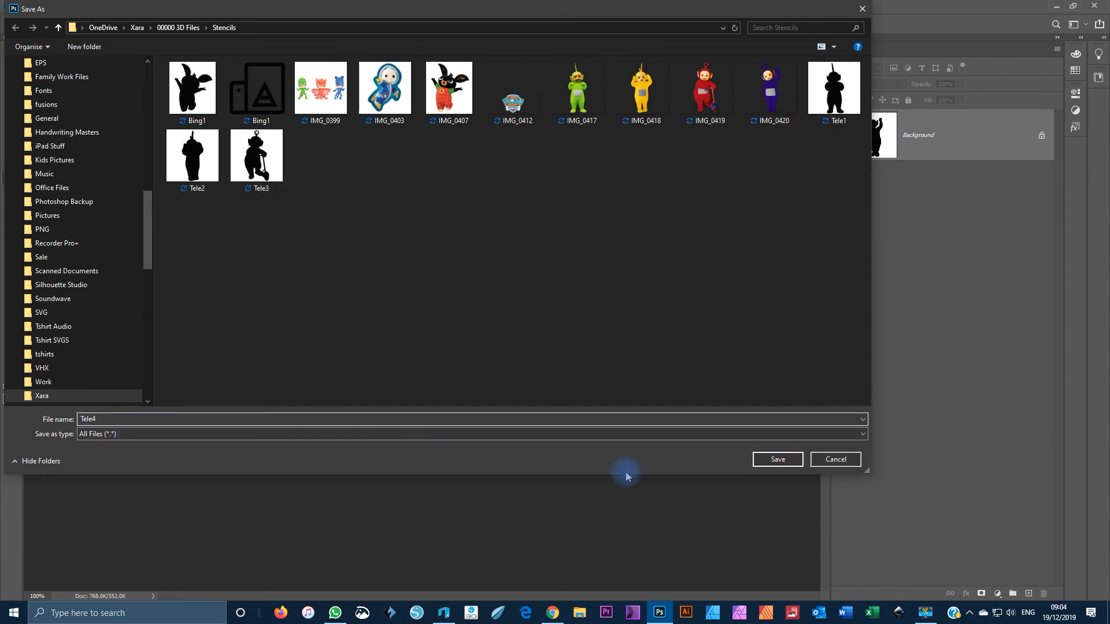
click(789, 463)
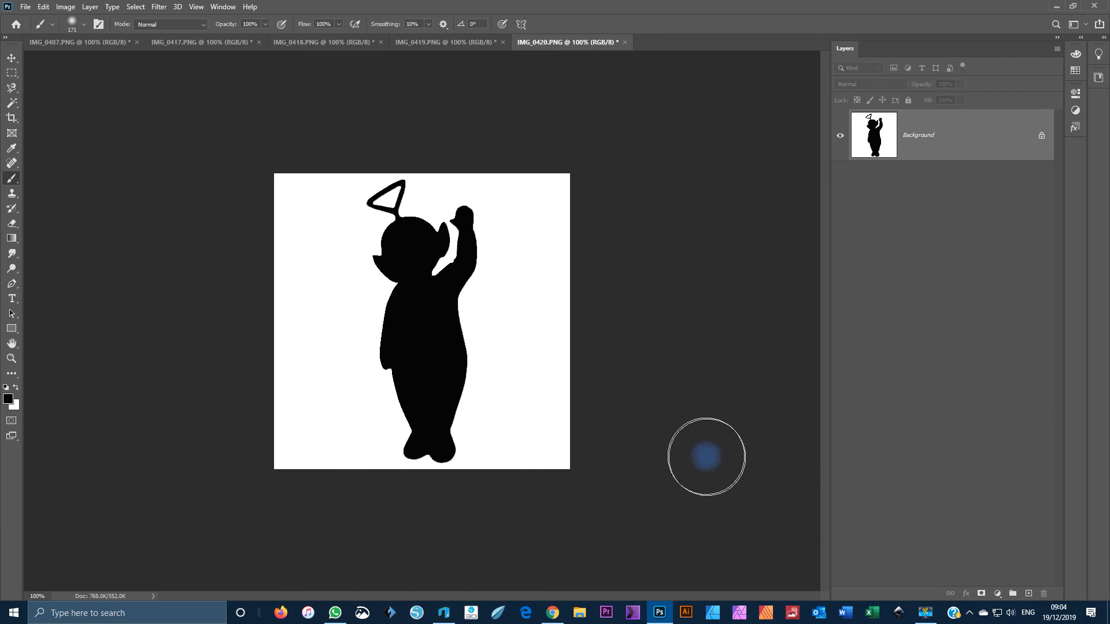
- Switch to 3D Builder and import the Tele1 image into the Bing1 scene using the Contour method with Inverse on
click(444, 613)
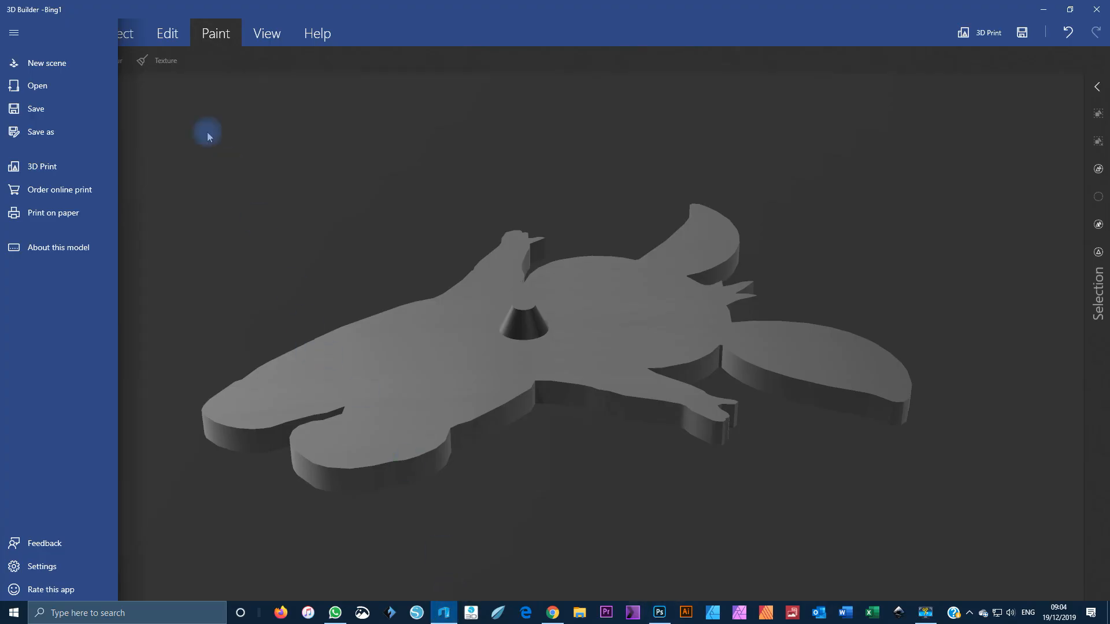
click(161, 134)
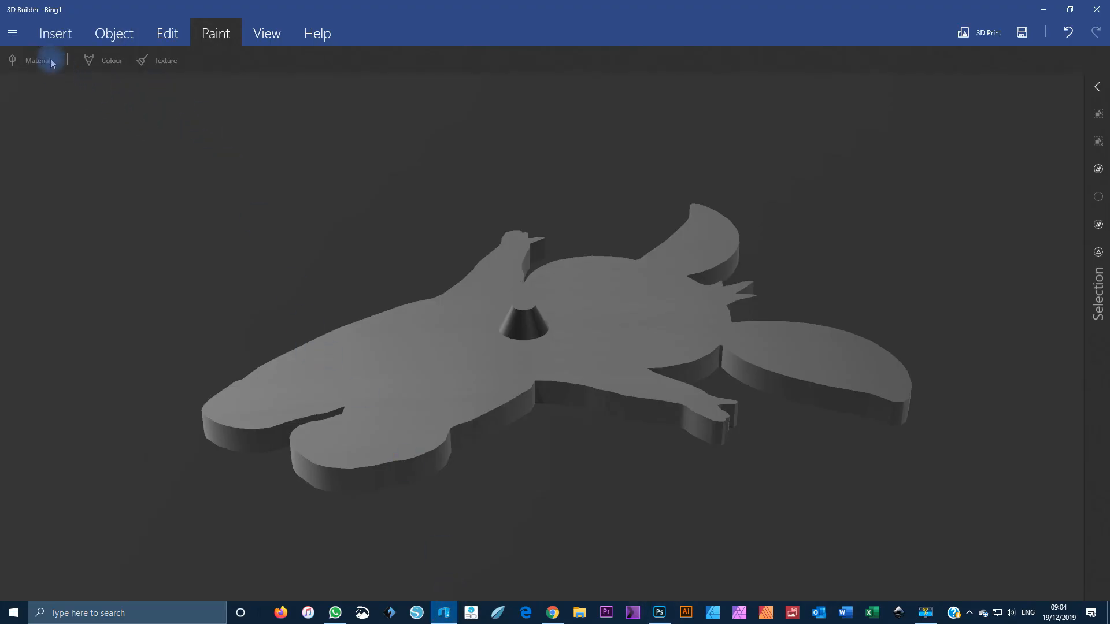
click(55, 33)
click(22, 61)
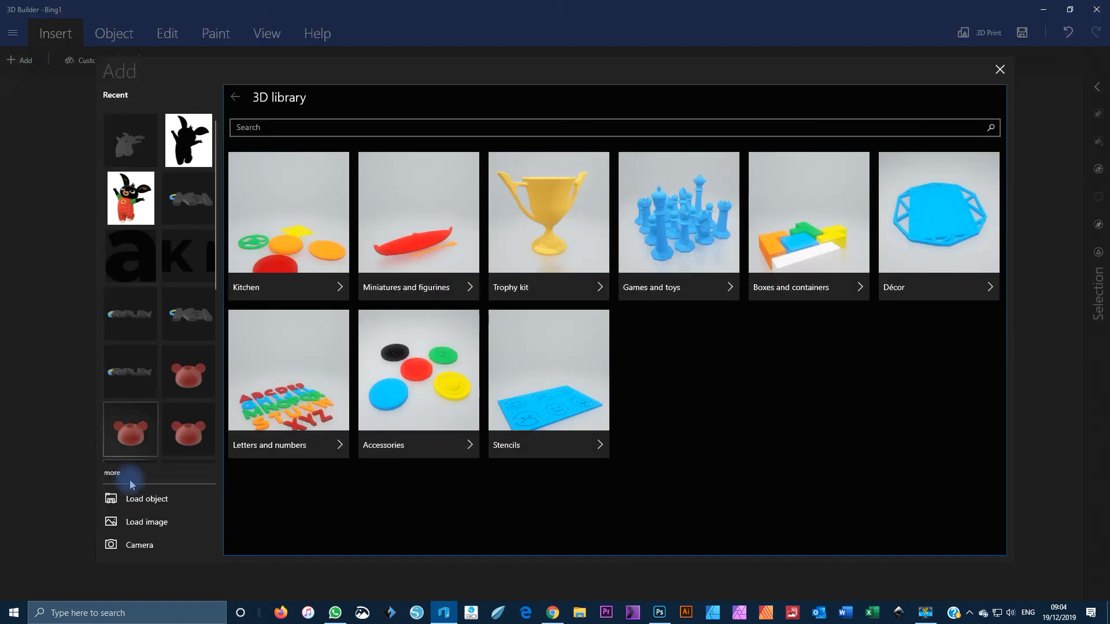
click(145, 522)
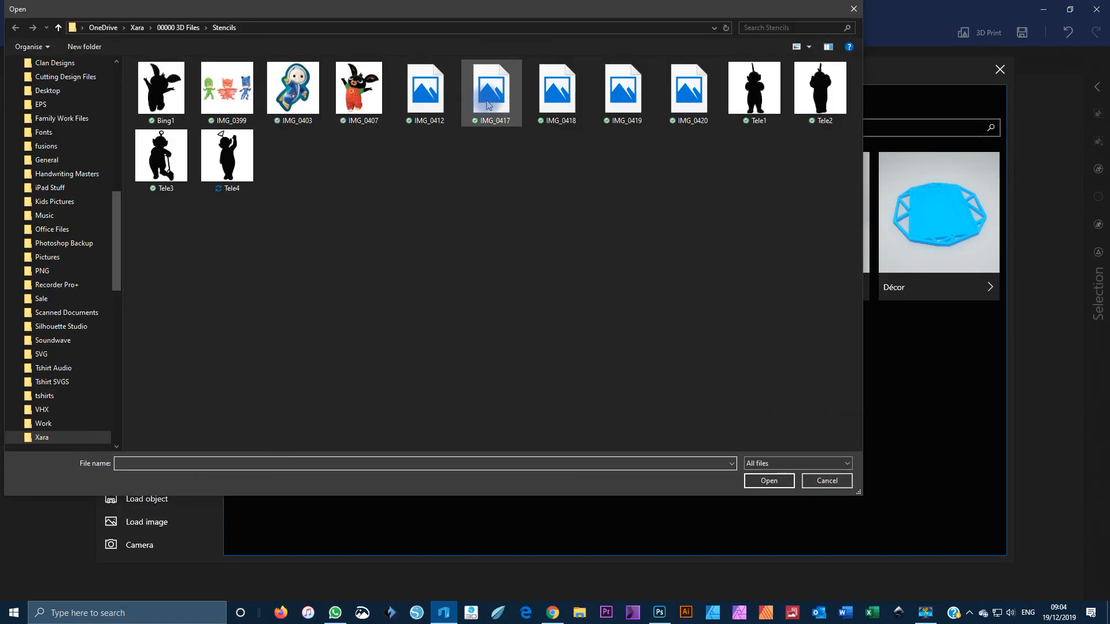
double_click(750, 96)
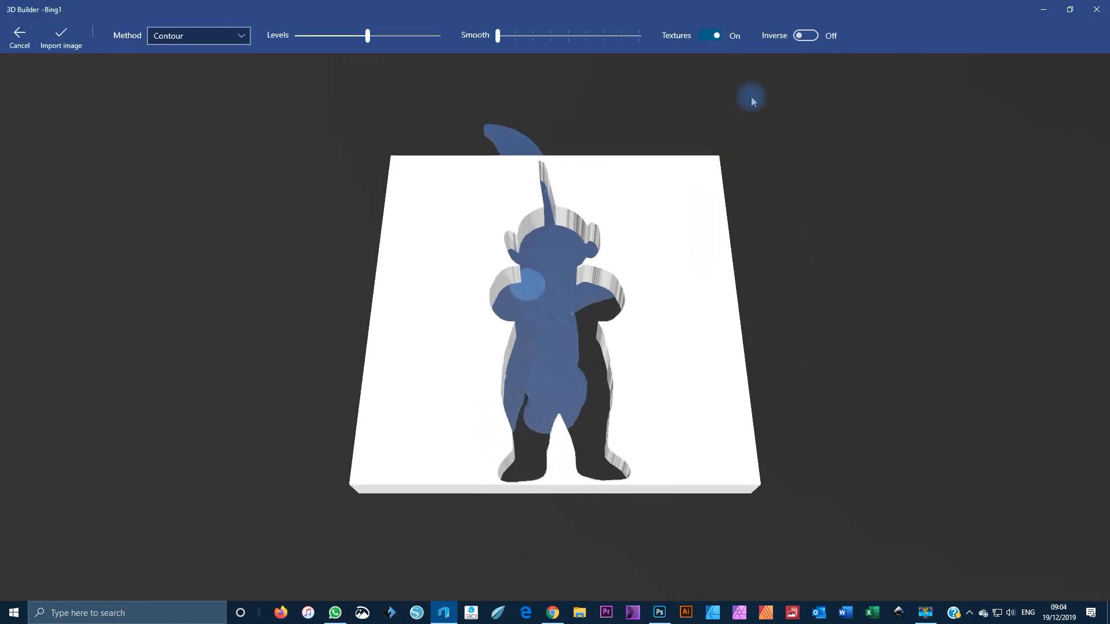
click(809, 37)
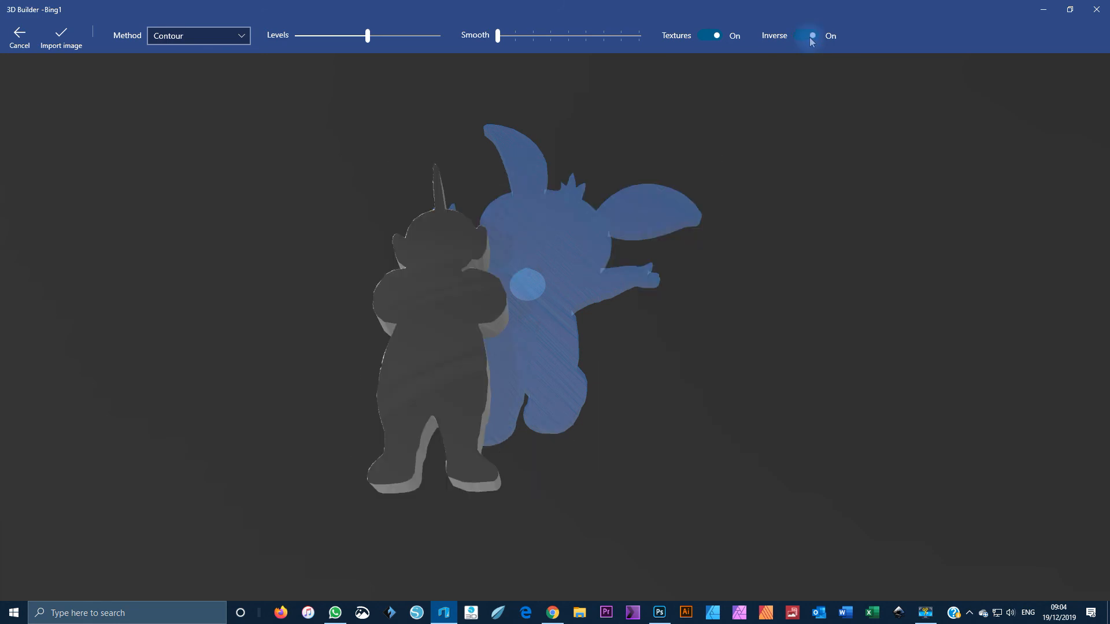
click(63, 39)
- Compare the rabbit model's size with the new Teletubby model's, and move the Teletubby over the rabbit
drag(804, 478, 633, 350)
click(638, 354)
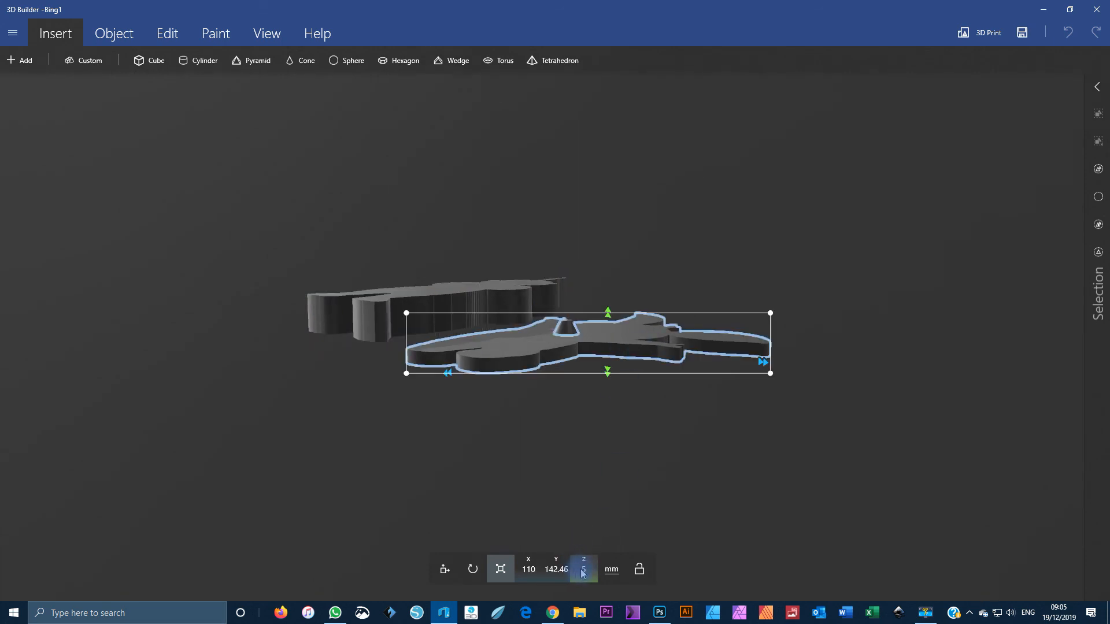
click(371, 317)
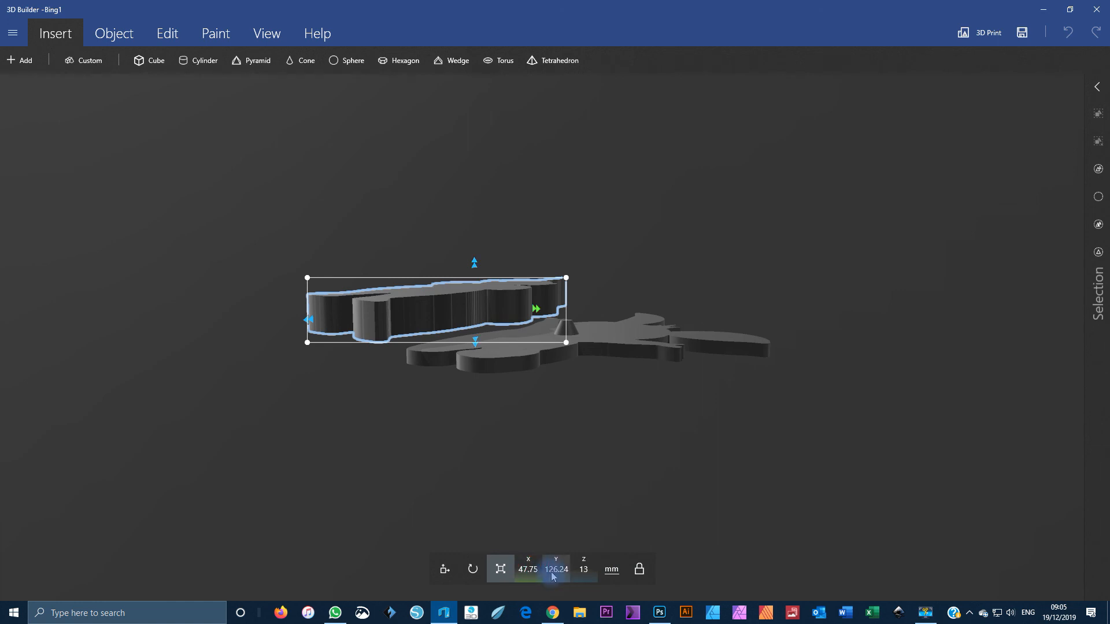
drag(520, 463, 522, 503)
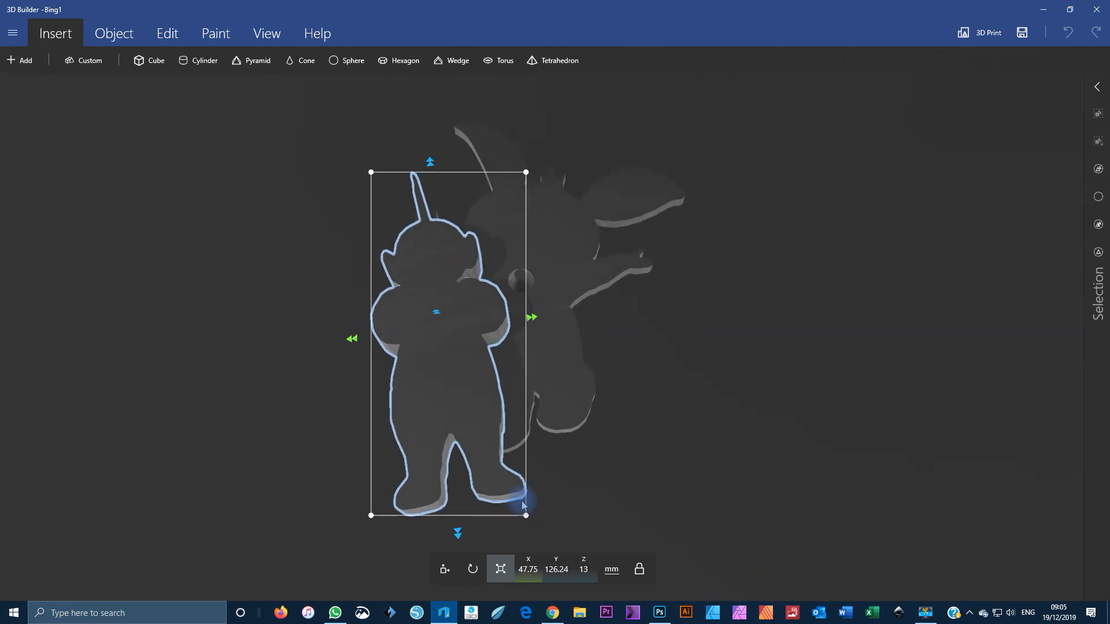
drag(480, 453, 558, 379)
- Scale the Teletubby up to about 50.24 × 132.82 mm, and set its thickness to 5 mm
drag(678, 369, 222, 225)
drag(550, 304, 557, 304)
drag(814, 309, 835, 310)
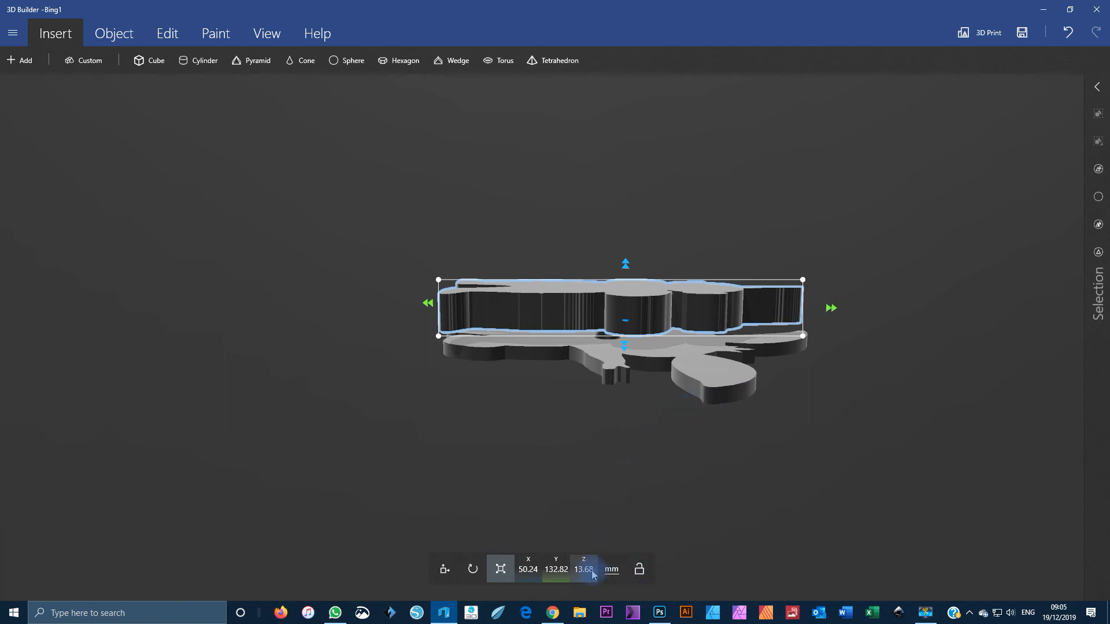
text(5)
key(Return)
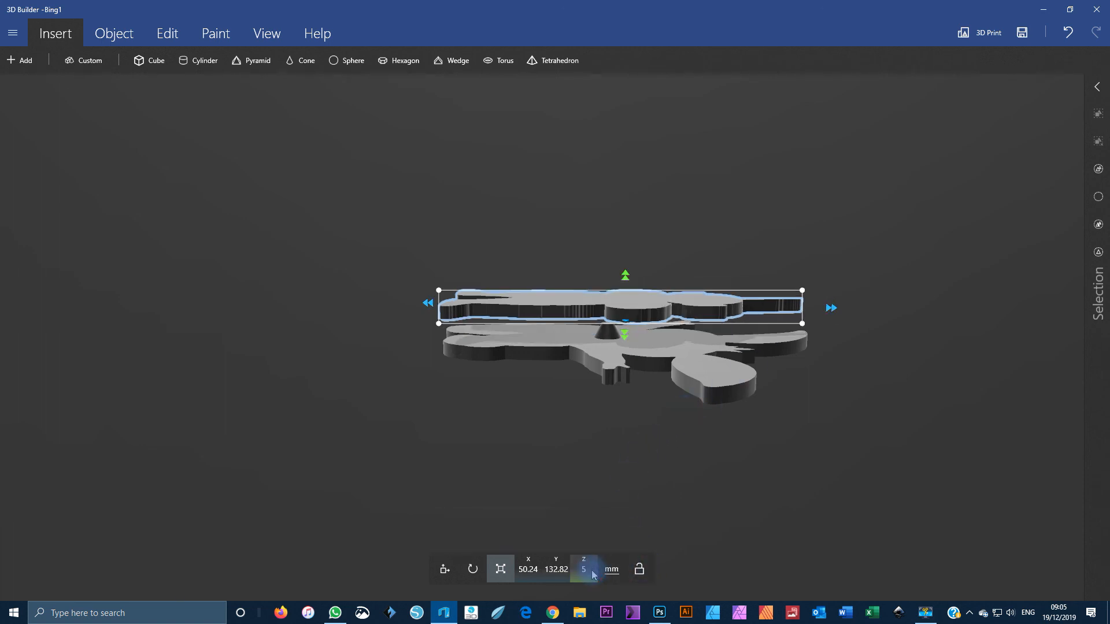
drag(594, 413, 555, 395)
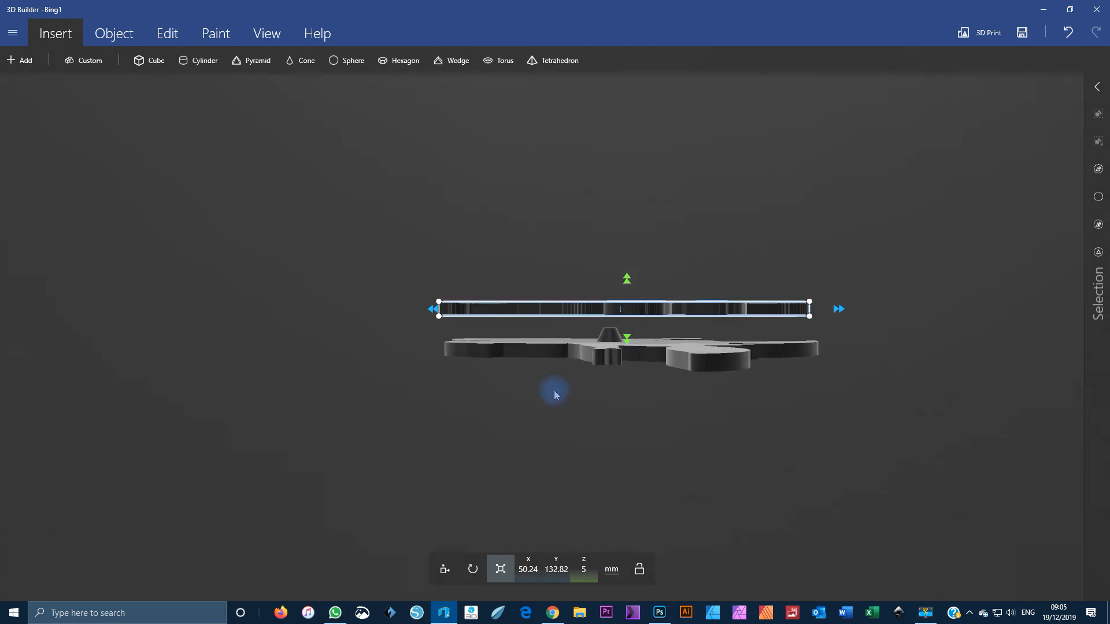
click(551, 356)
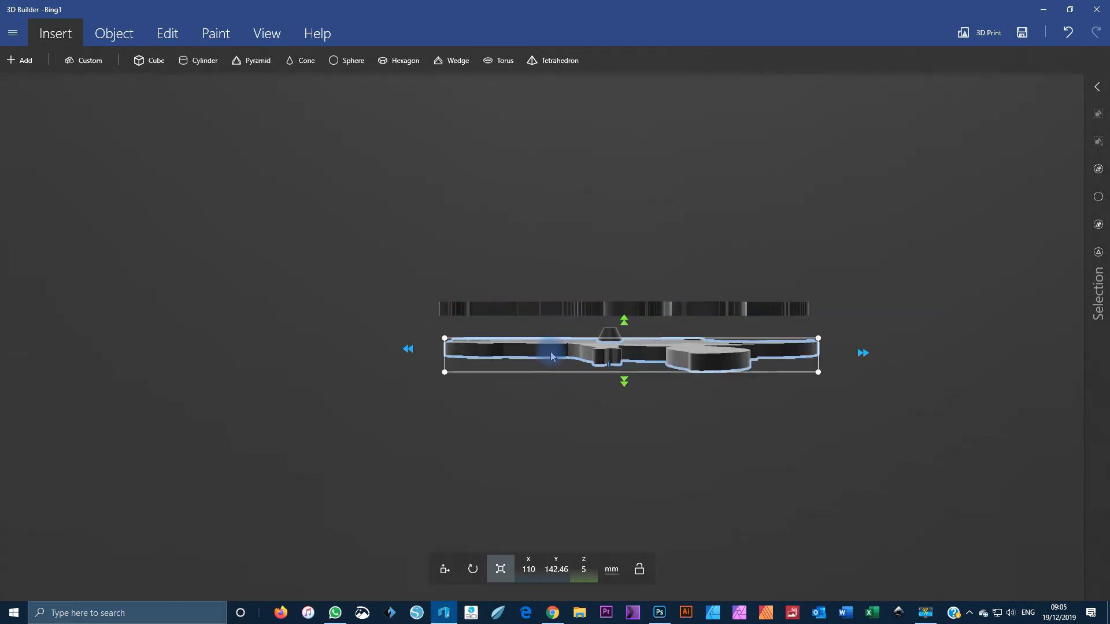
click(552, 310)
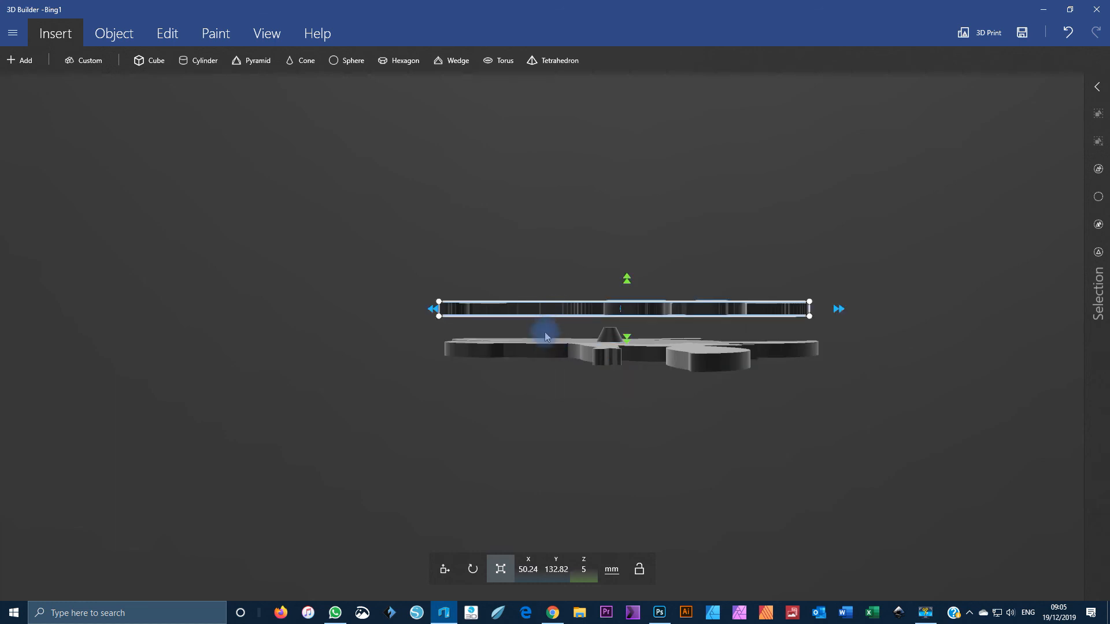
- Duplicate the rabbit's cone handle and raise the copy to a Z position of about 18.9 mm on the Teletubby
click(613, 335)
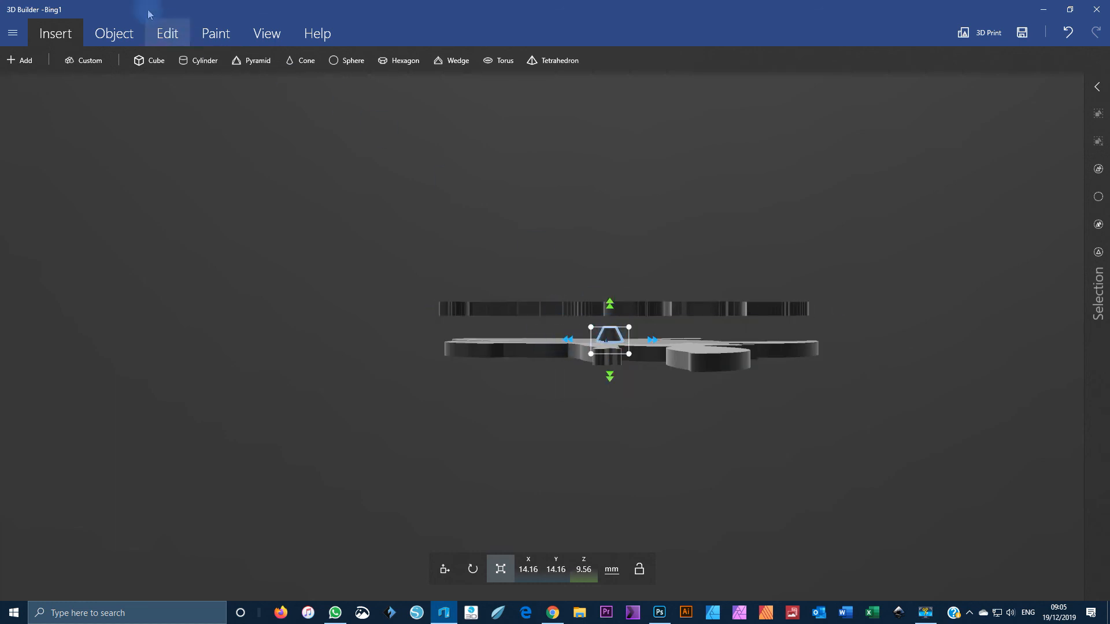
click(114, 32)
click(60, 73)
click(563, 337)
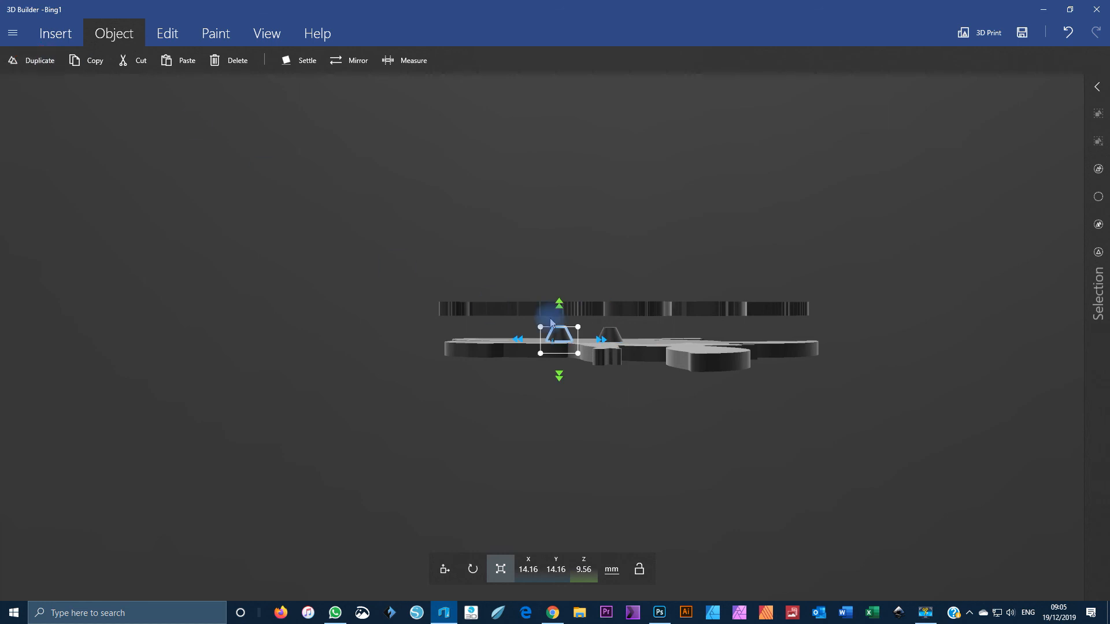
drag(564, 337, 619, 306)
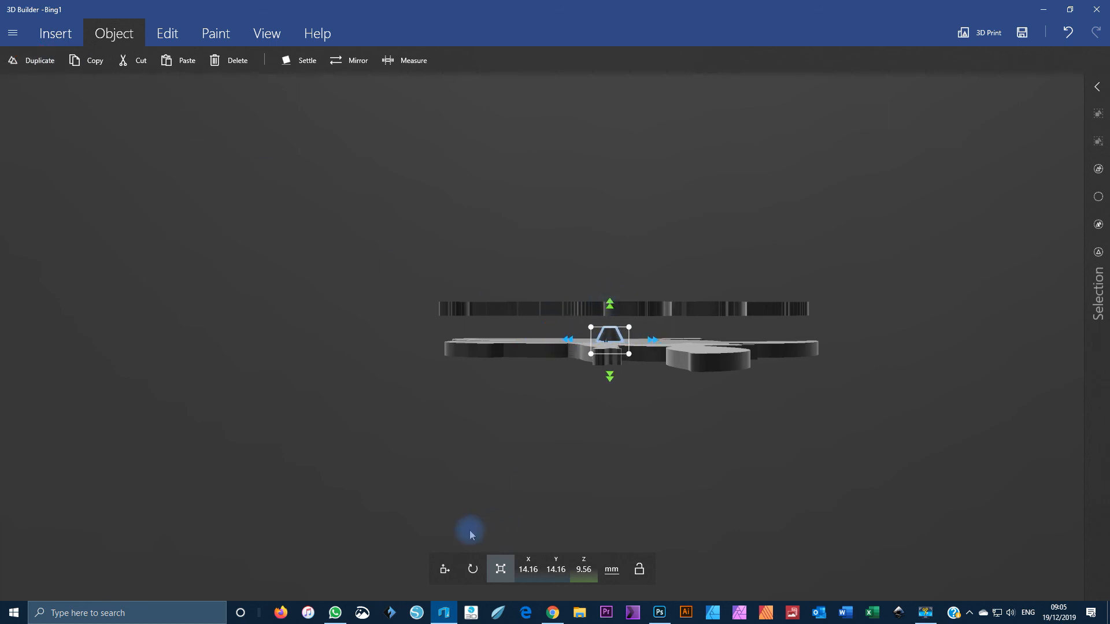
click(445, 571)
drag(608, 304, 608, 271)
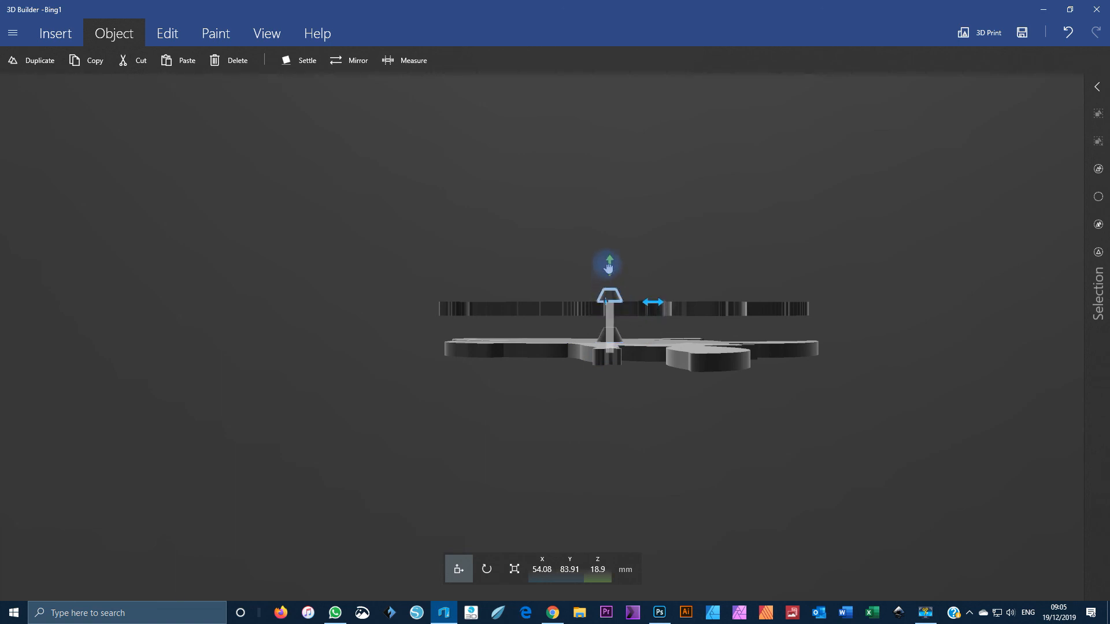
- Delete the rabbit model and its original cone, keeping only the Teletubby with the copied handle
click(697, 359)
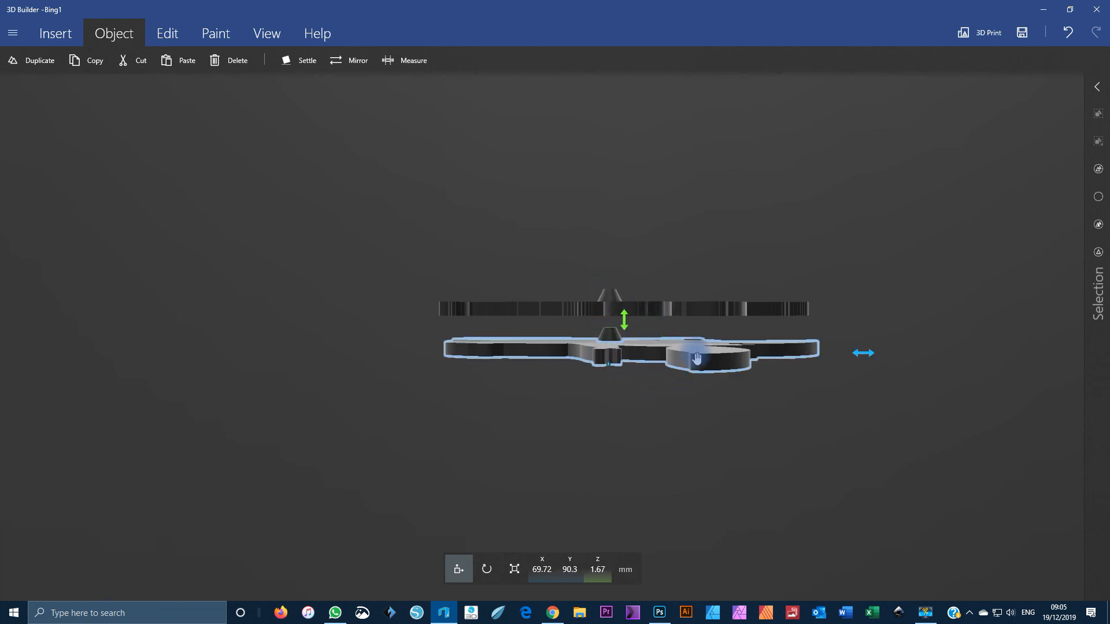
key(Delete)
click(619, 346)
key(Delete)
drag(640, 356, 649, 330)
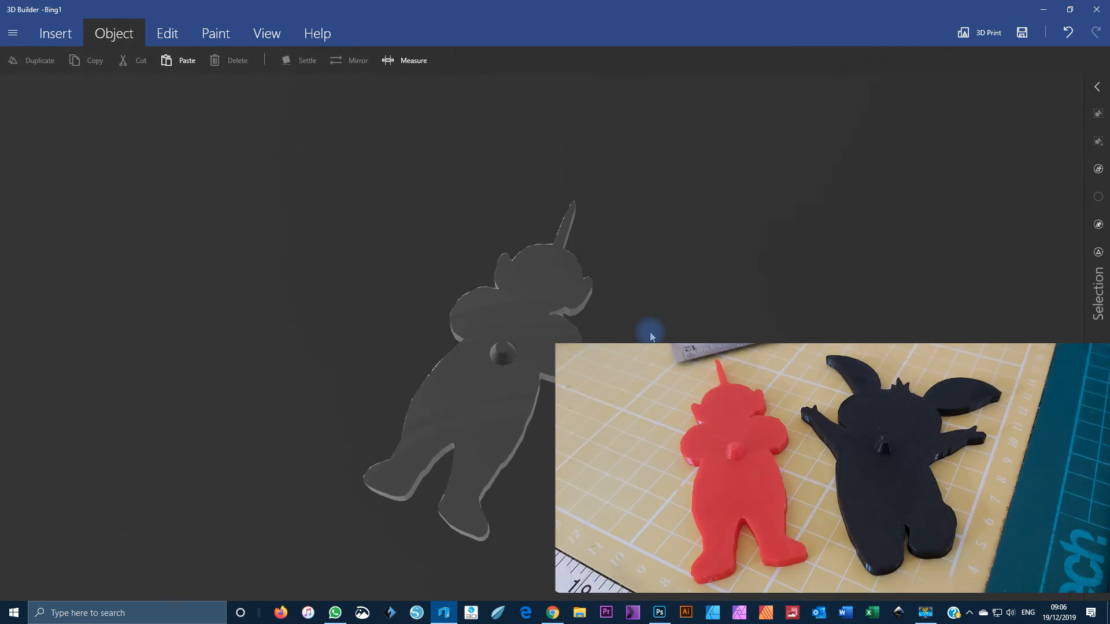
- Save the model under the name Teletubby in 3MF format in the Stencils folder
click(13, 34)
click(42, 132)
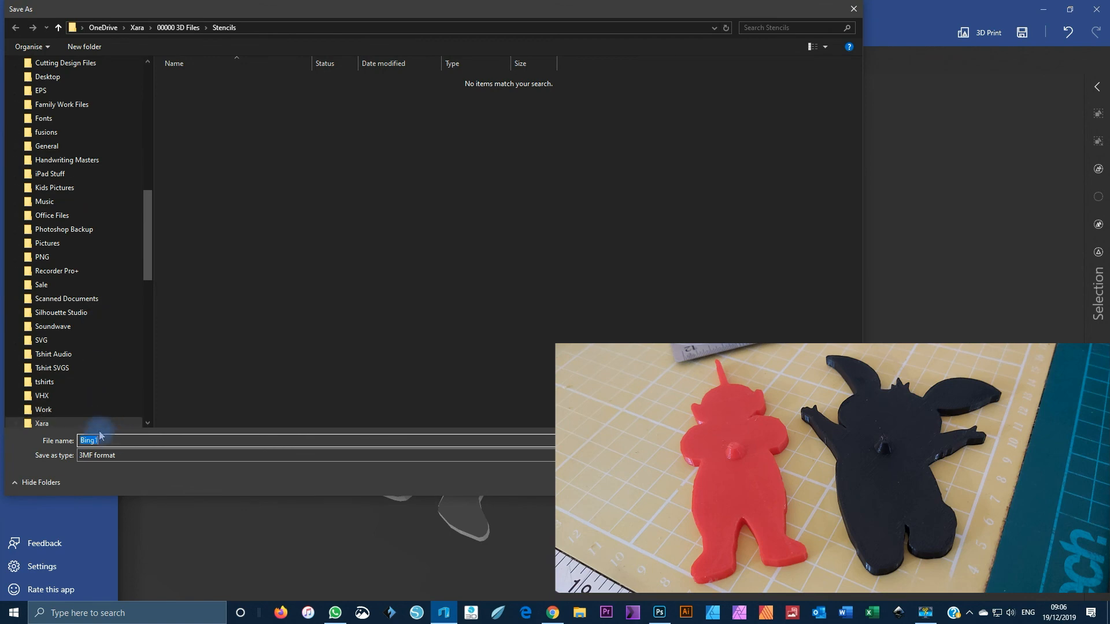
text(Teletubby)
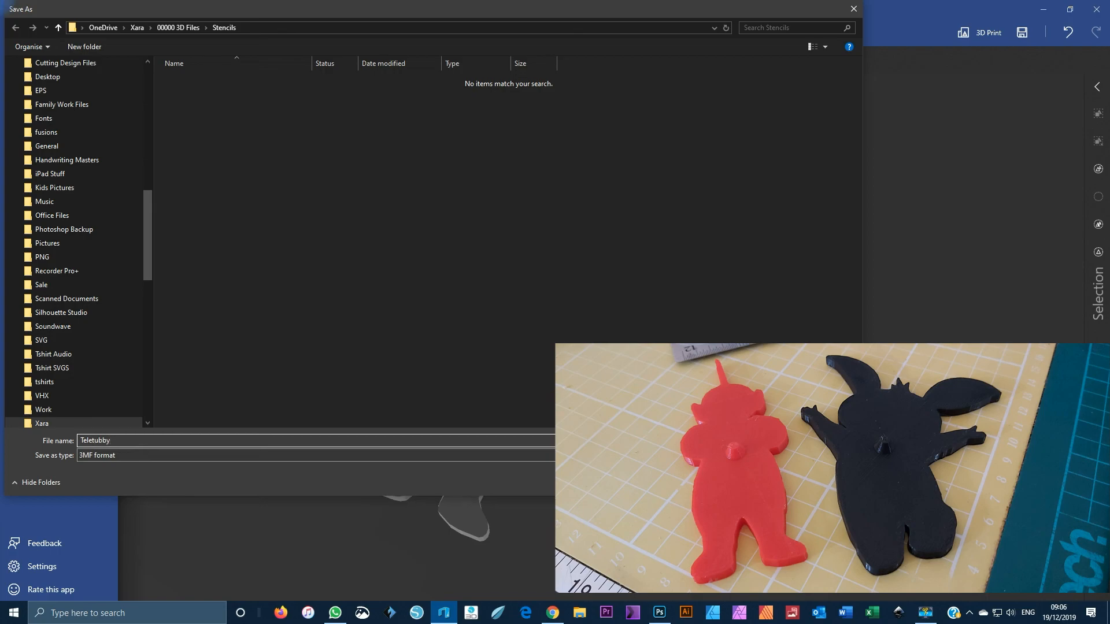